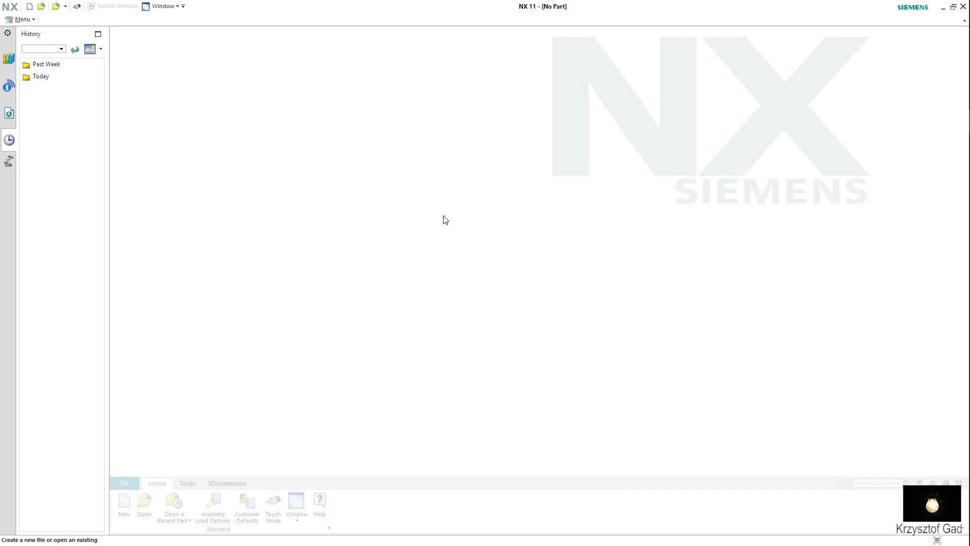
Step: Open the flange part PMI - CONVERT TO PMI.prt in Modeling
left_click(147, 506)
double_click(397, 291)
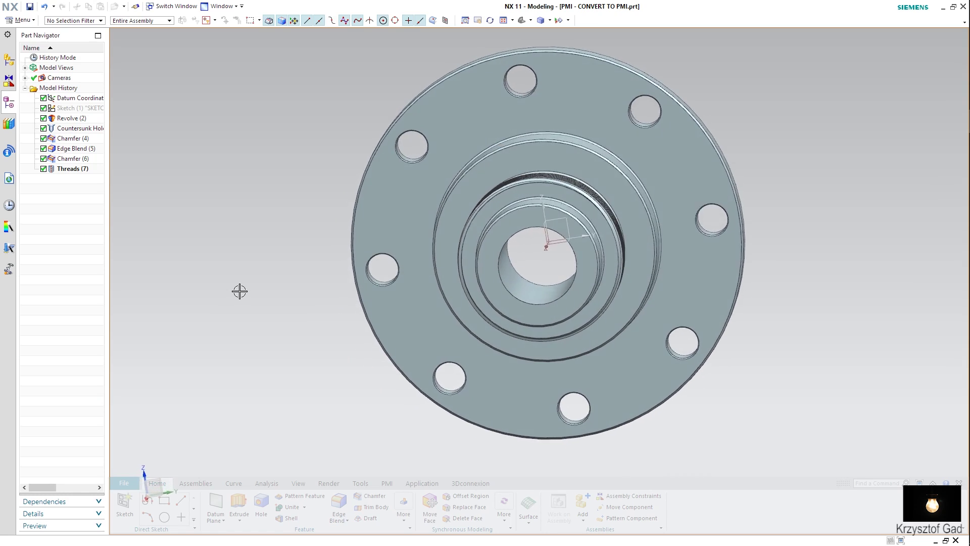
left_click(423, 483)
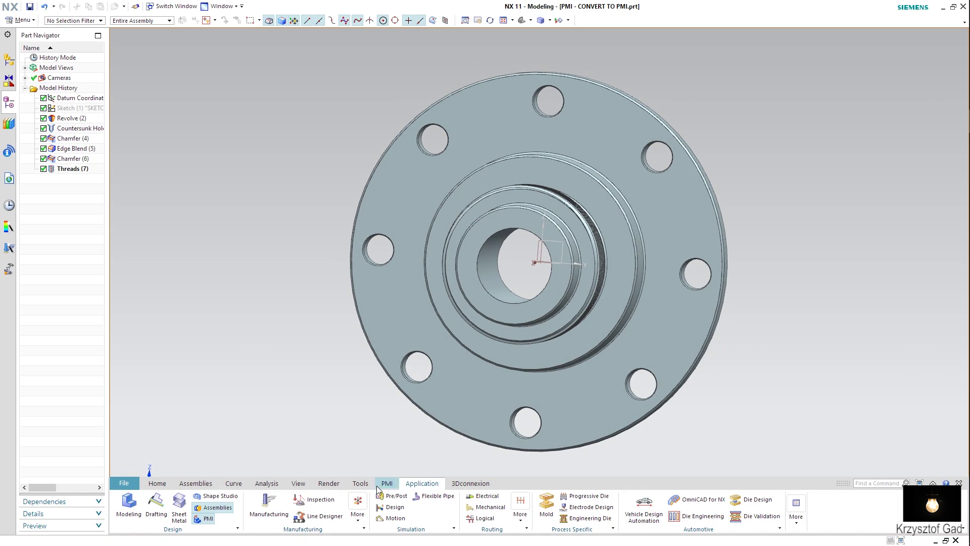
Step: Create an A3 template drawing sheet in Drafting, skipping the title block and view wizard
left_click(157, 519)
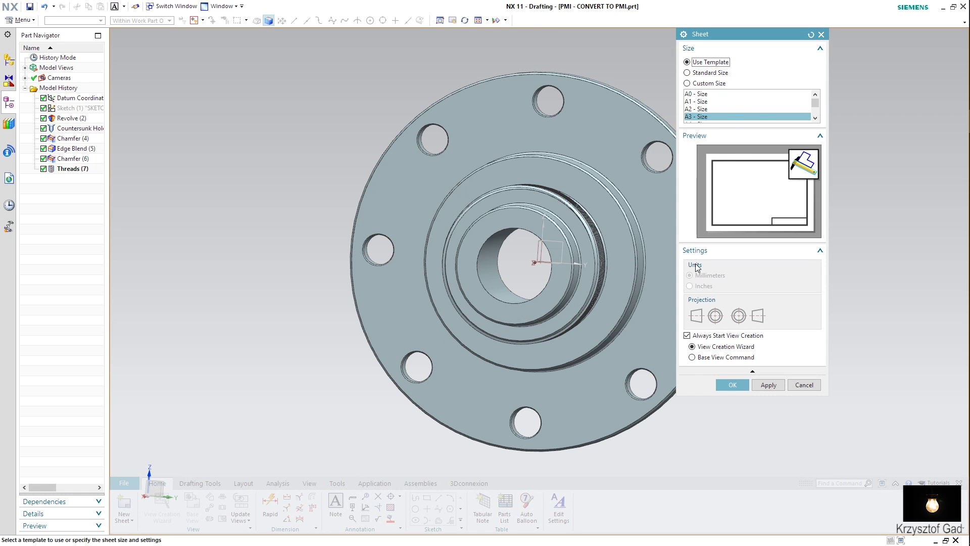
left_click(732, 385)
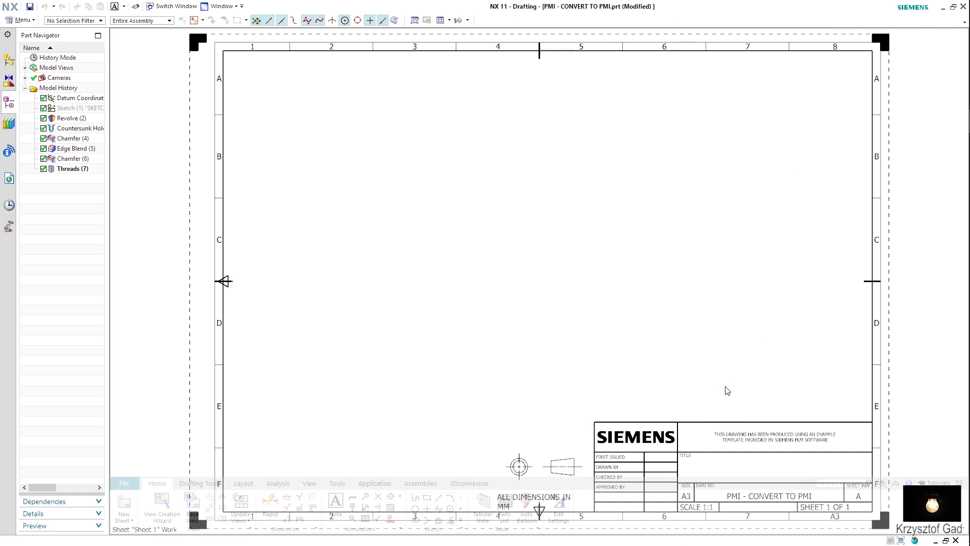
left_click(844, 180)
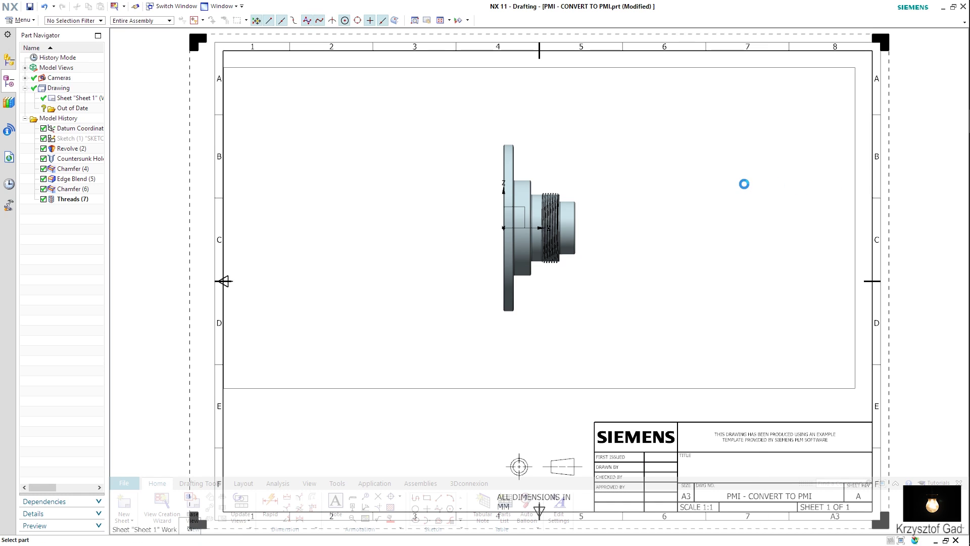
left_click(938, 264)
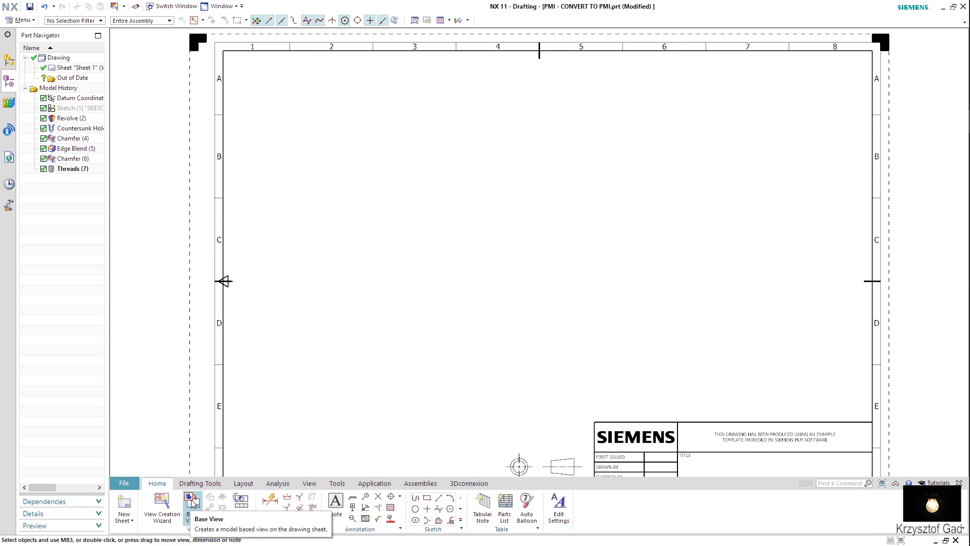
left_click(192, 502)
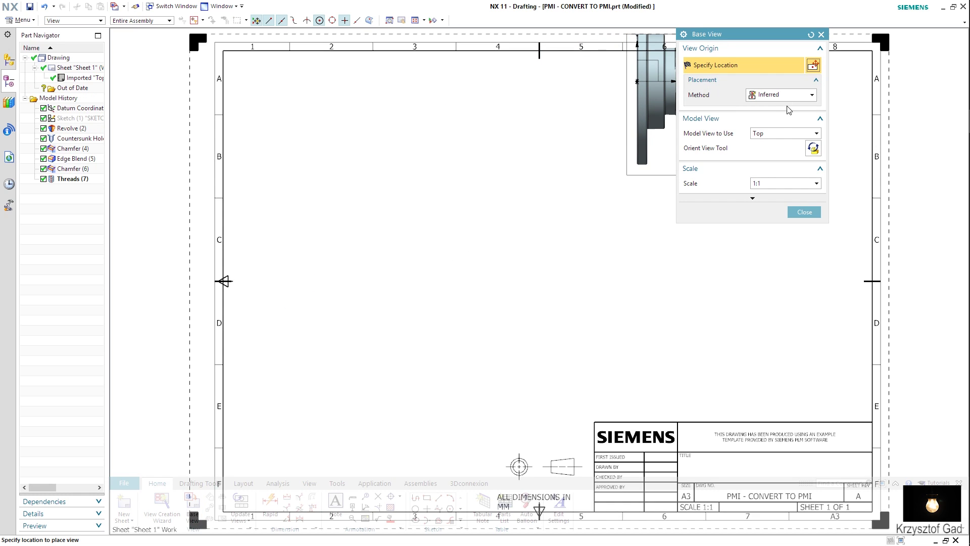
Step: Place a Right-orientation base view of the flange on the sheet's left side at 1:1
left_click(786, 136)
left_click(759, 161)
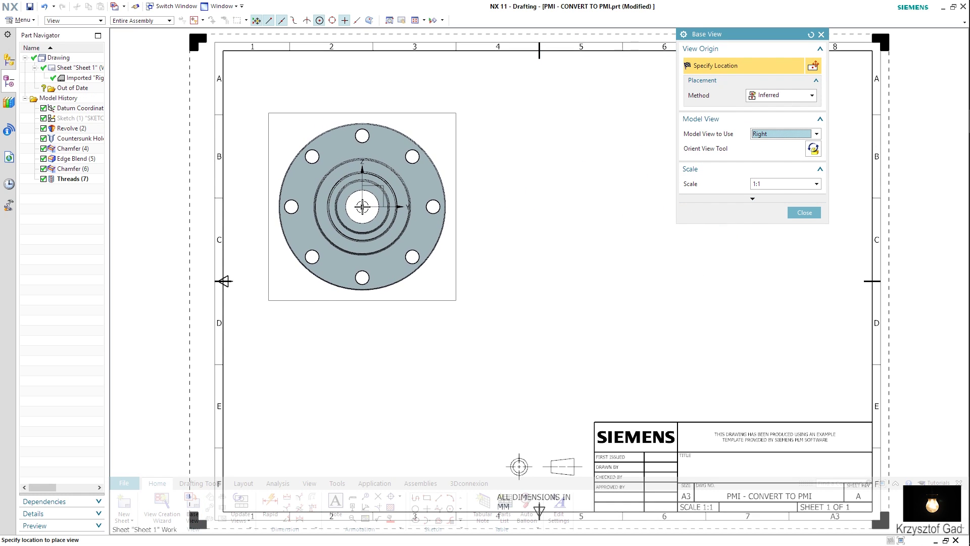
left_click(363, 208)
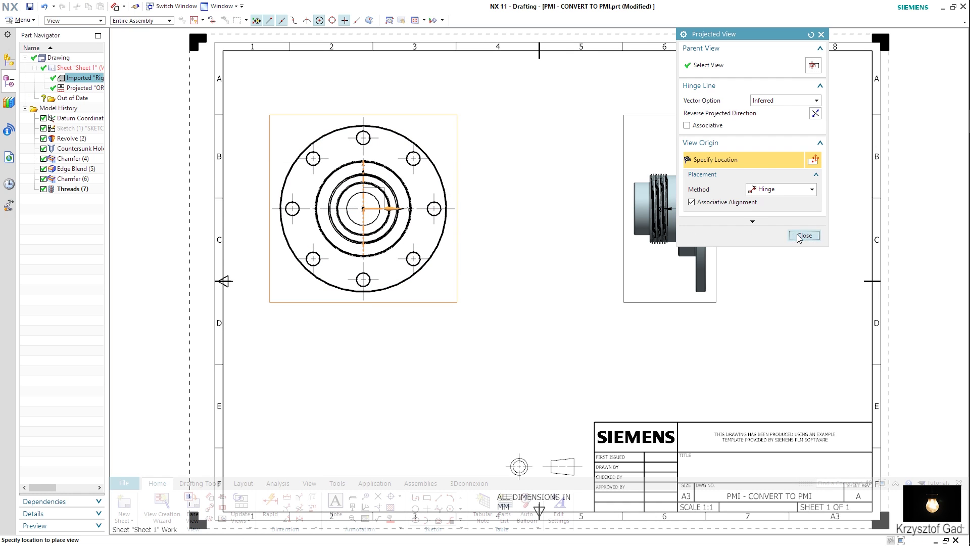
left_click(799, 235)
scroll(550, 251, "up", 2)
scroll(494, 294, "up", 3)
scroll(494, 295, "up", 3)
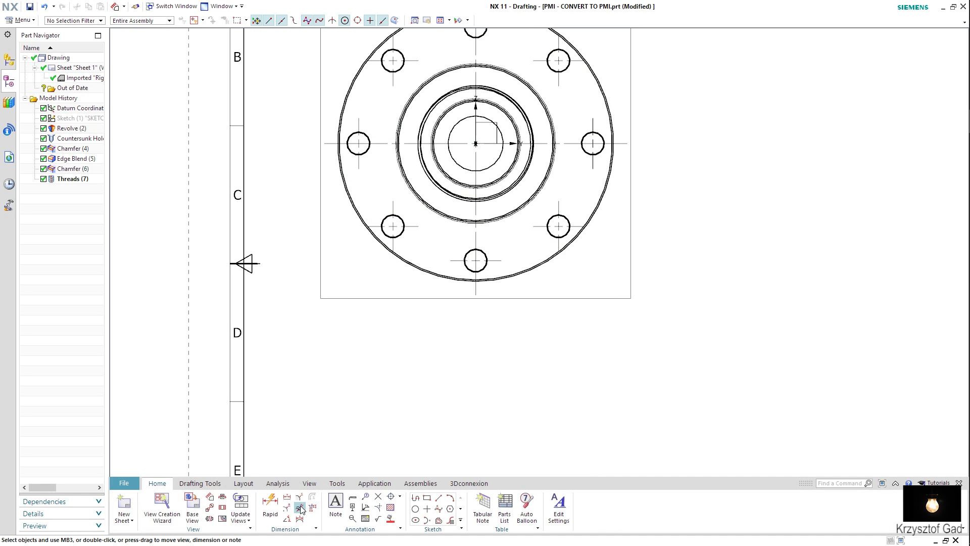
left_click(268, 505)
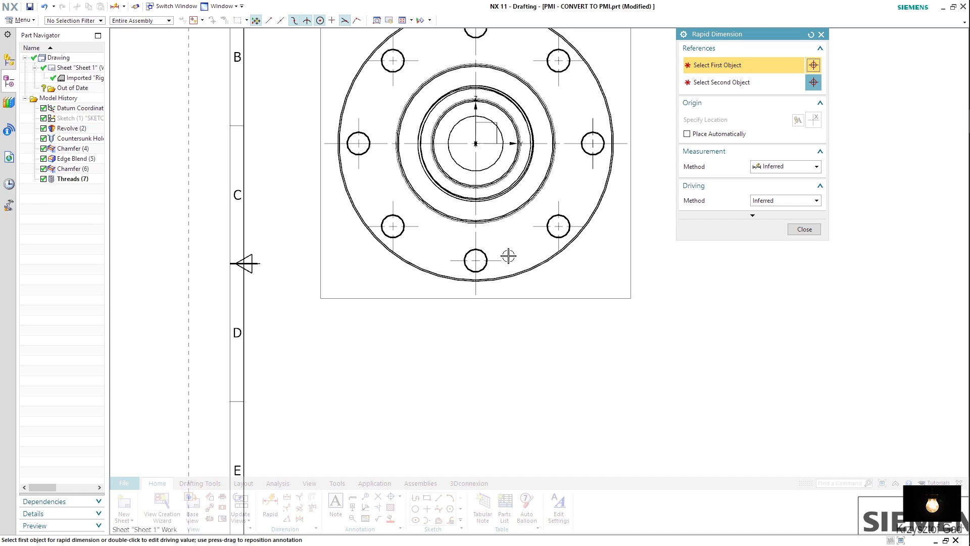
Step: Dimension the outer diameter as a horizontal Ø100/99 two-line limit dimension below the view
left_click(793, 168)
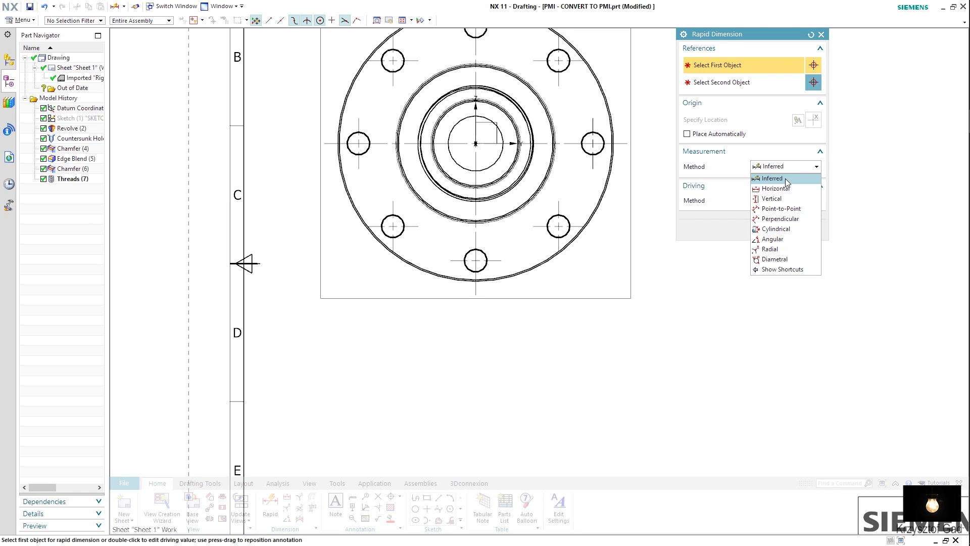
left_click(781, 229)
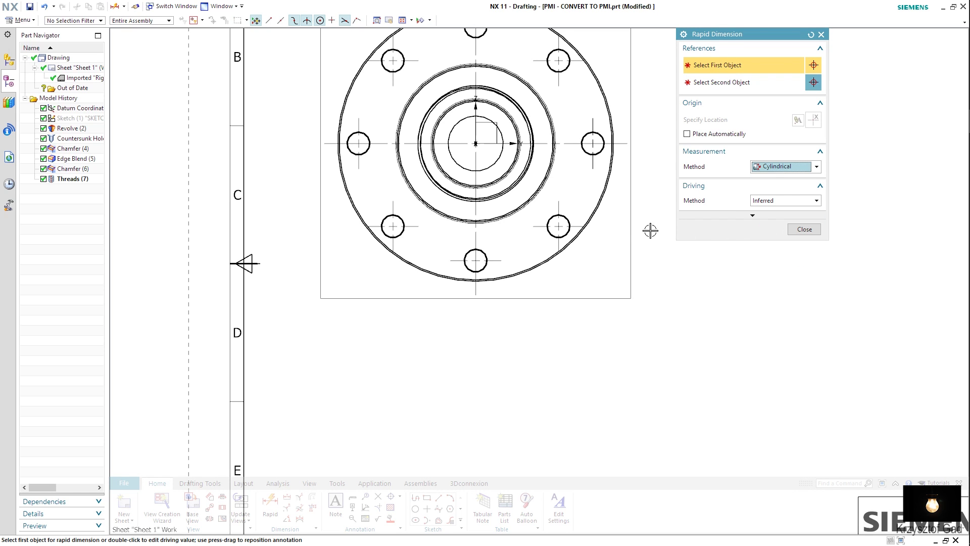
left_click(610, 193)
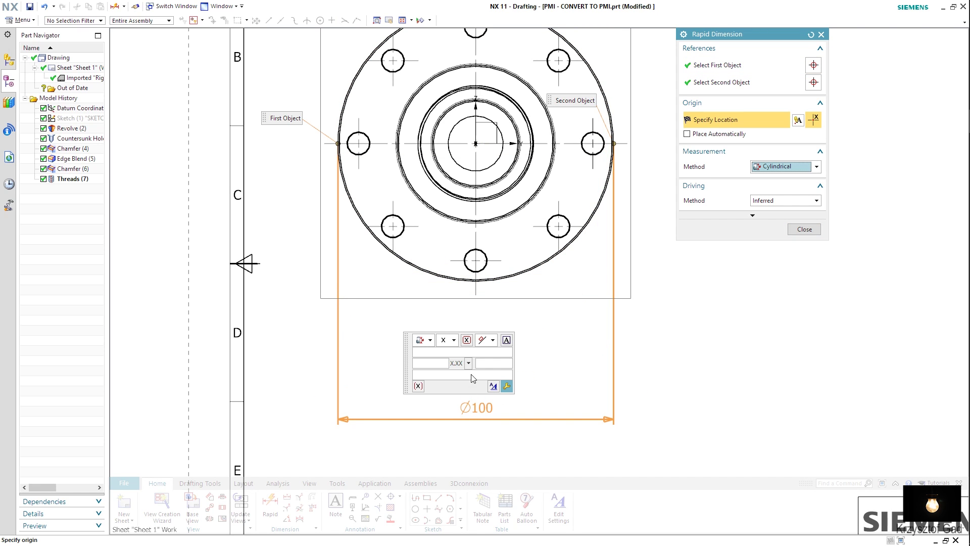
left_click(481, 346)
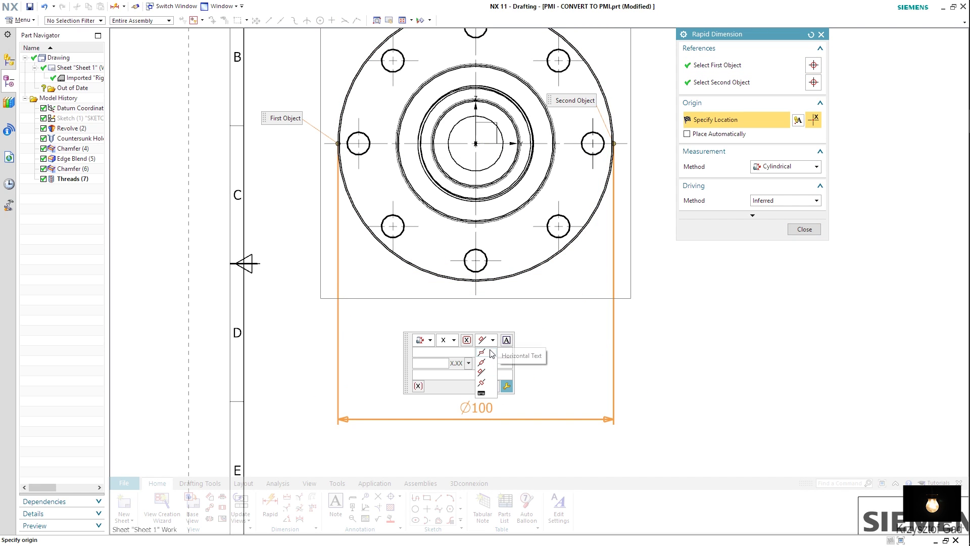
left_click(491, 354)
left_click(454, 342)
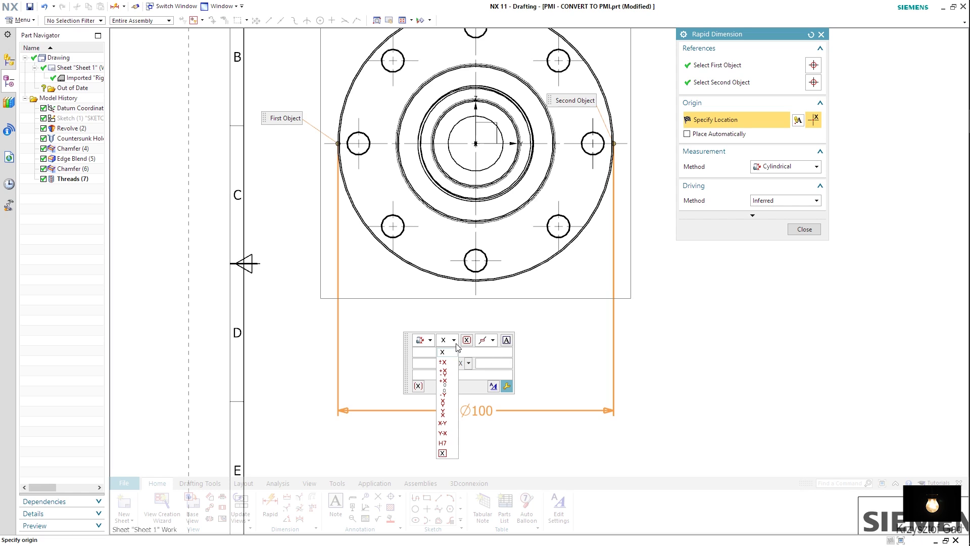
left_click(444, 404)
type("-1")
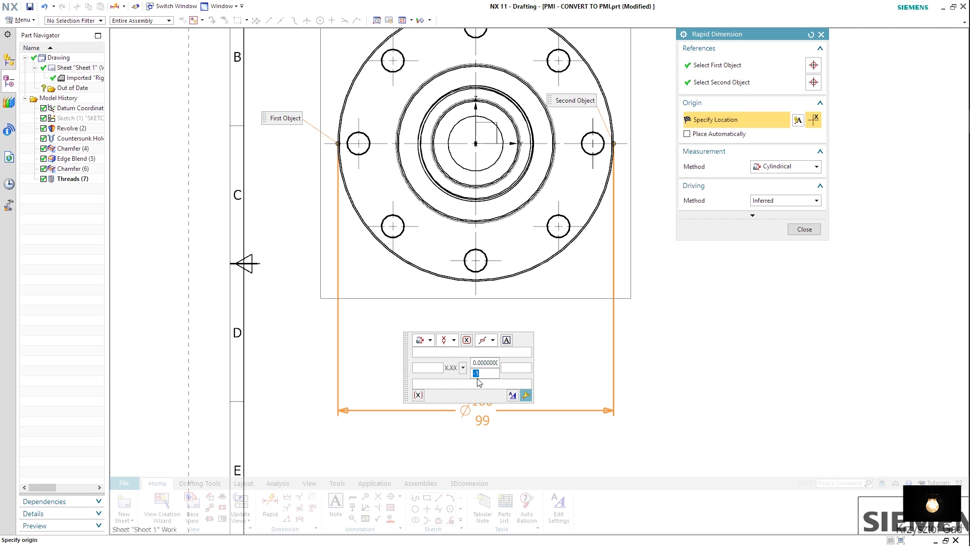
left_click(470, 410)
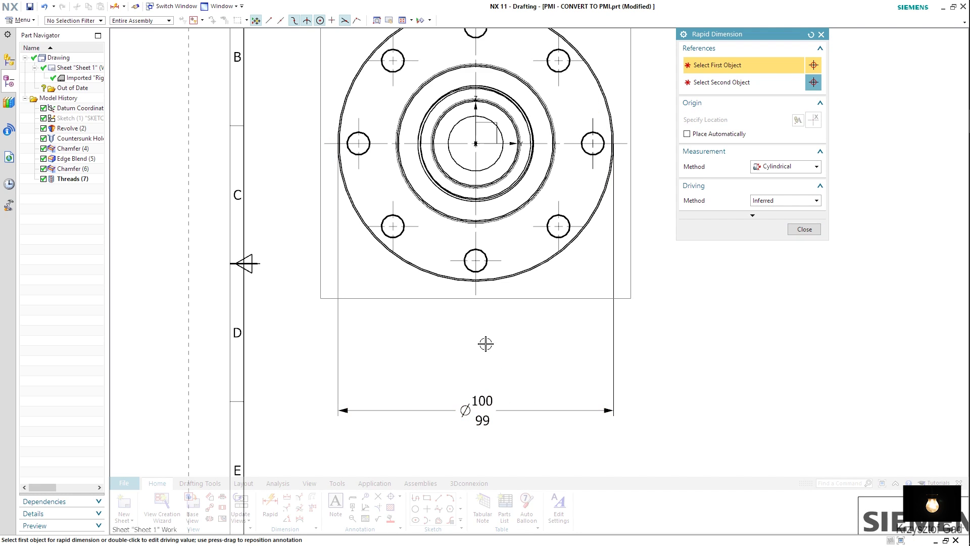
scroll(514, 220, "up", 1)
scroll(514, 220, "up", 2)
Step: Measure the ring arc's diameter with the Cylindrical method, restarting after a wrong pick
scroll(556, 217, "up", 2)
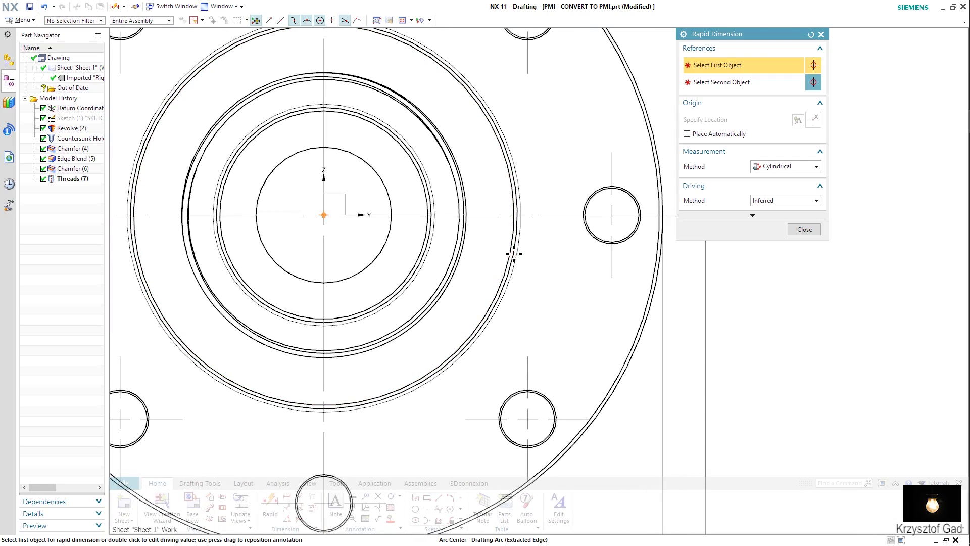
left_click(514, 254)
scroll(498, 348, "down", 1)
scroll(493, 371, "down", 2)
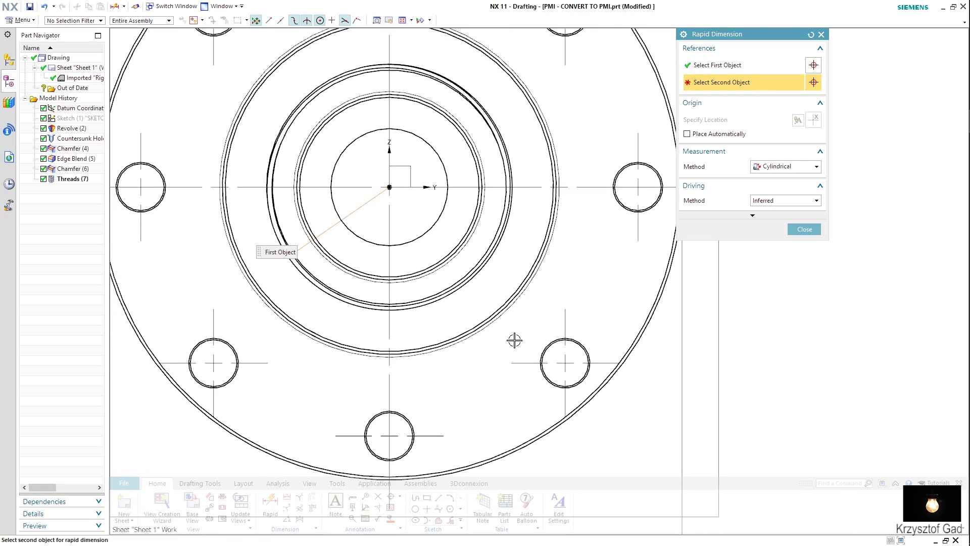
left_click(813, 34)
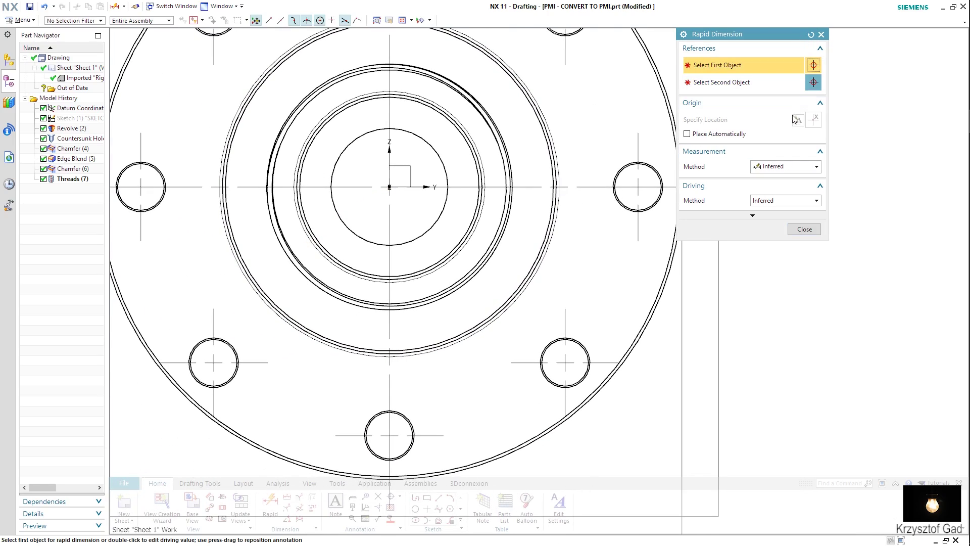
left_click(785, 166)
left_click(774, 230)
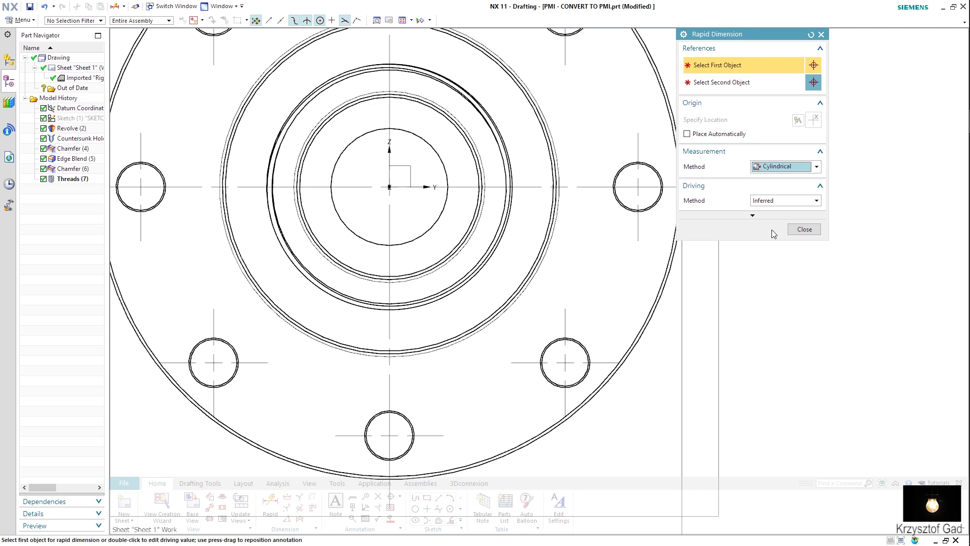
left_click(537, 269)
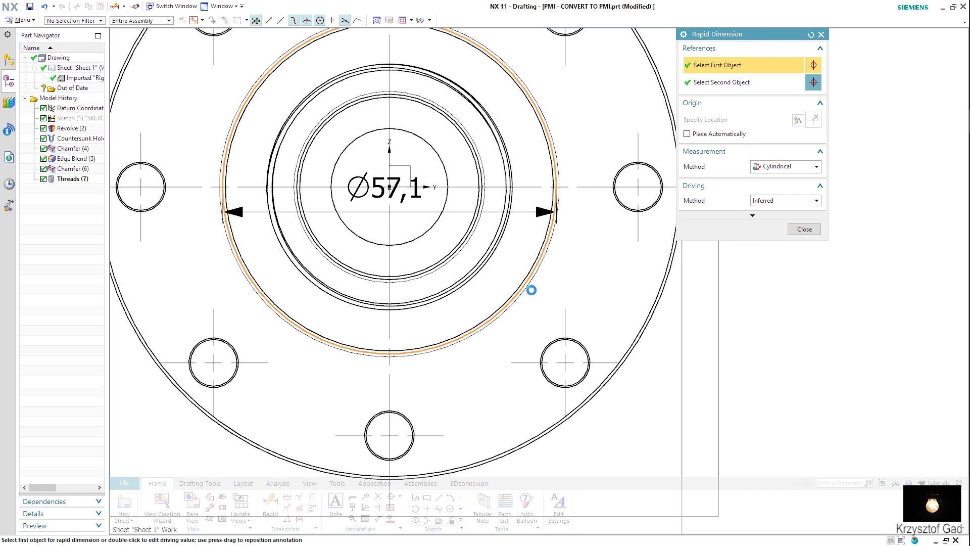
scroll(531, 288, "down", 2)
middle_click_drag(342, 489, 498, 308, "shift")
scroll(445, 365, "down", 1)
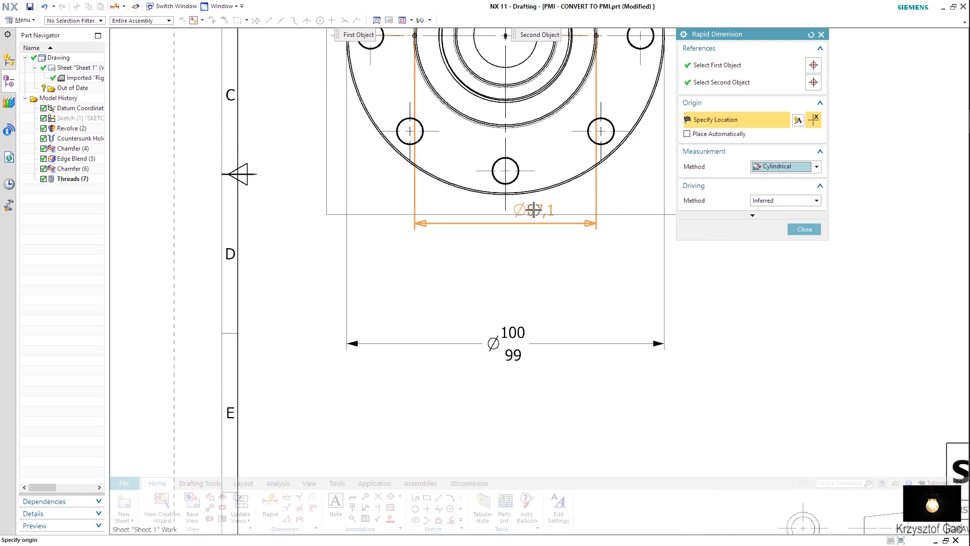
Step: Make it a horizontal Ø57,6/56,6 two-line limit dimension placed above Ø100/99
left_click(546, 179)
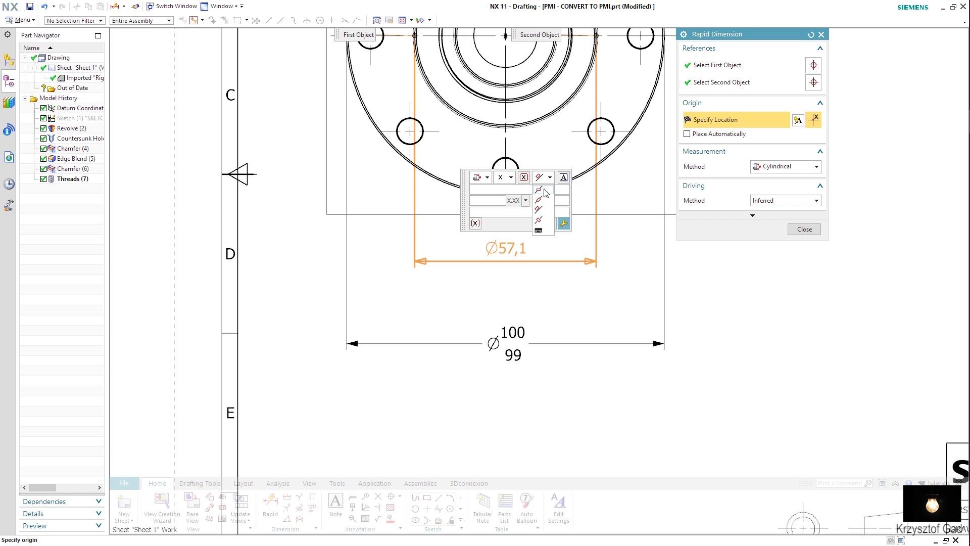
left_click(541, 191)
left_click(512, 178)
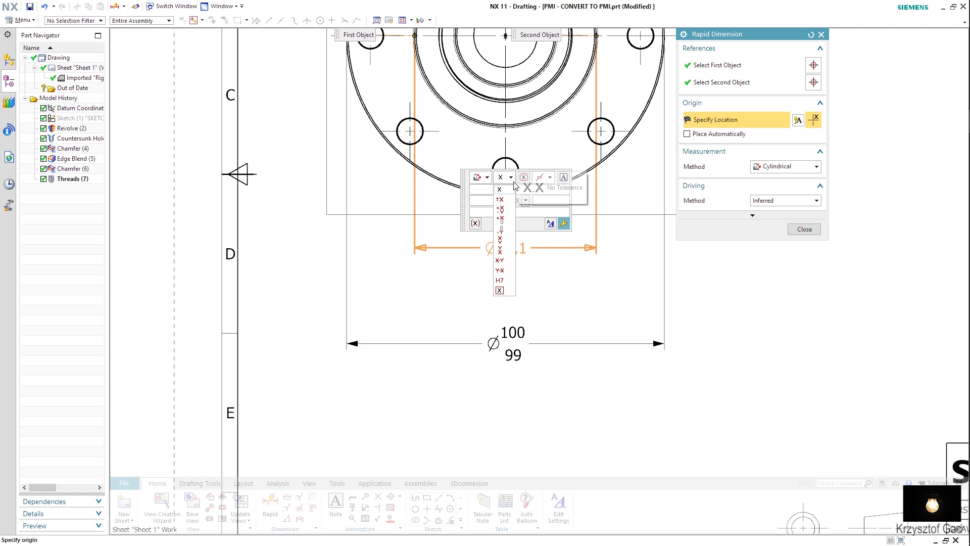
left_click(509, 247)
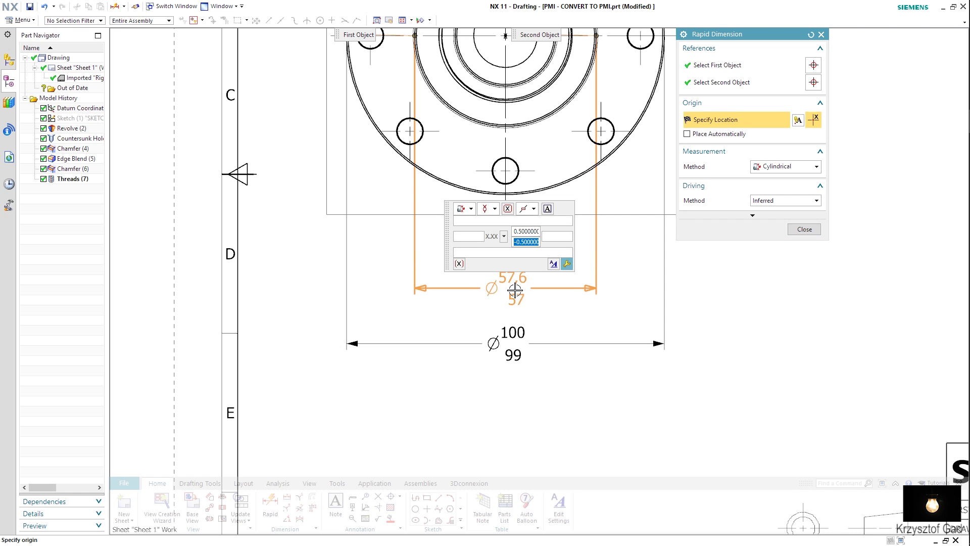
left_click(515, 289)
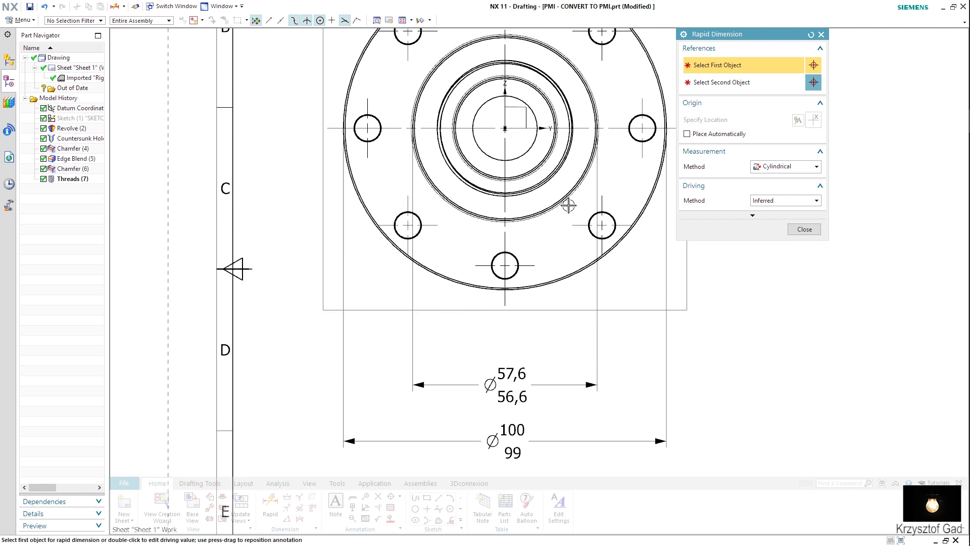
left_click(802, 232)
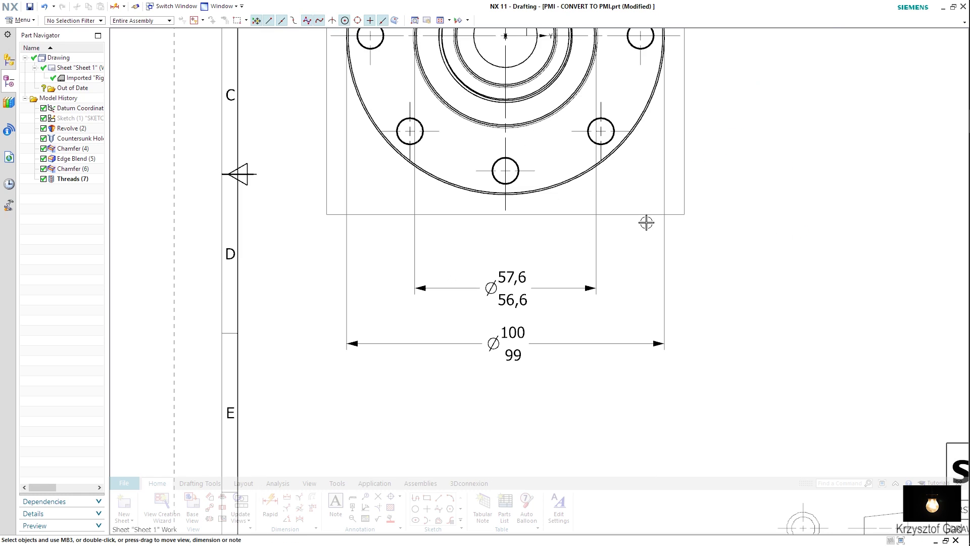
Step: Display the hub's center mark as a center point only
double_click(615, 273)
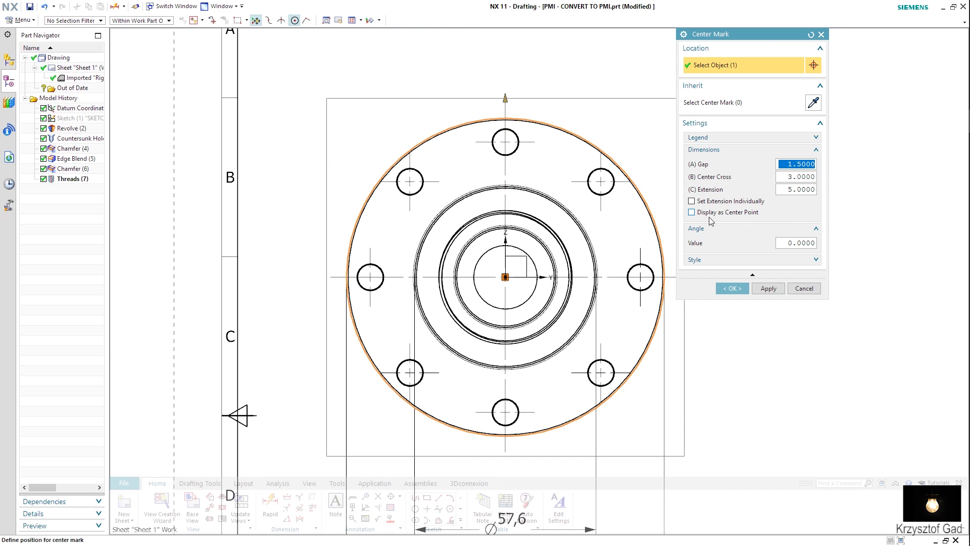
left_click(711, 218)
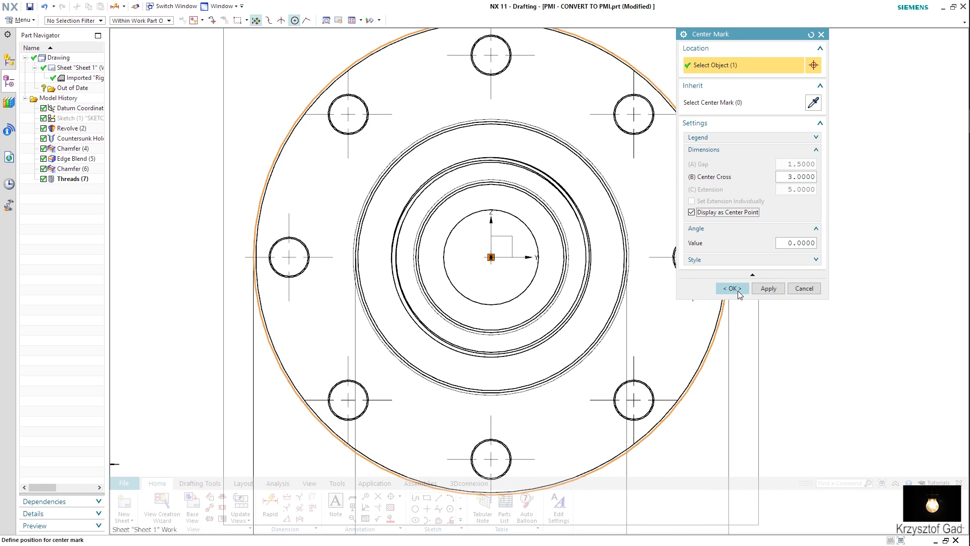
left_click(732, 288)
Step: Rotate the four diagonal bolt-hole center marks to 45°, 135°, 225° and 315°
double_click(393, 113)
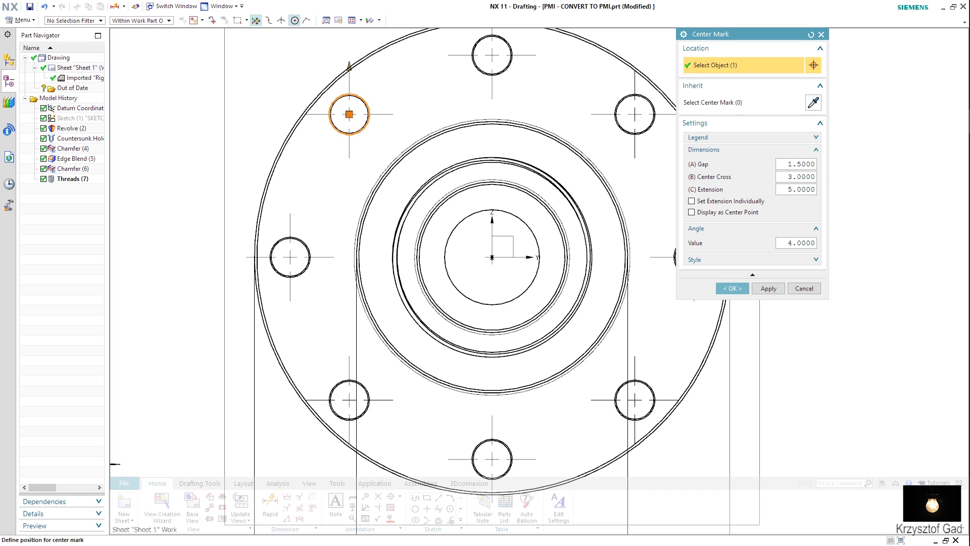
left_click(768, 289)
left_click(381, 399)
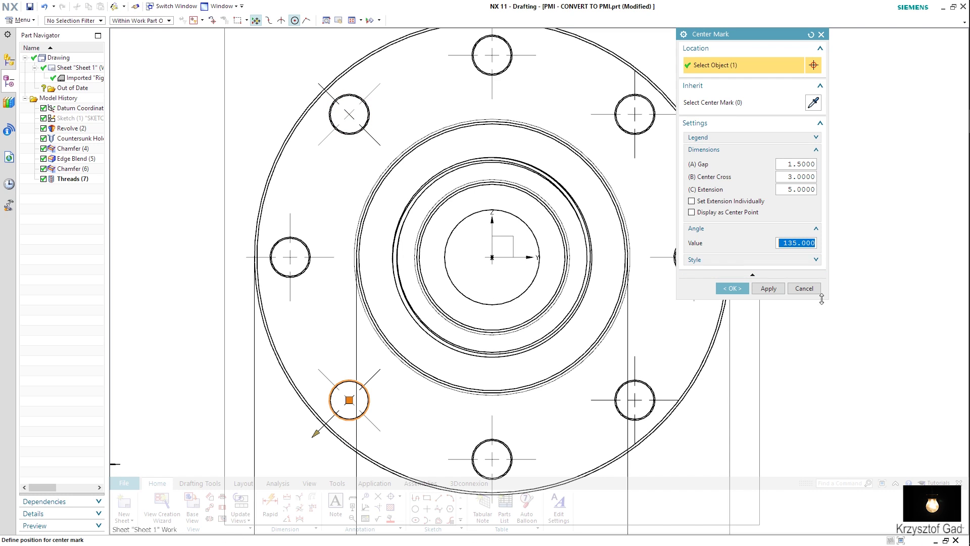
left_click(769, 289)
left_click(668, 399)
type("225.0000")
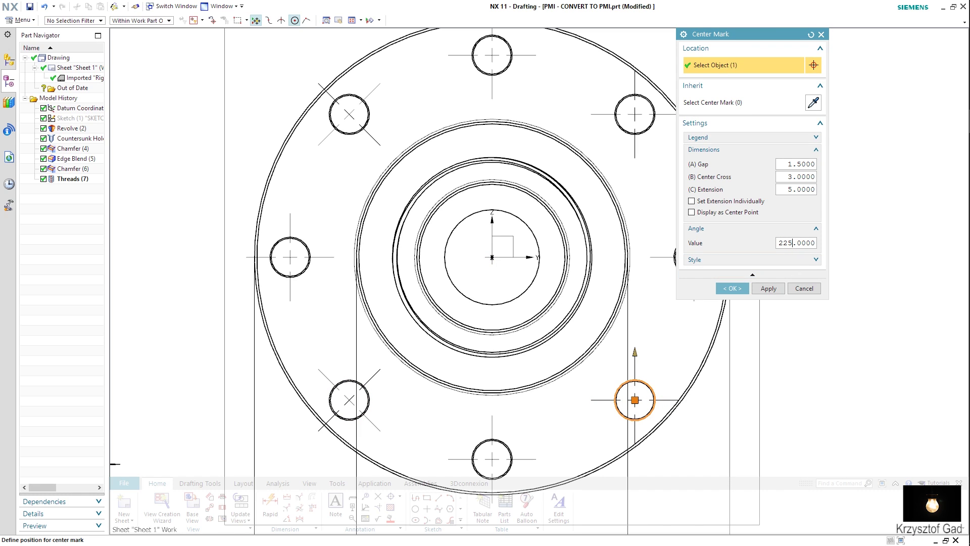
left_click(768, 288)
middle_click_drag(666, 117, 617, 173, "shift")
left_click(614, 173)
type("315.0000")
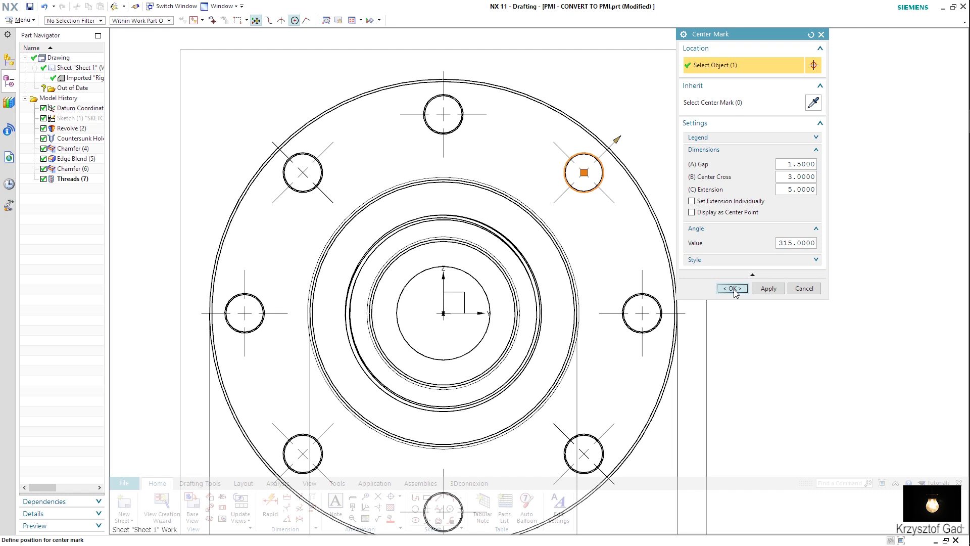
left_click(733, 288)
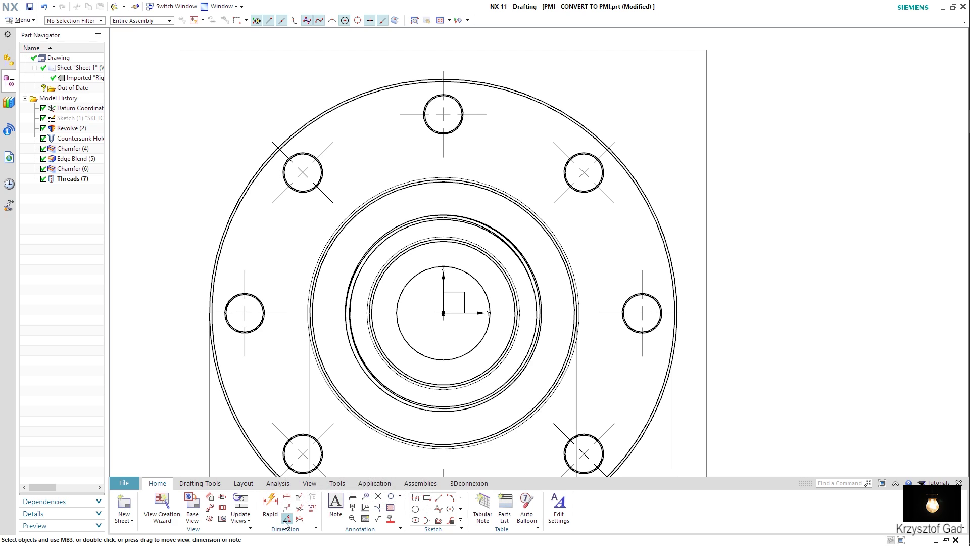
Step: Add a horizontal 8 x 45° angular dimension between the left and upper-left hole centerlines
left_click(286, 518)
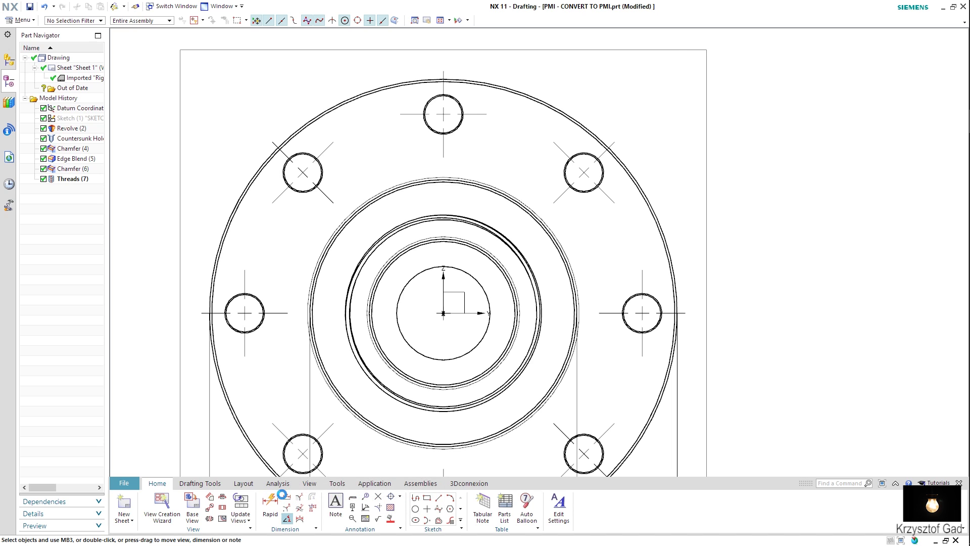
left_click(217, 316)
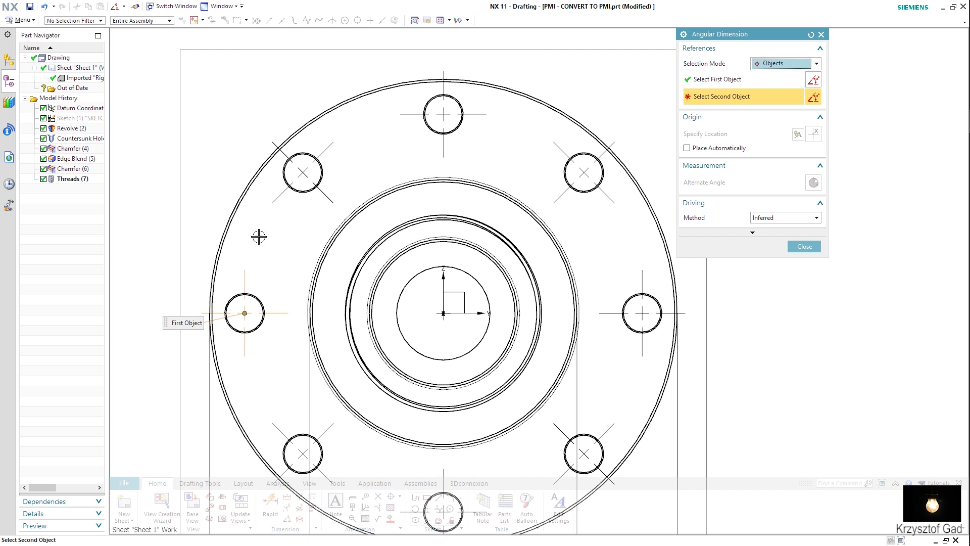
left_click(286, 151)
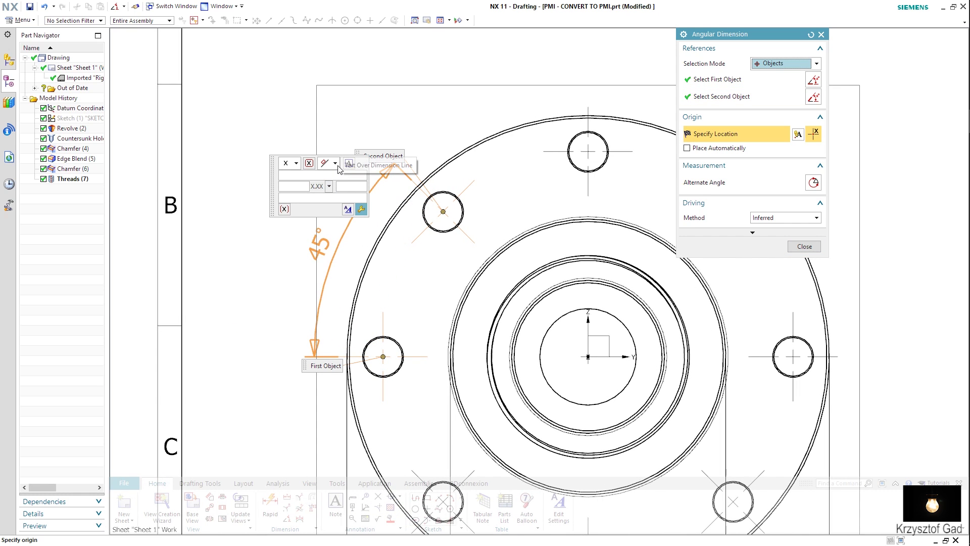
left_click(335, 163)
left_click(335, 178)
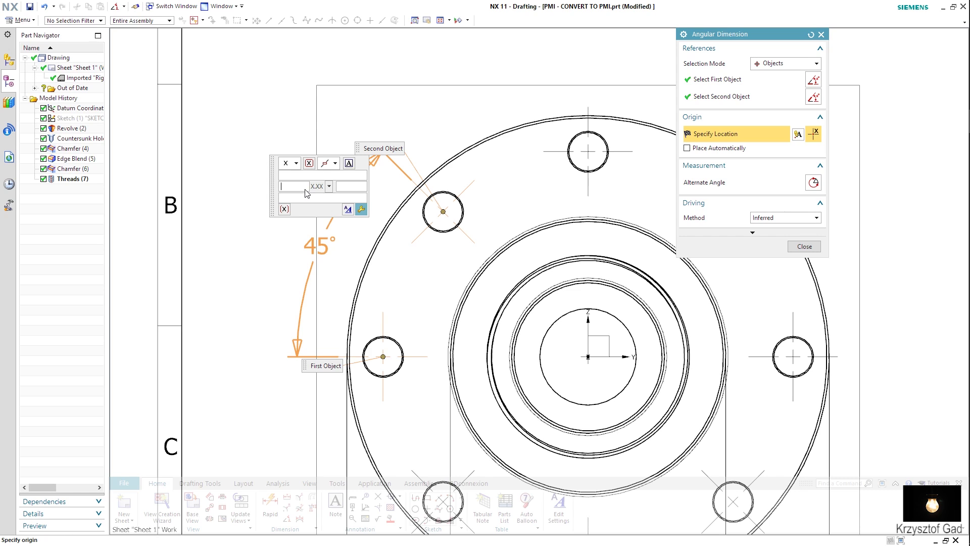
type("8 x")
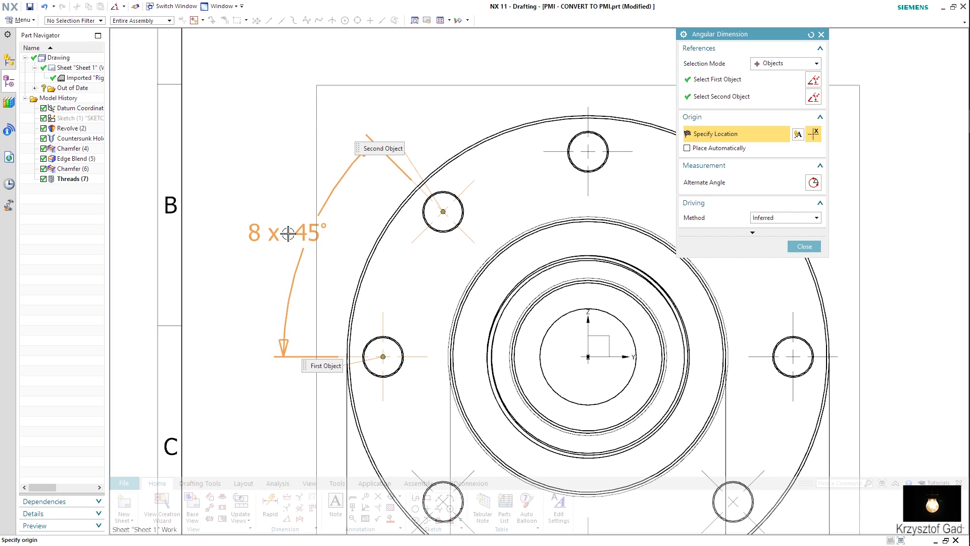
left_click(309, 235)
scroll(309, 235, "down", 5)
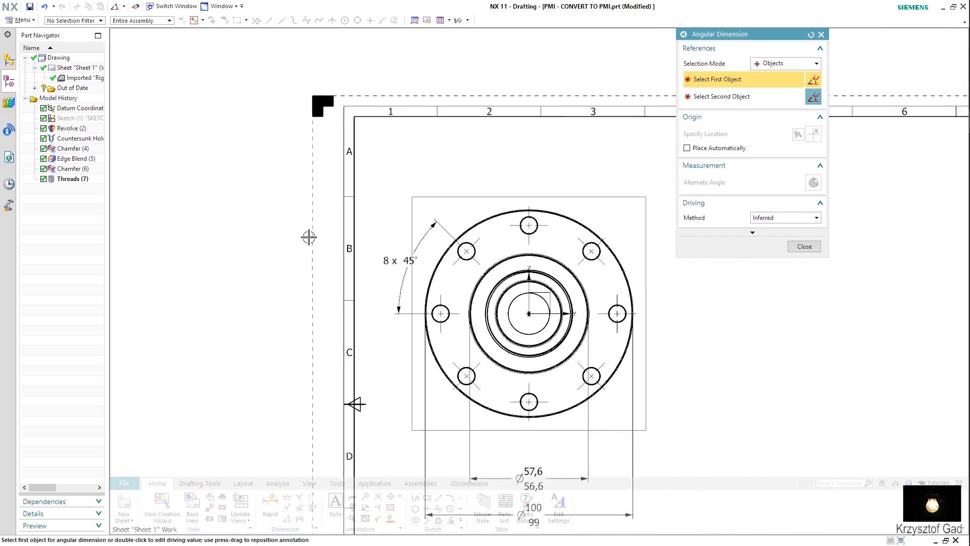
scroll(492, 209, "up", 3)
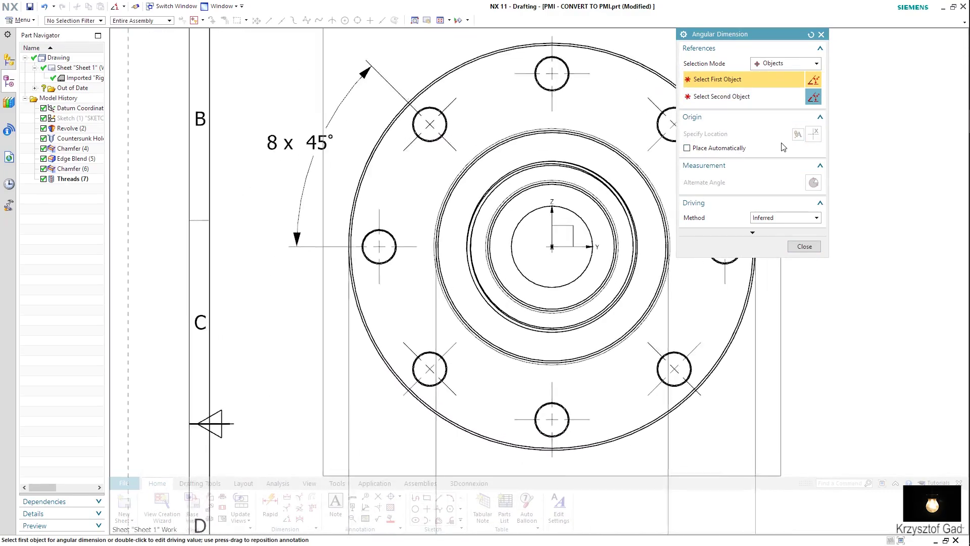
left_click(821, 34)
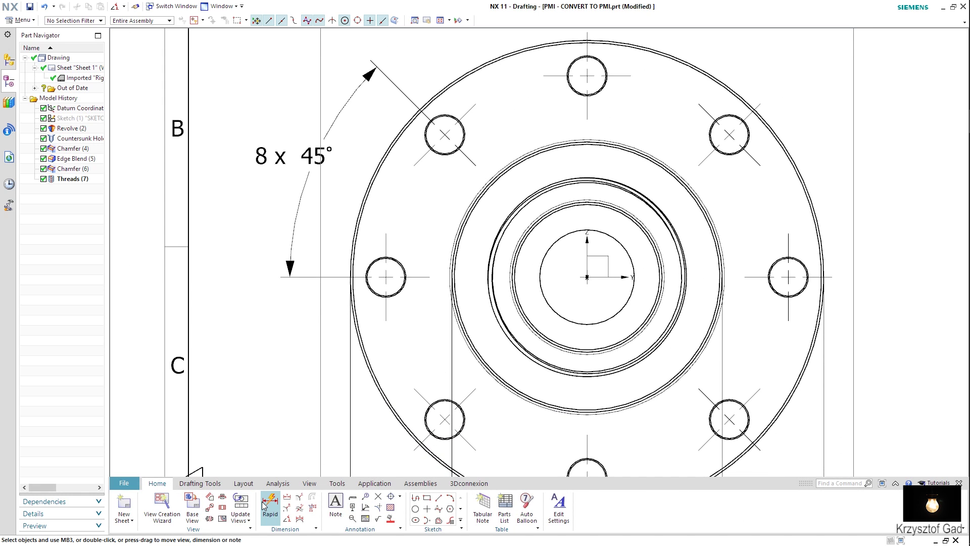
Step: Measure point-to-point between the lower-left and upper-right bolt-hole centres
left_click(757, 168)
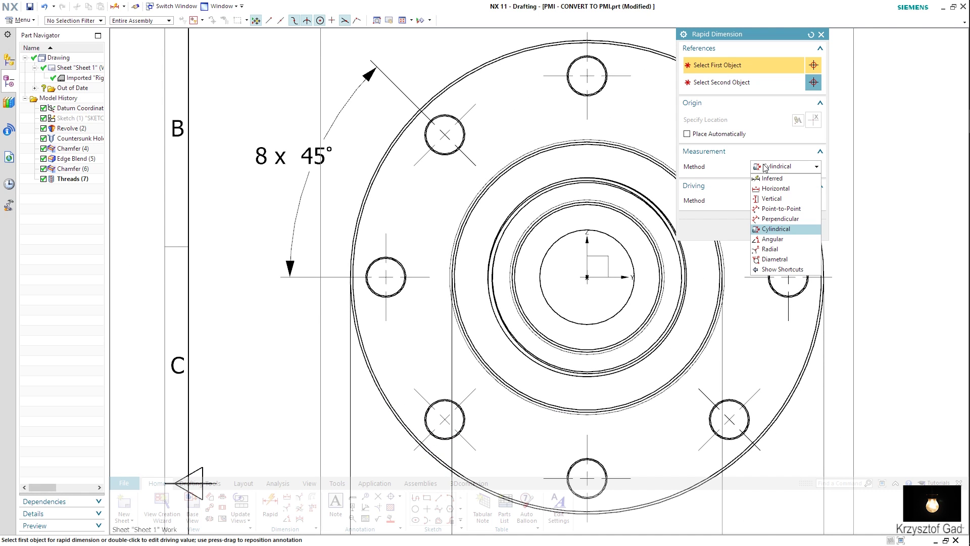
left_click(768, 209)
scroll(511, 396, "up", 1)
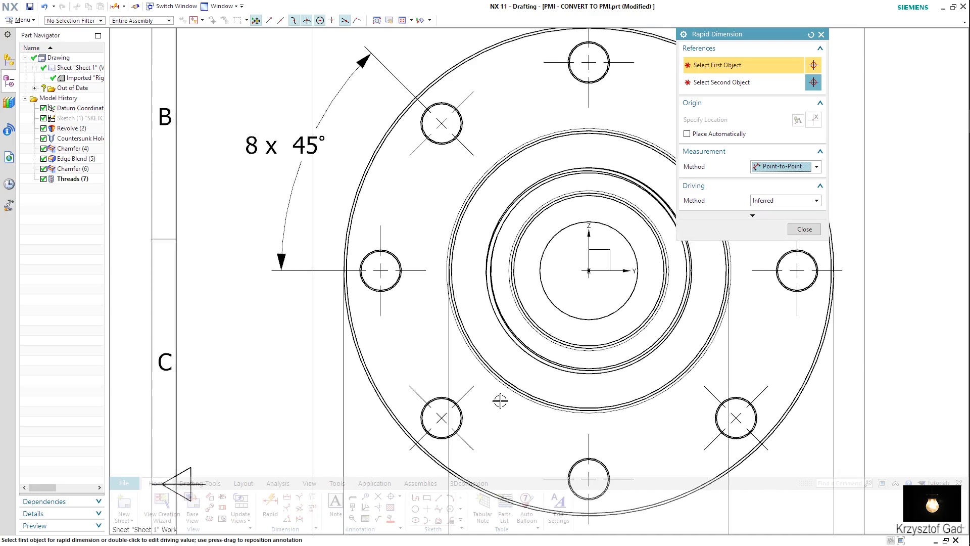
scroll(440, 405, "up", 2)
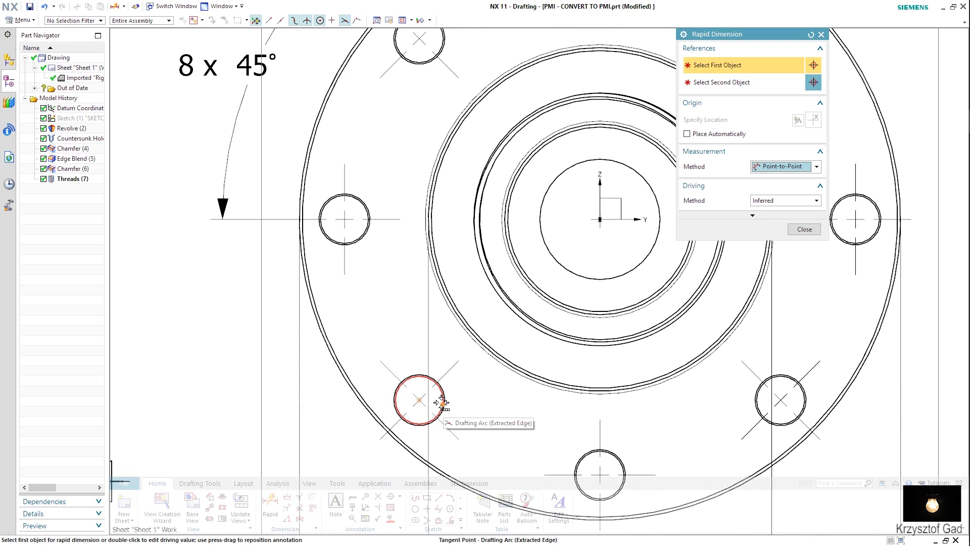
left_click(439, 399)
scroll(455, 385, "down", 1)
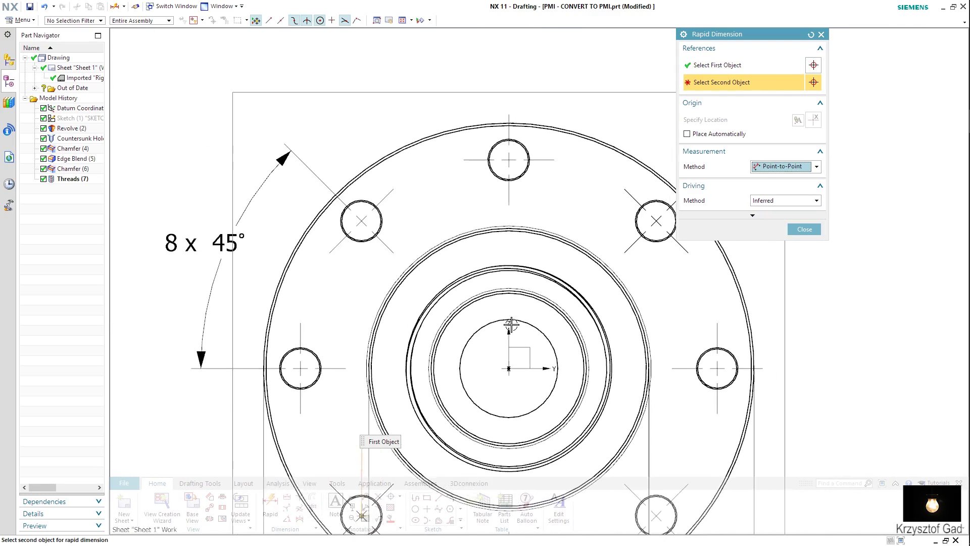
scroll(535, 284, "up", 1)
left_click(539, 246)
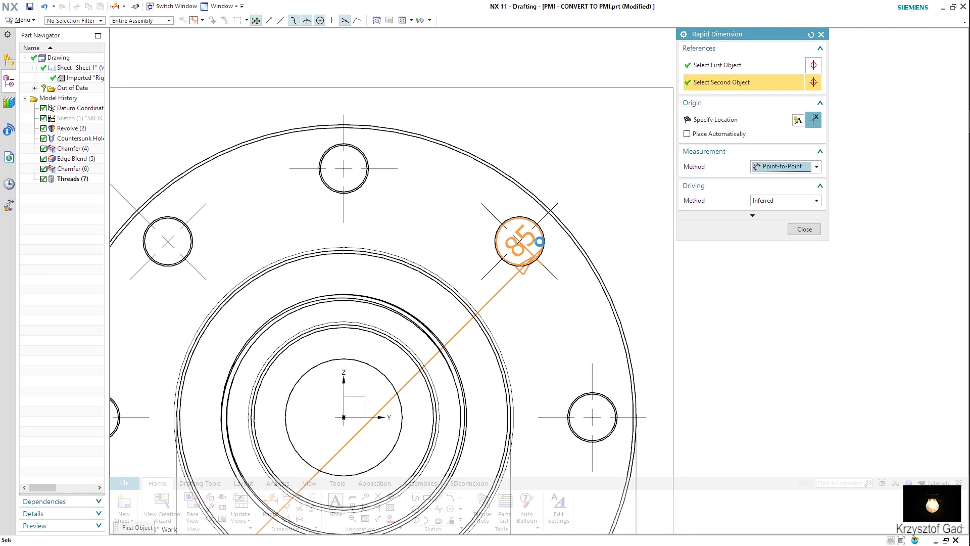
scroll(556, 202, "down", 1)
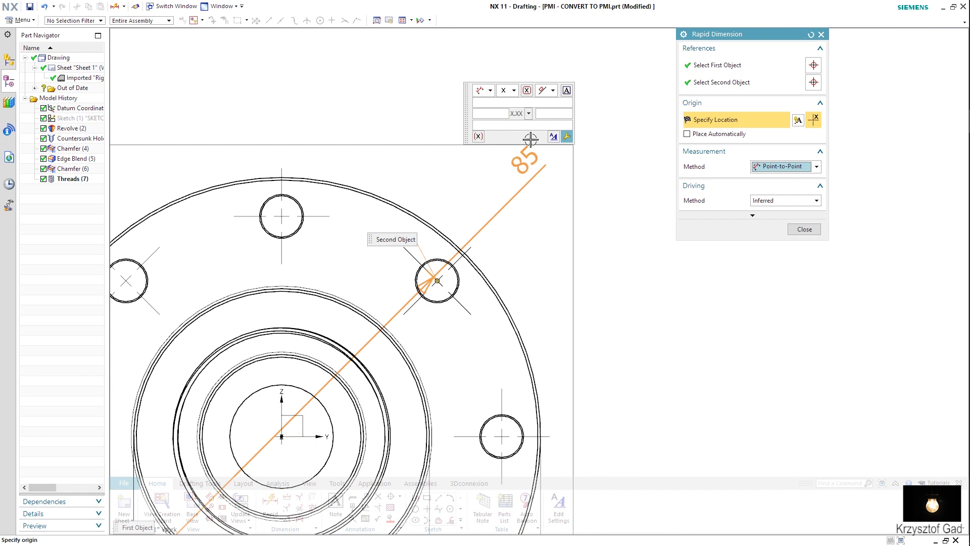
Step: Make it a basic boxed 85 with a stub leader, placed above the upper-right hole
left_click(542, 104)
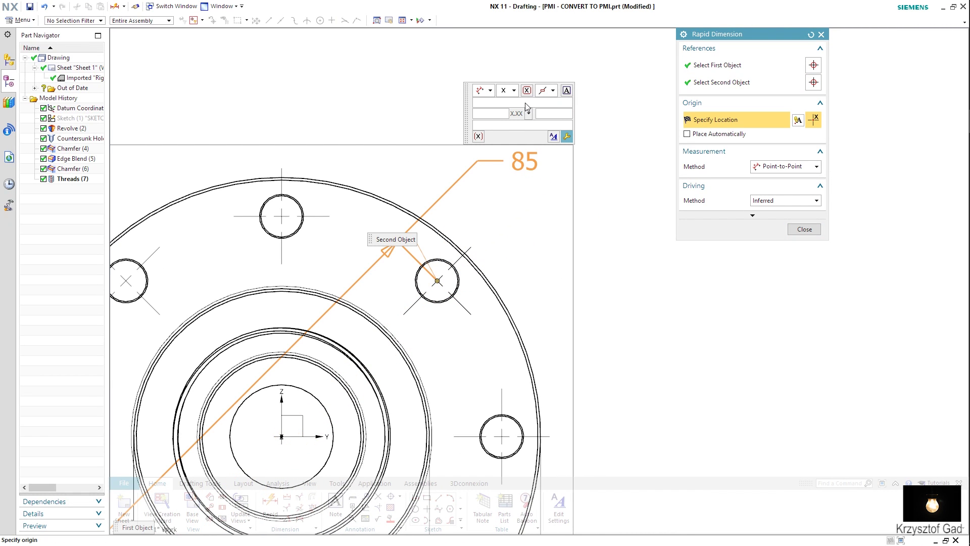
left_click(513, 91)
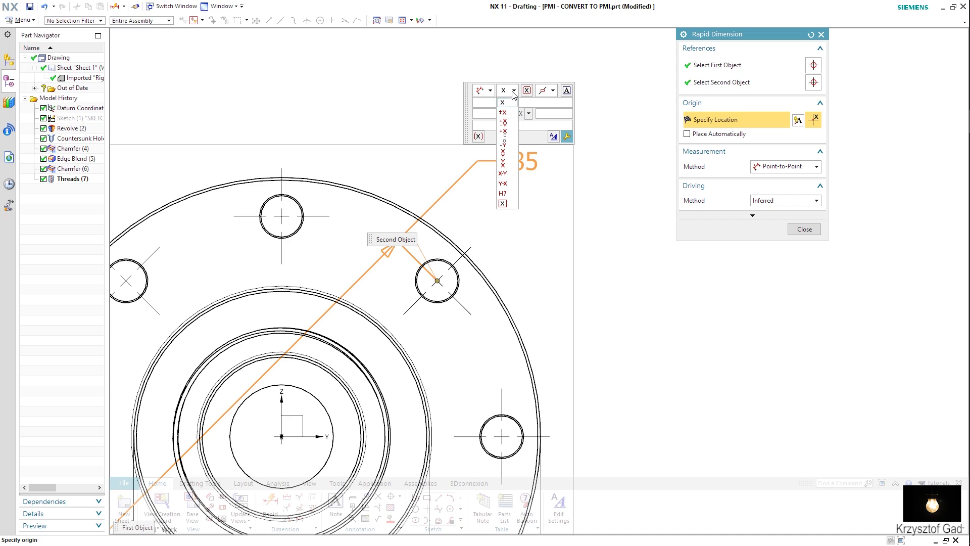
left_click(507, 204)
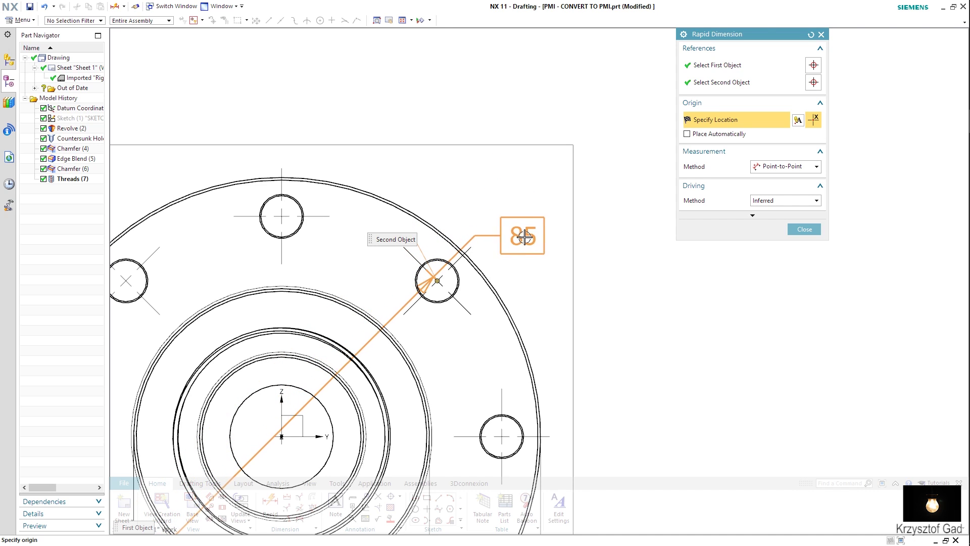
left_click(527, 239)
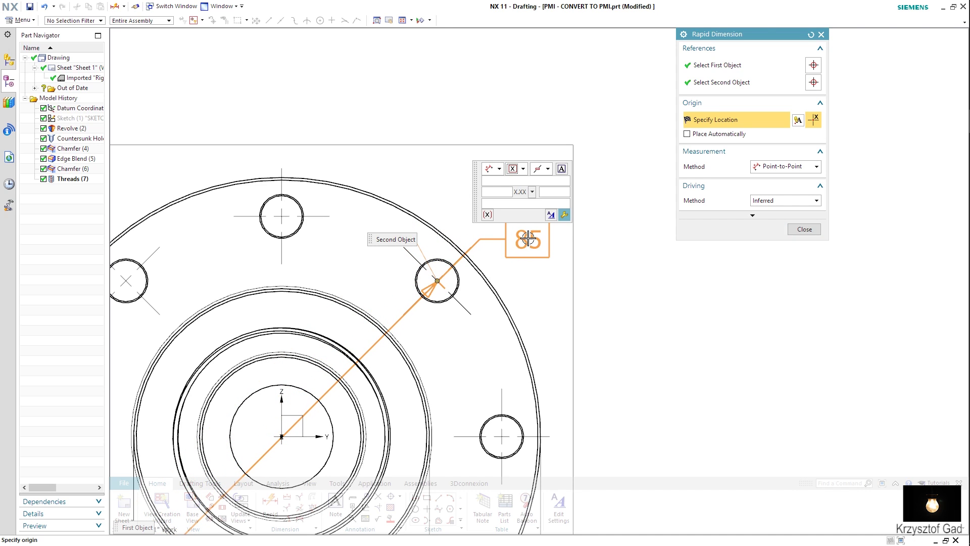
scroll(527, 241, "down", 1)
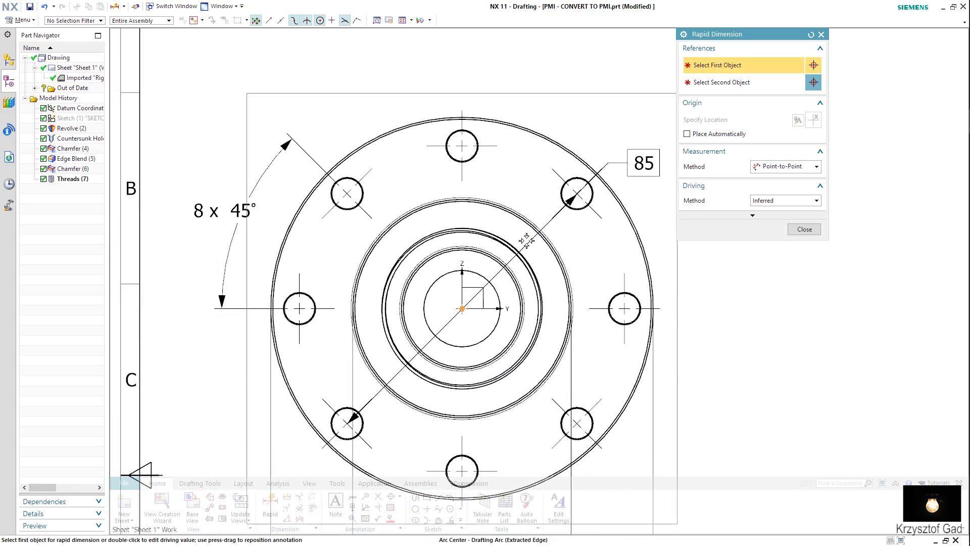
Step: Dimension the top hole's diameter with a Y-X limit tolerance of 7,9 - 8,1
left_click(788, 168)
left_click(775, 259)
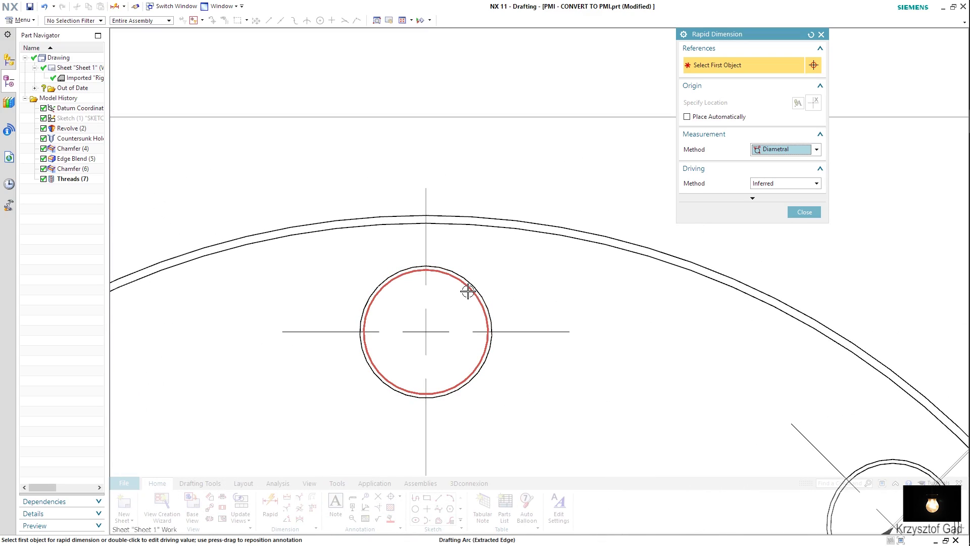
left_click(468, 292)
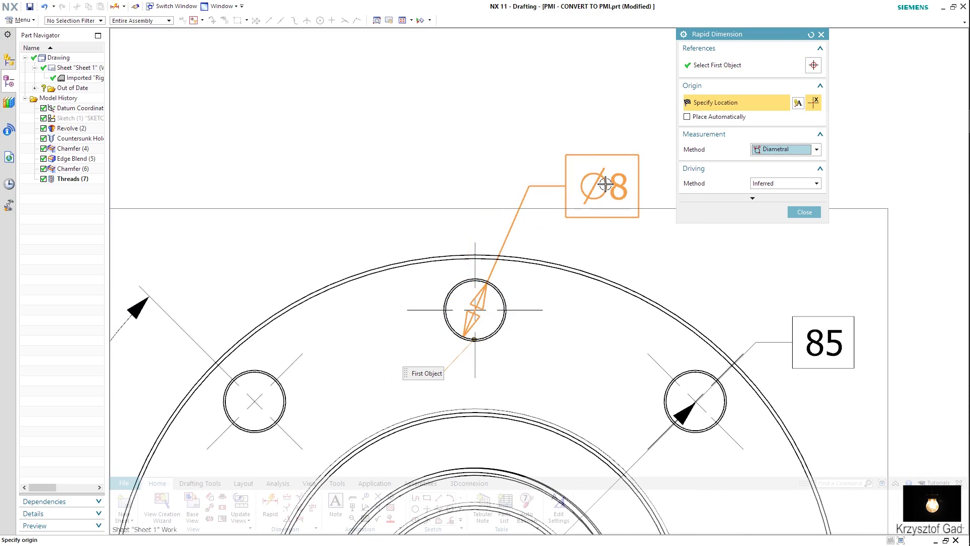
scroll(605, 185, "down", 3)
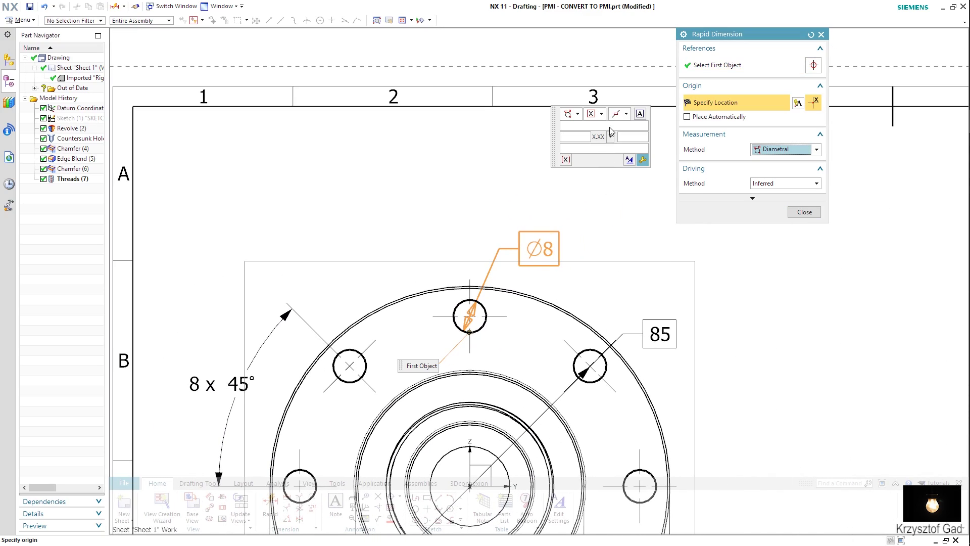
left_click(604, 114)
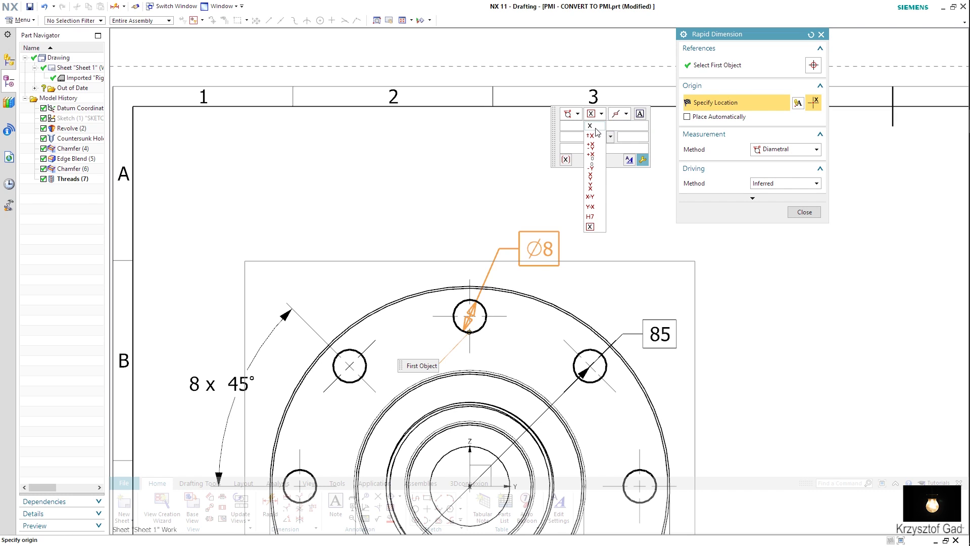
left_click(590, 207)
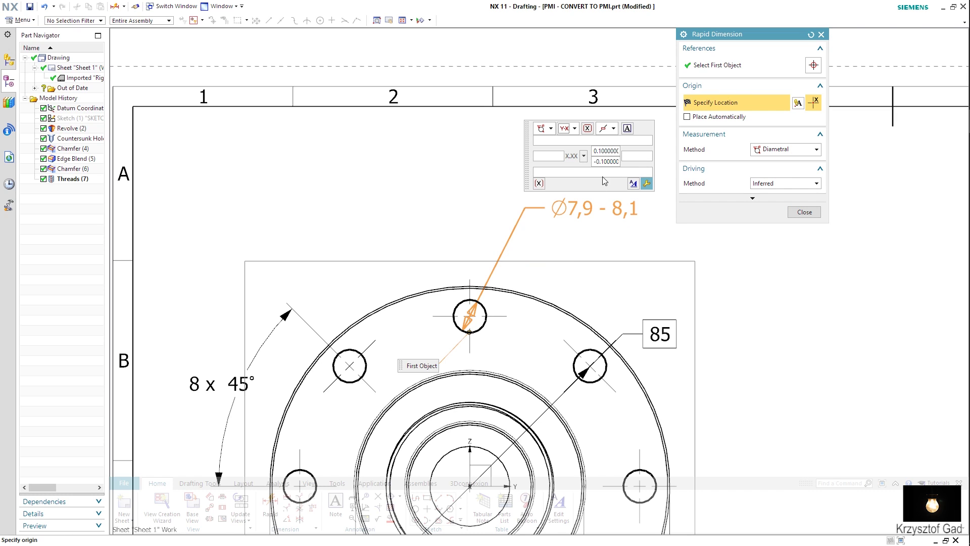
Step: Add the '8 x' prefix and place the hole dimension above the top hole
type("8 x")
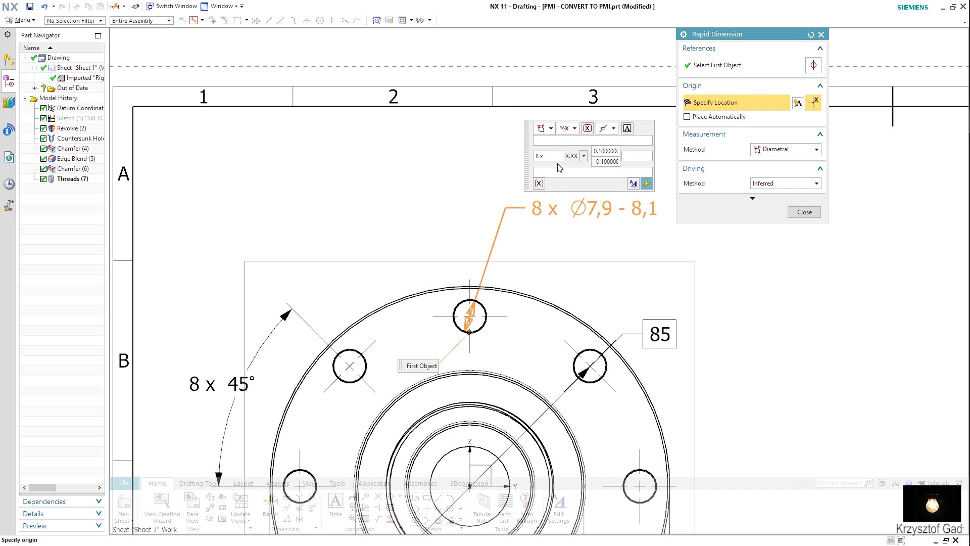
left_click(656, 212)
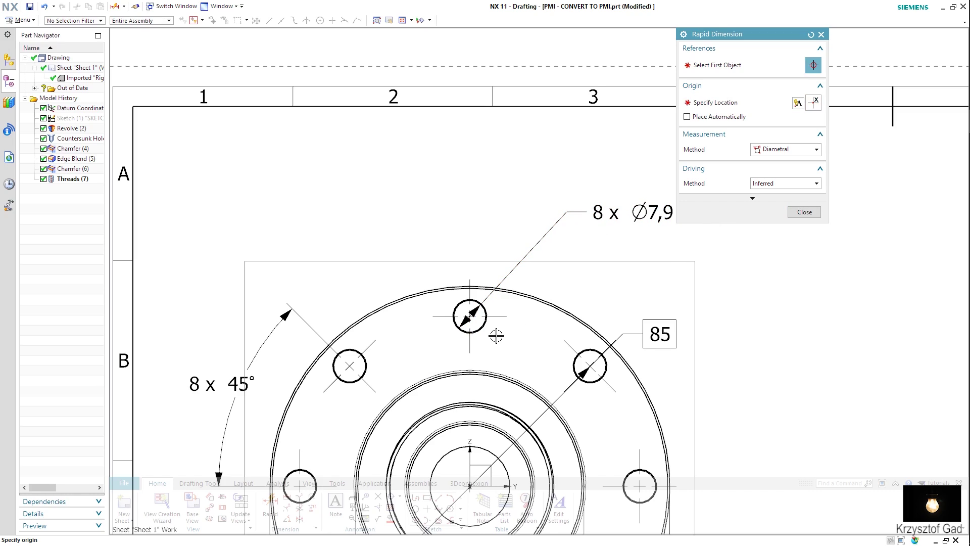
scroll(494, 336, "up", 3)
scroll(487, 335, "up", 3)
scroll(468, 329, "up", 2)
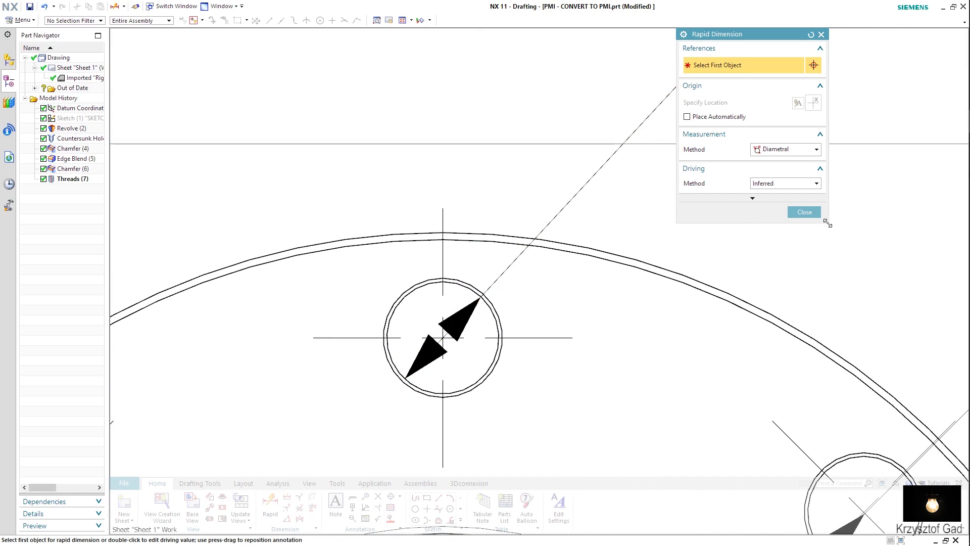
left_click(804, 212)
scroll(485, 314, "down", 5)
scroll(488, 311, "up", 1)
scroll(488, 311, "up", 3)
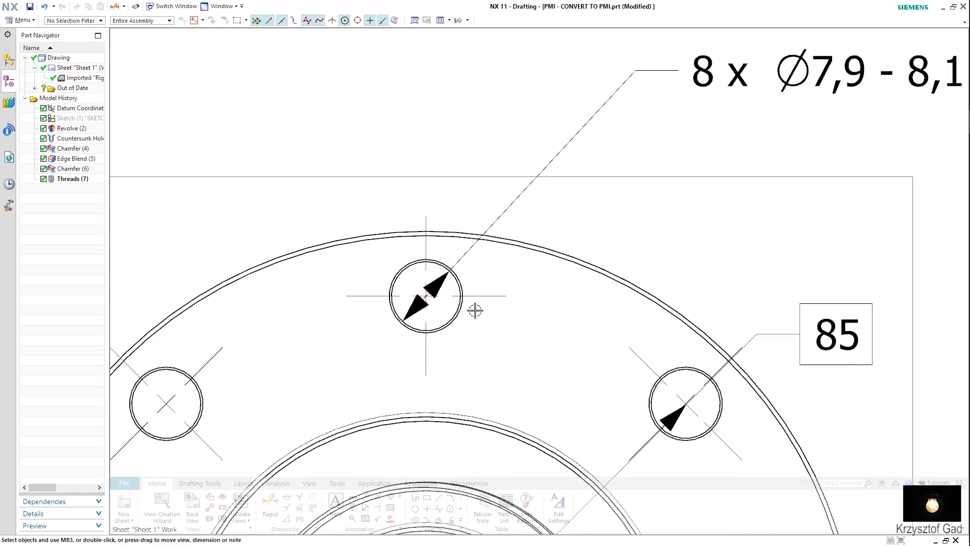
scroll(475, 310, "up", 3)
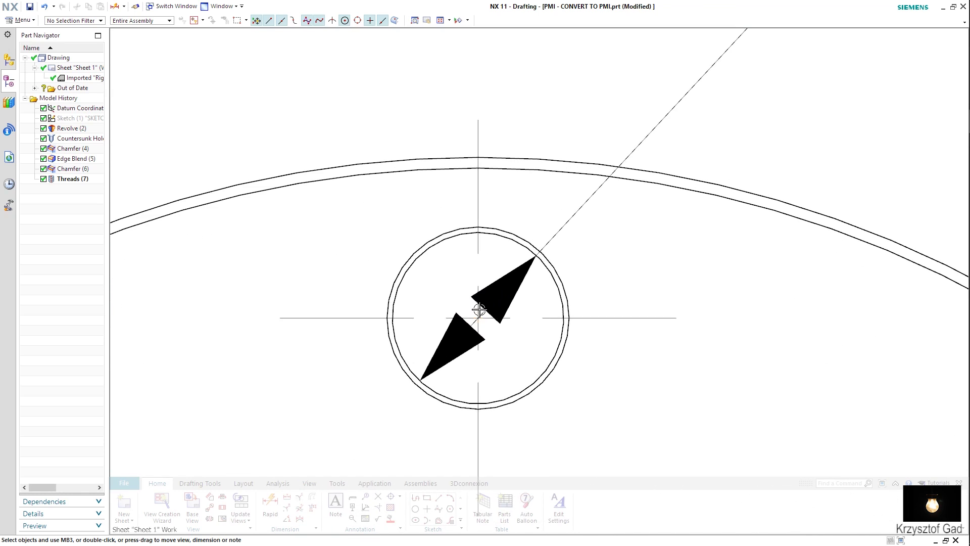
Step: Set the 8 x Ø7,9 - 8,1 dimension's arrowheads to Out, outside the top hole
double_click(497, 291)
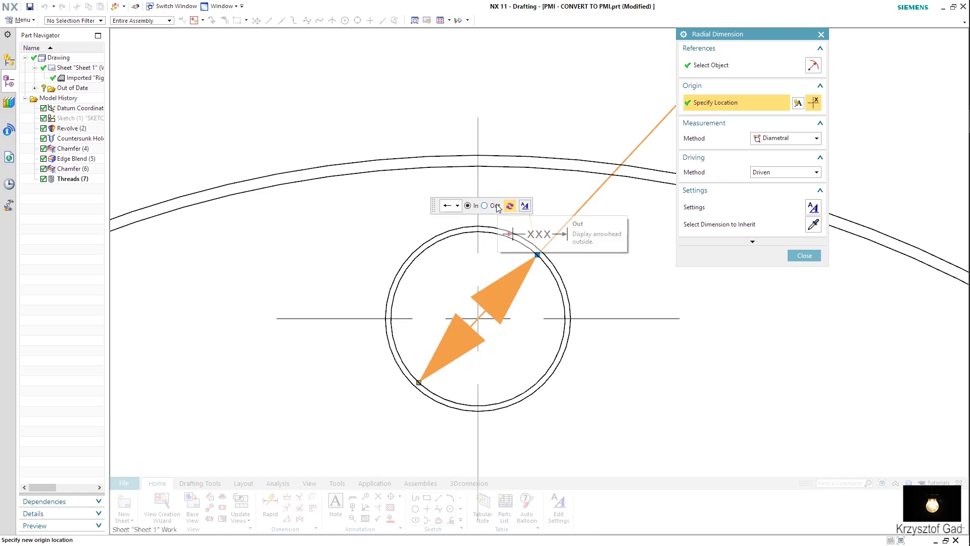
left_click(494, 205)
left_click(793, 255)
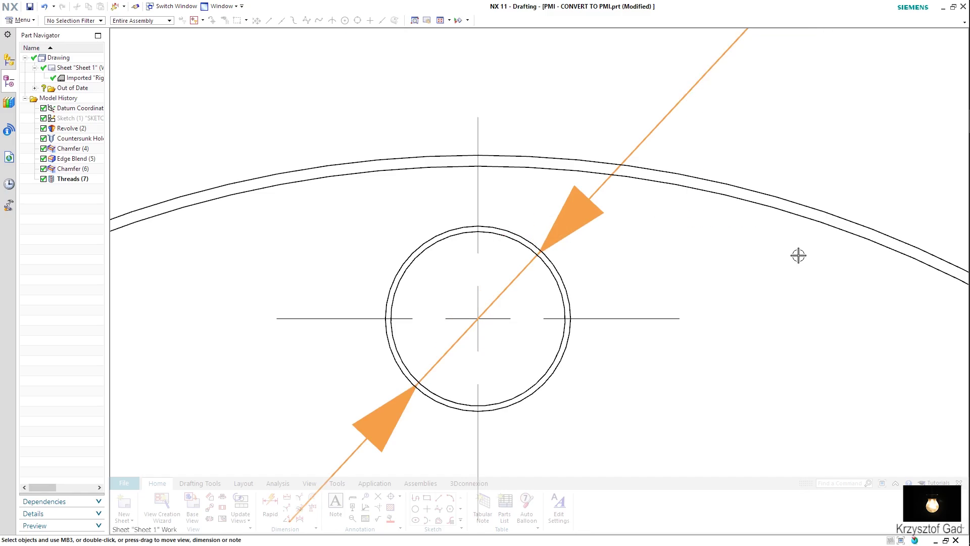
scroll(796, 256, "down", 2)
scroll(786, 253, "down", 4)
scroll(764, 253, "down", 3)
scroll(738, 253, "down", 1)
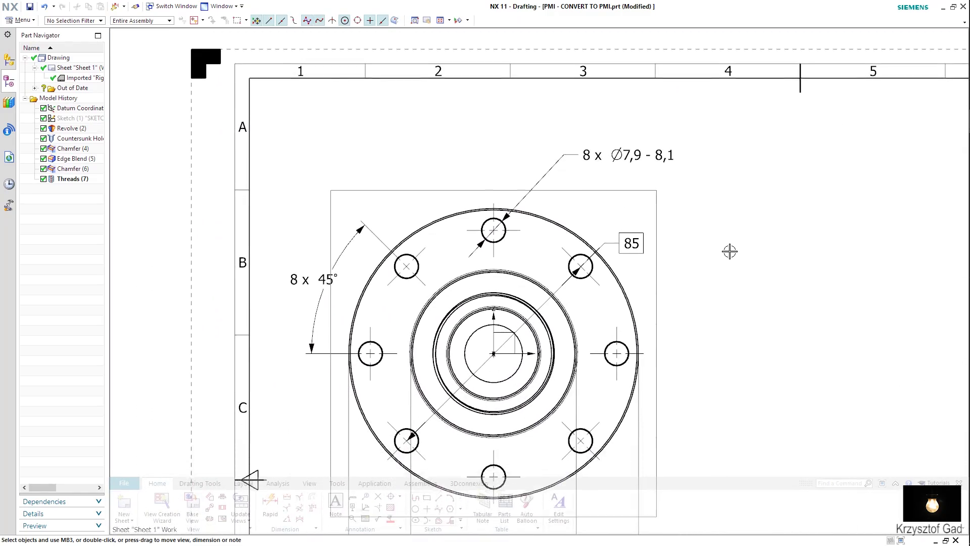
scroll(728, 251, "down", 2)
scroll(640, 279, "down", 1)
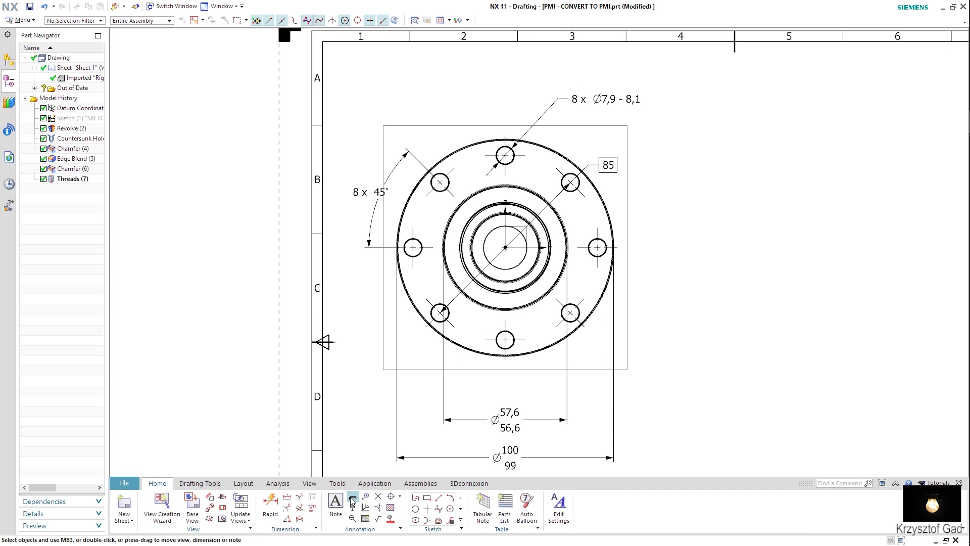
Step: Create a Position feature control frame with tolerance Ø0.14 at maximum material condition
left_click(352, 500)
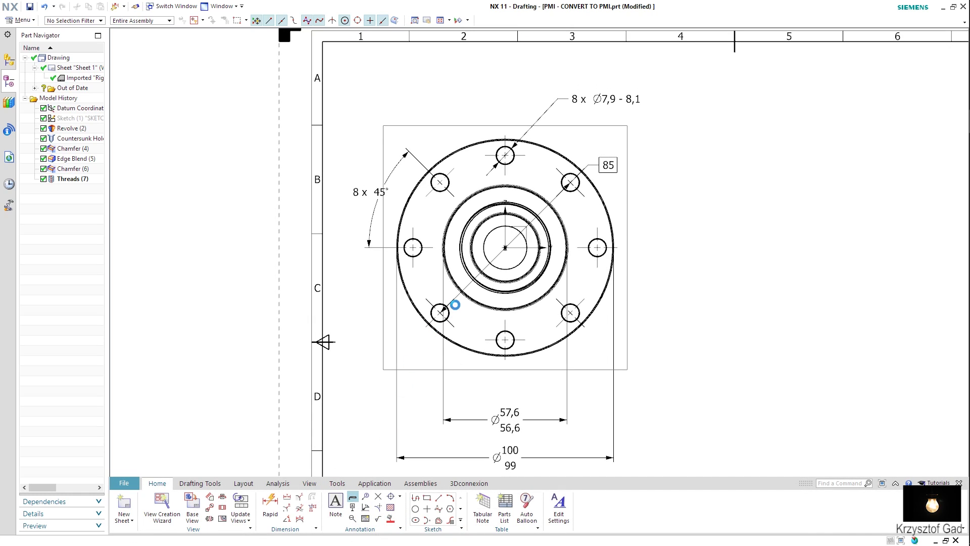
scroll(581, 166, "up", 2)
scroll(606, 165, "up", 2)
scroll(634, 162, "up", 2)
scroll(635, 162, "up", 2)
scroll(657, 146, "up", 1)
left_click(777, 100)
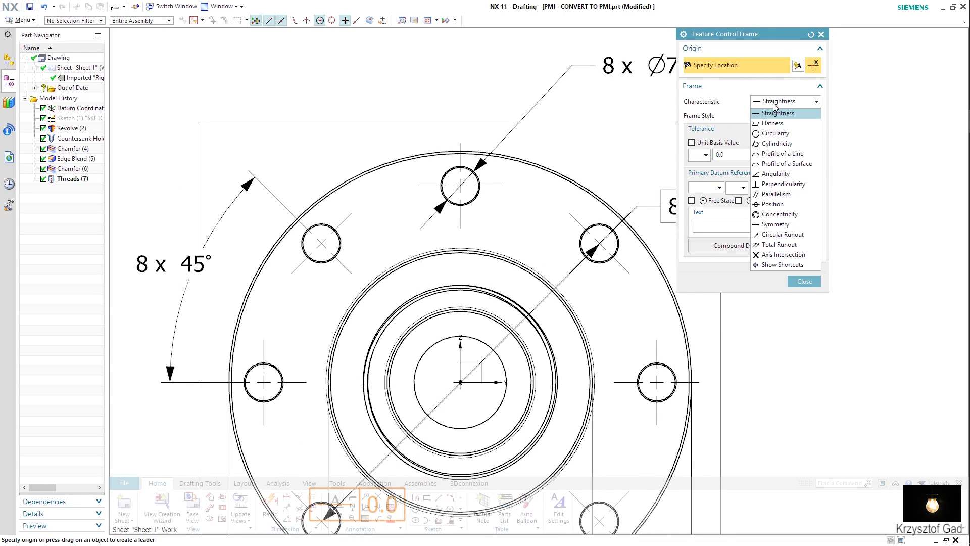
left_click(777, 203)
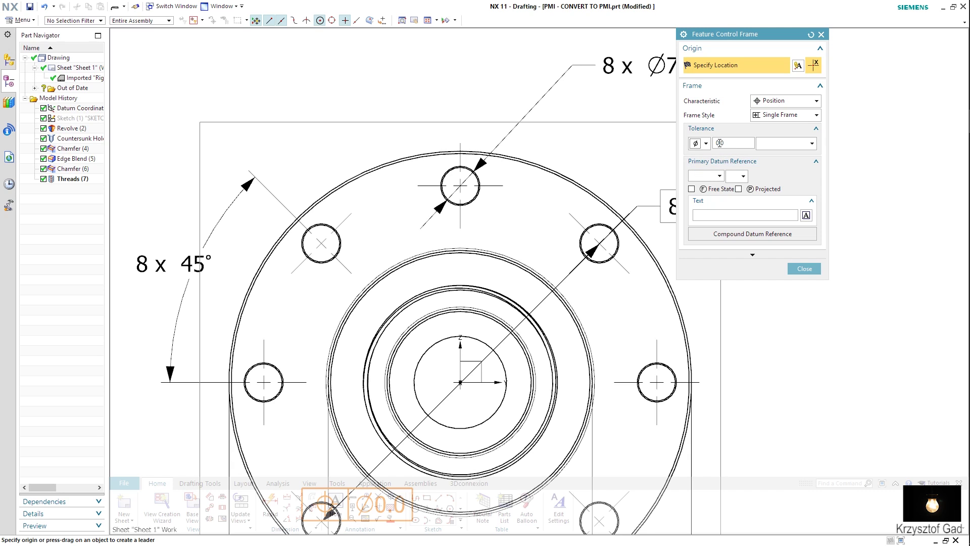
type("14")
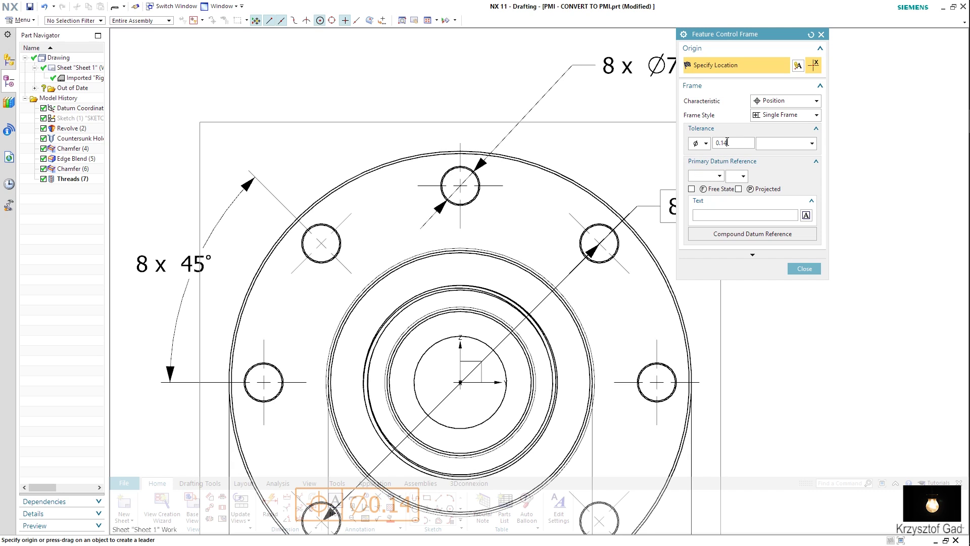
left_click(772, 145)
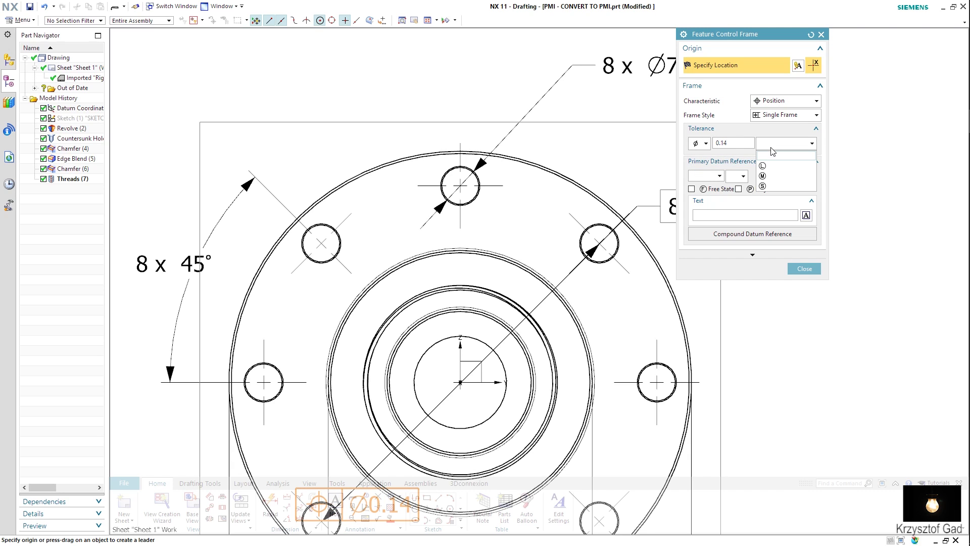
left_click(769, 177)
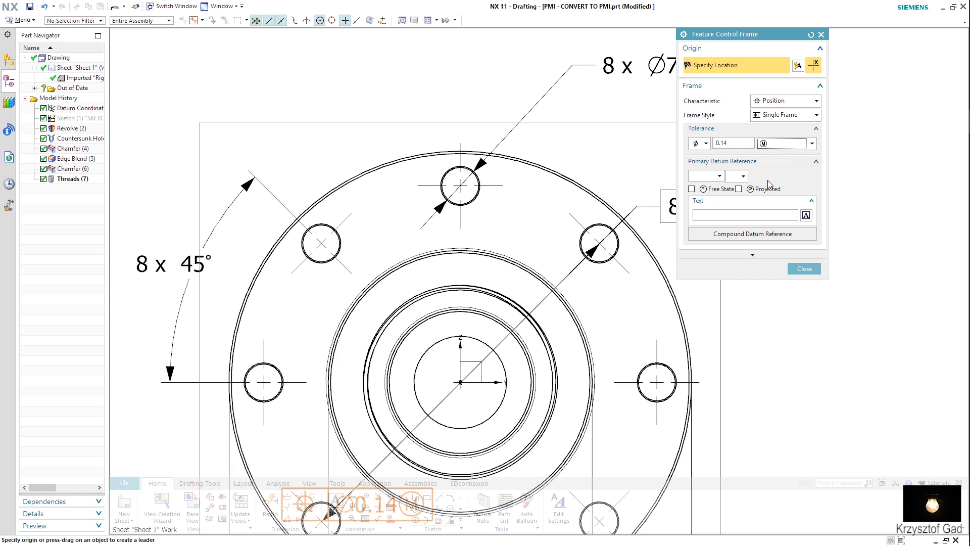
Step: Reference primary datum A and secondary datum C at maximum material condition
left_click(719, 177)
left_click(715, 196)
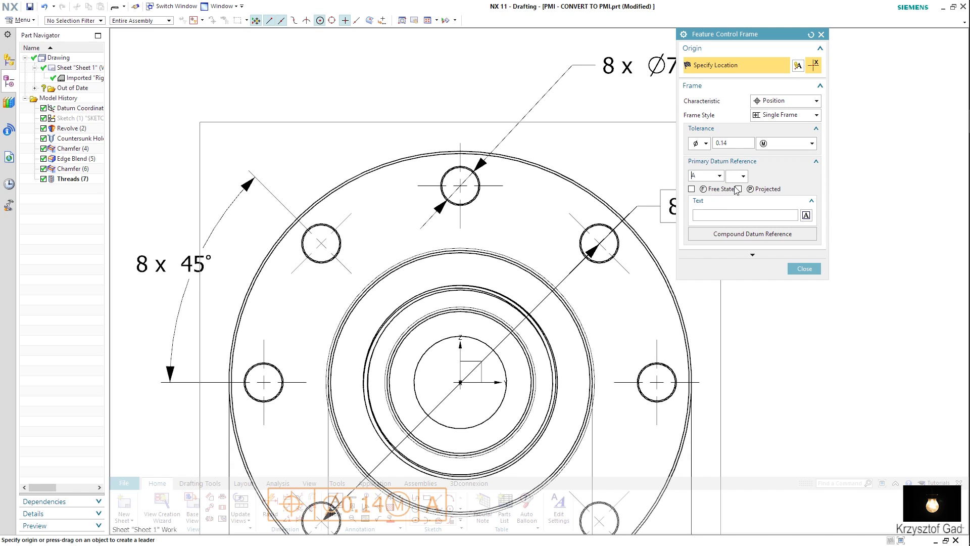
left_click(737, 255)
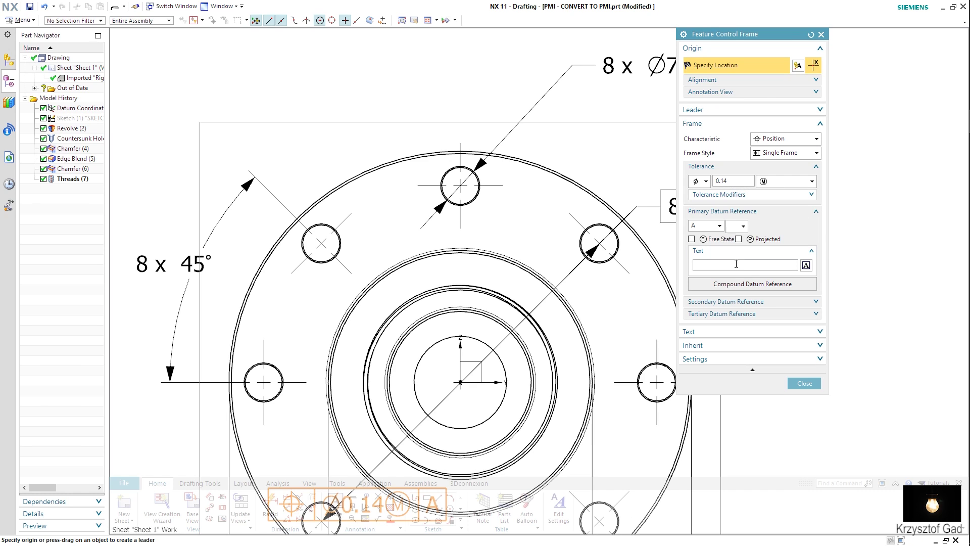
left_click(718, 303)
left_click(721, 318)
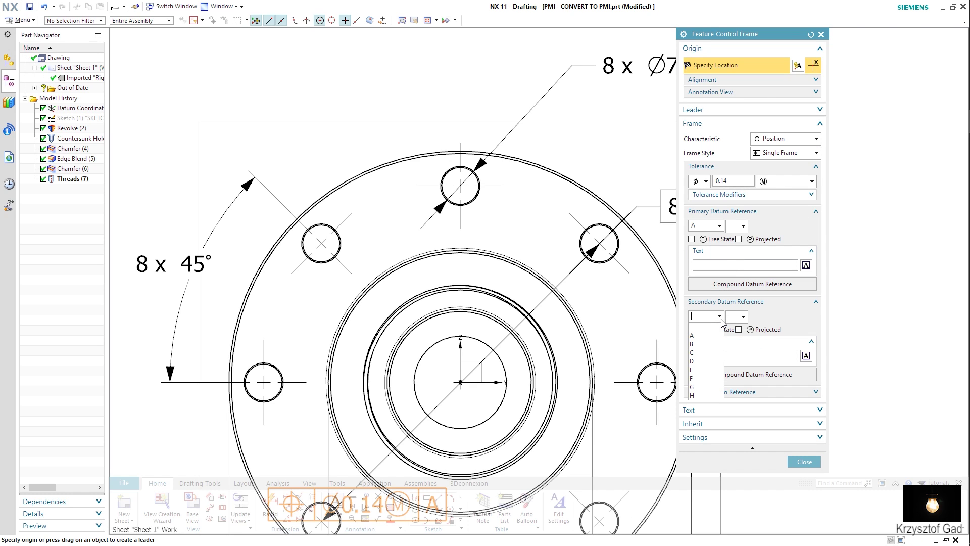
left_click(710, 352)
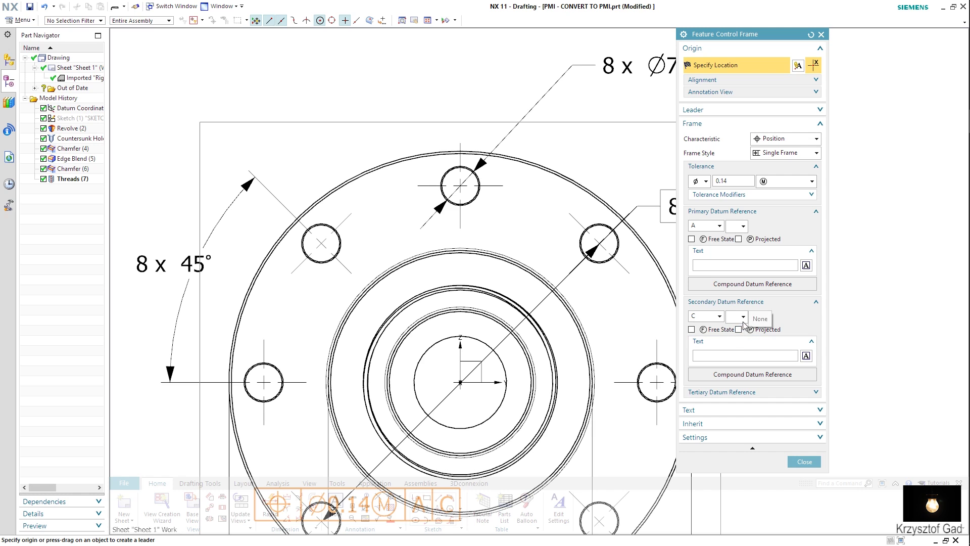
left_click(732, 349)
Step: Attach the frame under the 8 x Ø7,9 - 8,1 hole dimension and shift it slightly lower
middle_click_drag(641, 347, 542, 245, "shift")
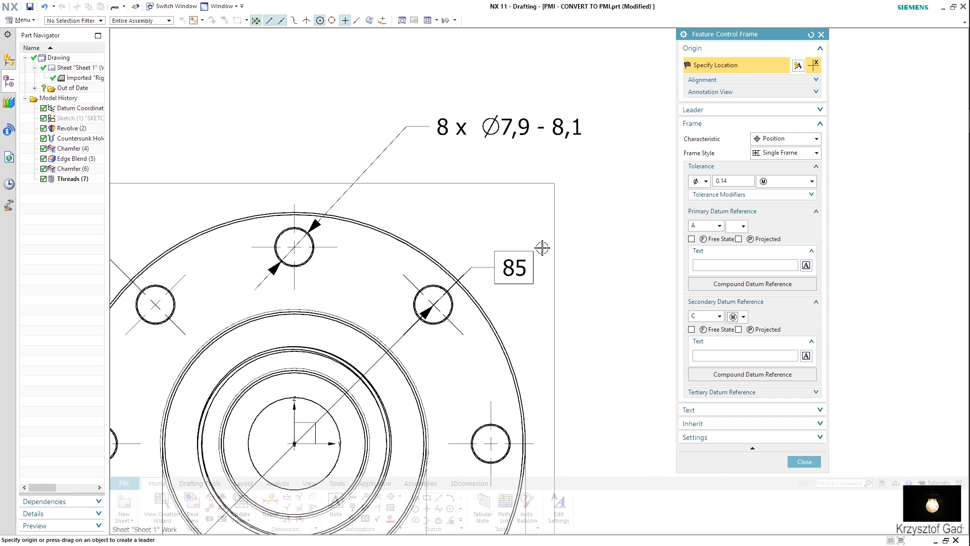
left_click(492, 132)
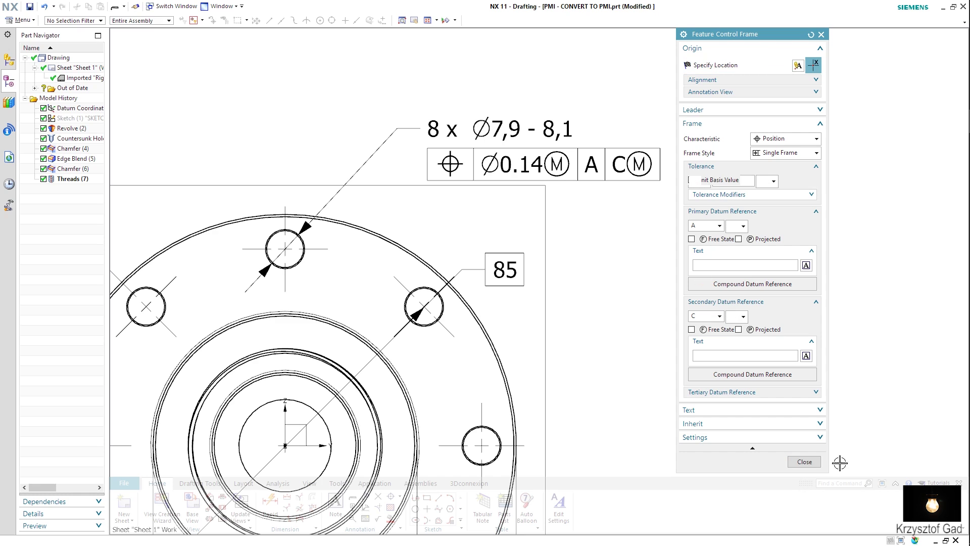
left_click(805, 461)
mouse_move(471, 130)
left_mouse_down()
mouse_move(496, 153)
mouse_move(440, 154)
left_mouse_up()
scroll(568, 89, "down", 3)
scroll(569, 88, "down", 1)
scroll(569, 88, "down", 1)
scroll(568, 89, "down", 1)
scroll(568, 89, "down", 1)
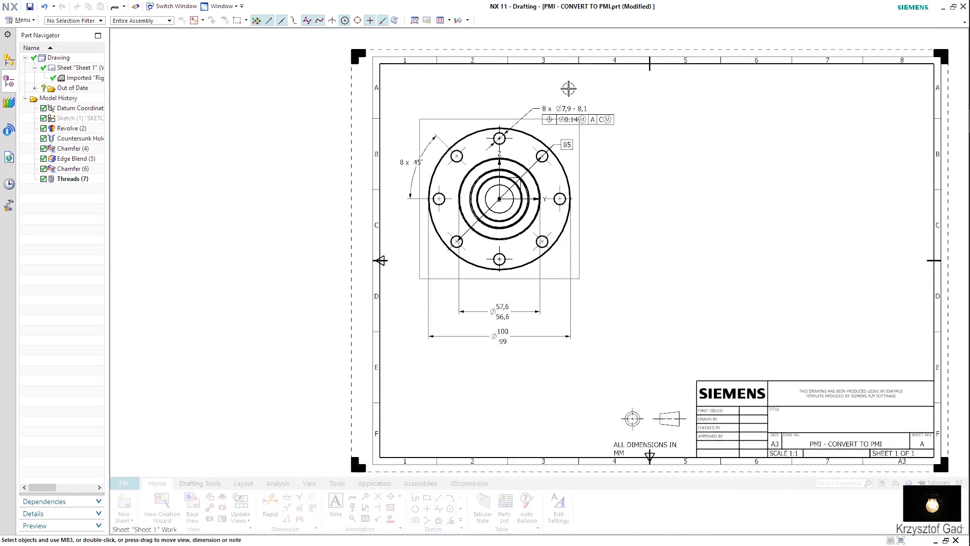
scroll(568, 88, "up", 2)
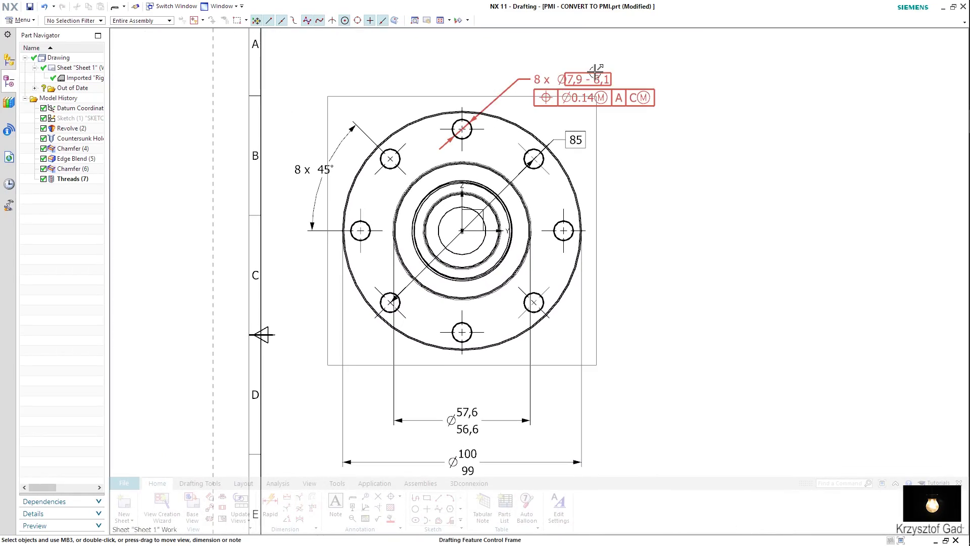
scroll(449, 264, "up", 2)
scroll(470, 281, "up", 3)
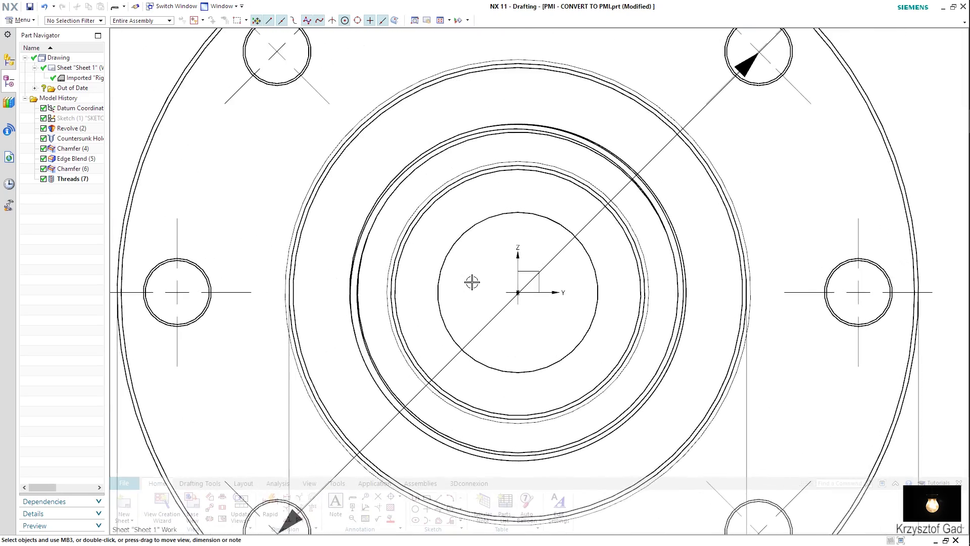
Step: Change the flange-centre mark to display as a cross instead of a centre point
left_click(502, 292)
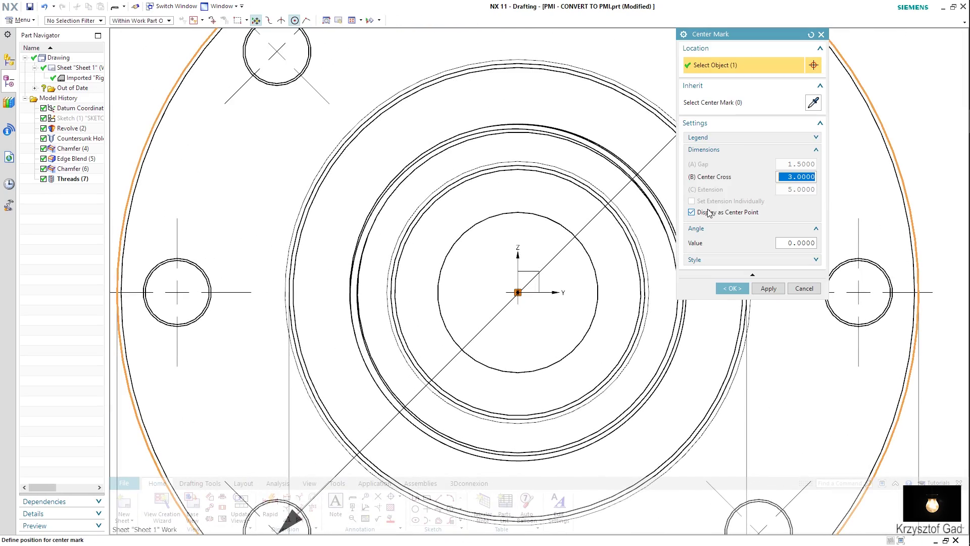
left_click(692, 212)
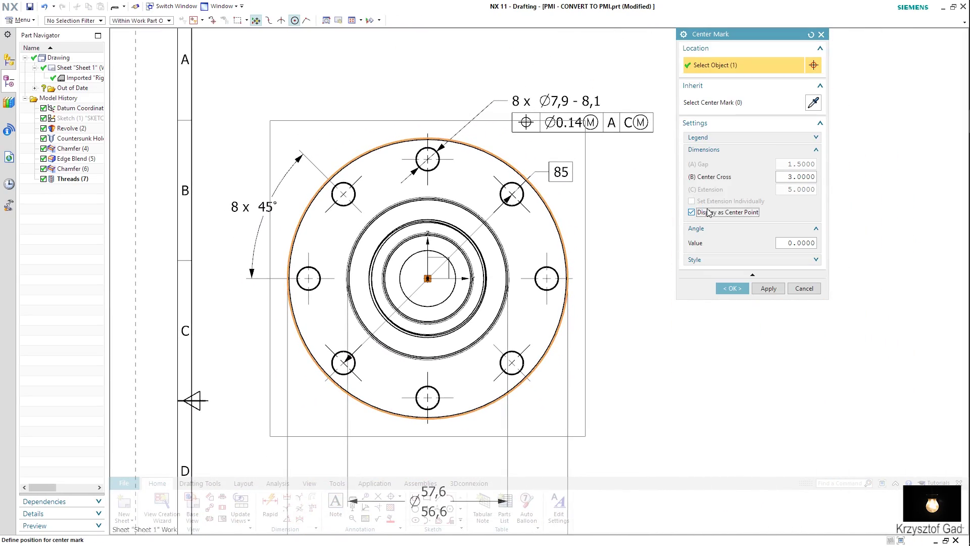
left_click(731, 289)
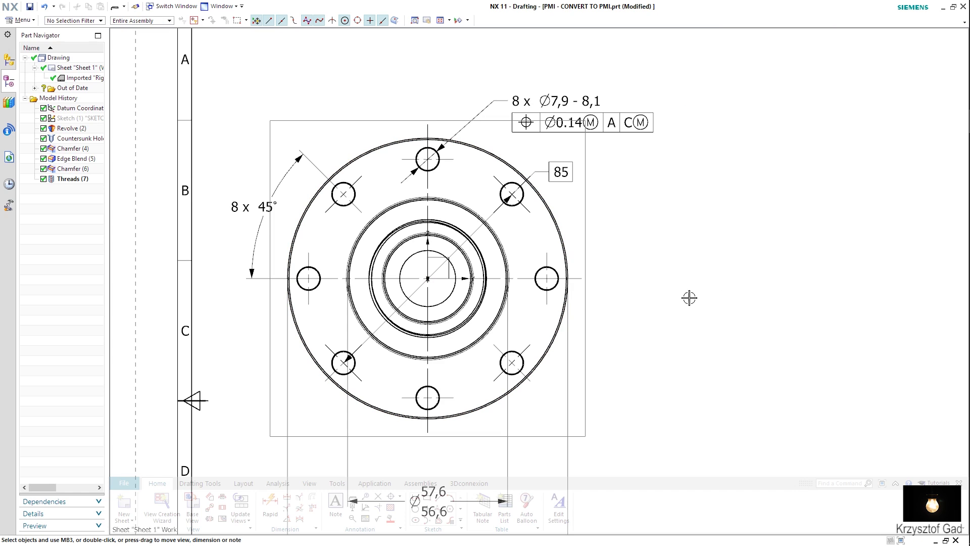
scroll(656, 274, "down", 1)
scroll(652, 277, "down", 1)
scroll(647, 281, "down", 1)
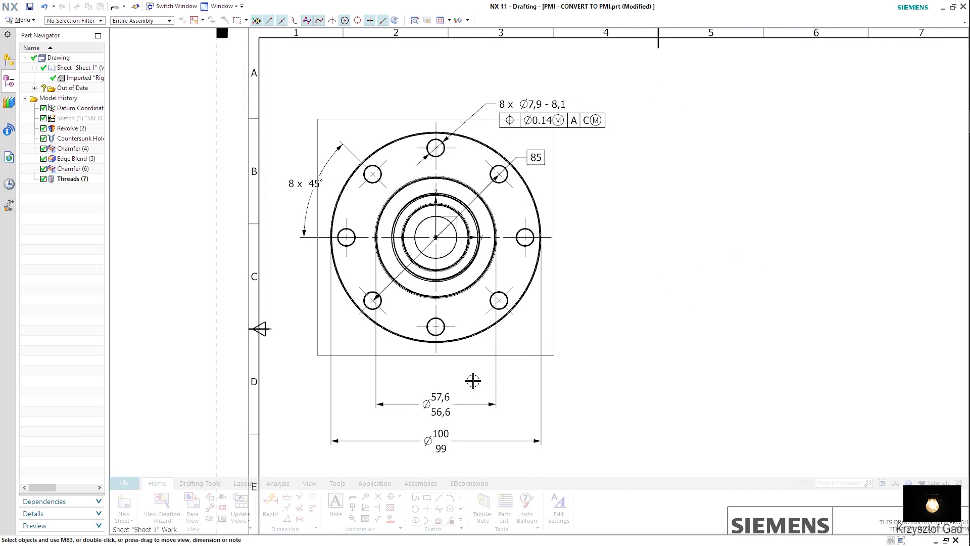
left_click(202, 487)
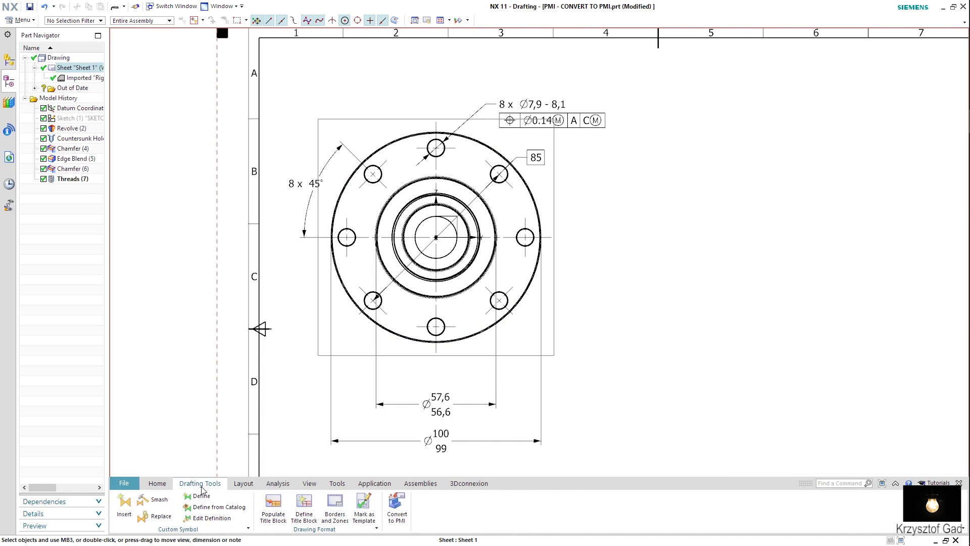
Step: Convert the drawing's dimensions and GD&T frames to model PMI after checking the preview
left_click(401, 509)
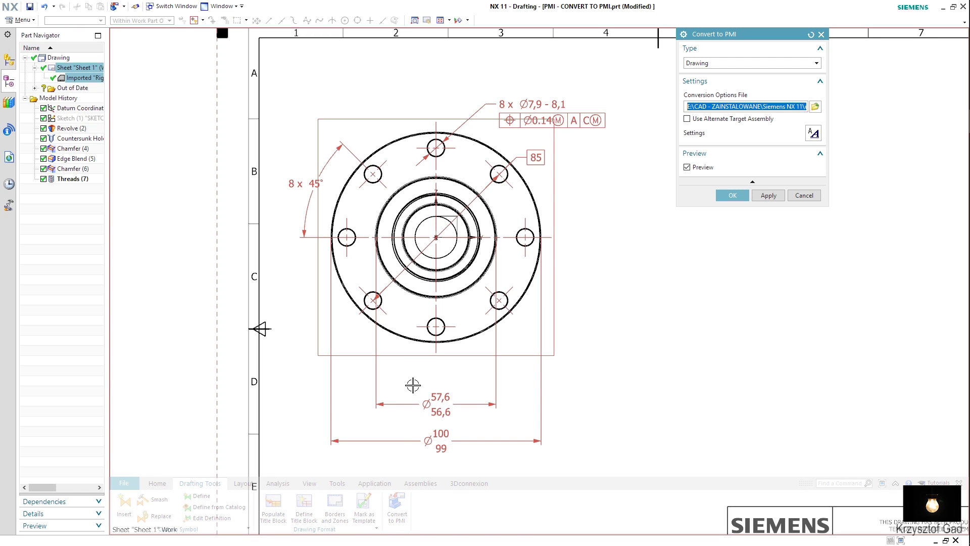
left_click(688, 167)
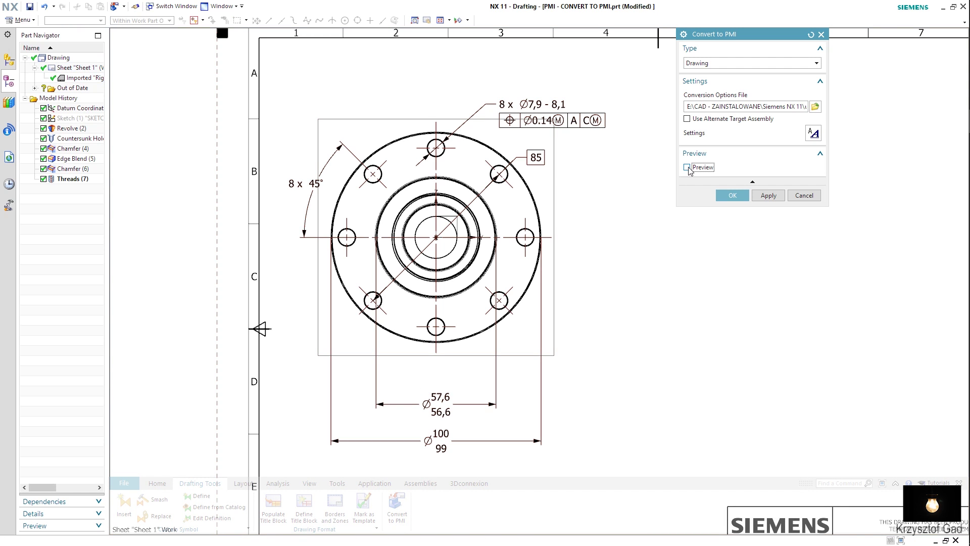
left_click(688, 167)
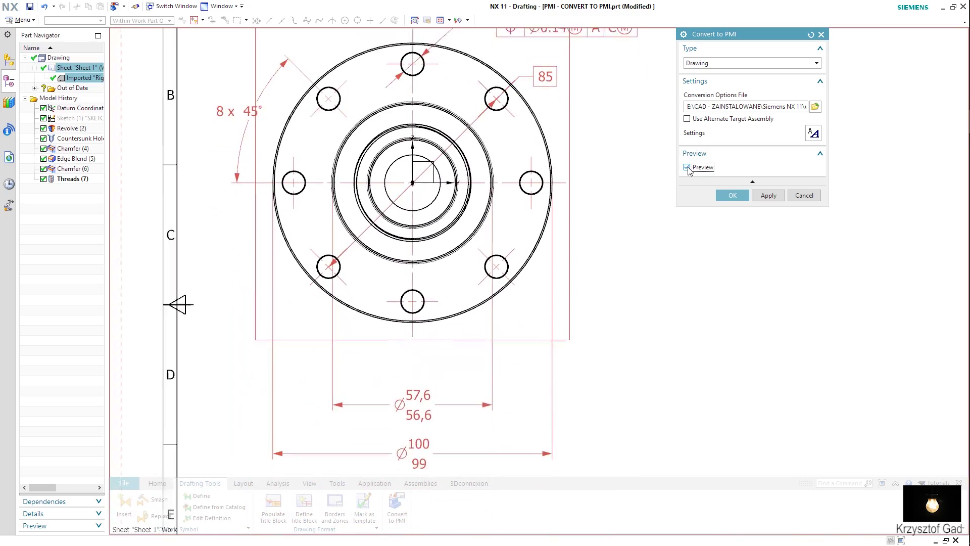
left_click(688, 167)
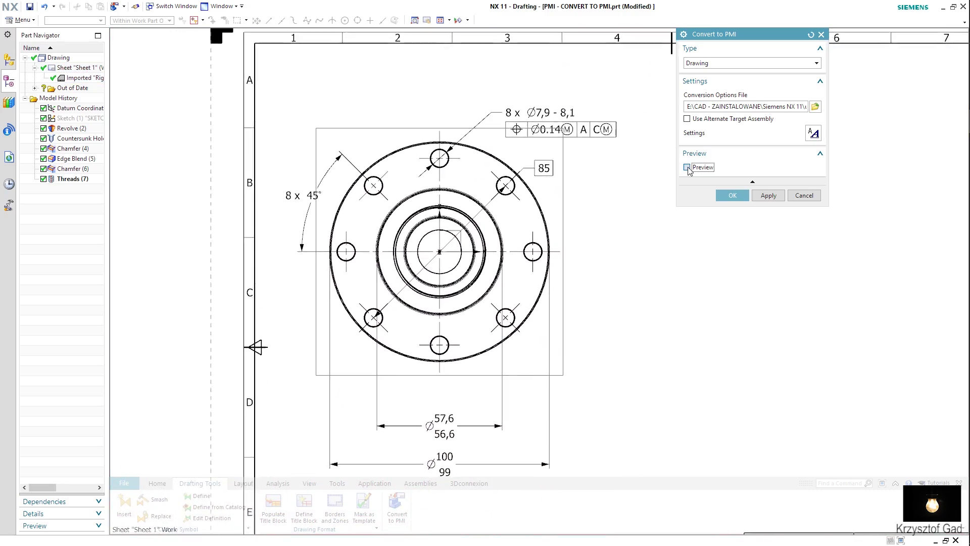
left_click(687, 167)
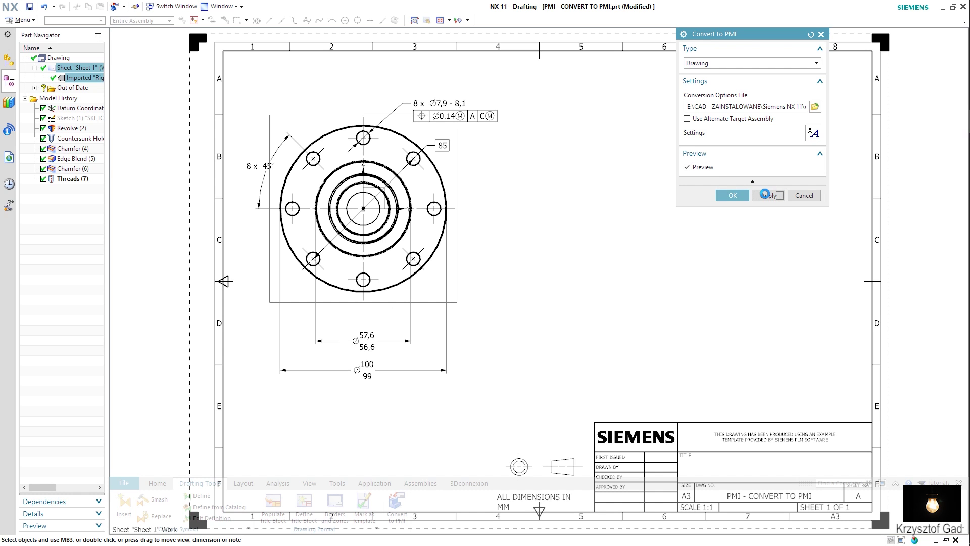
left_click(732, 195)
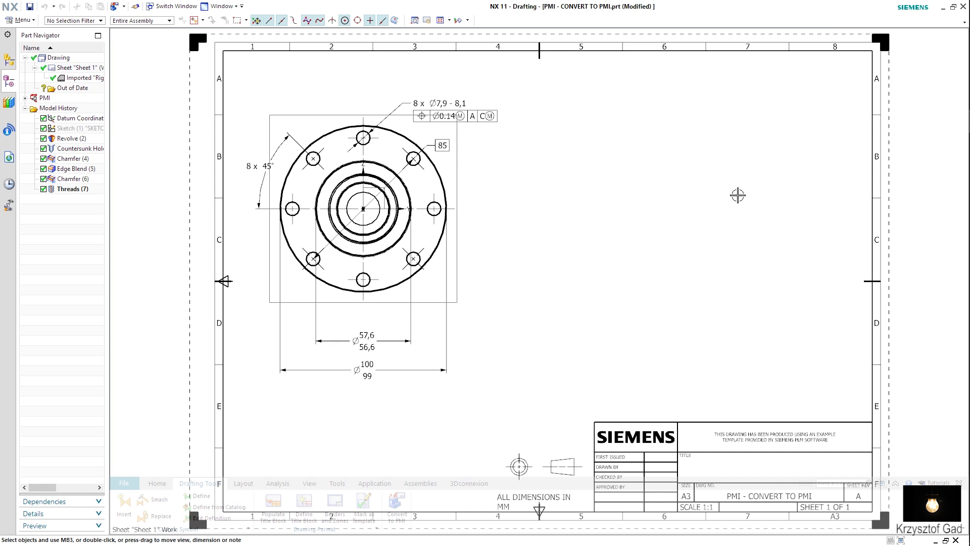
left_click(374, 483)
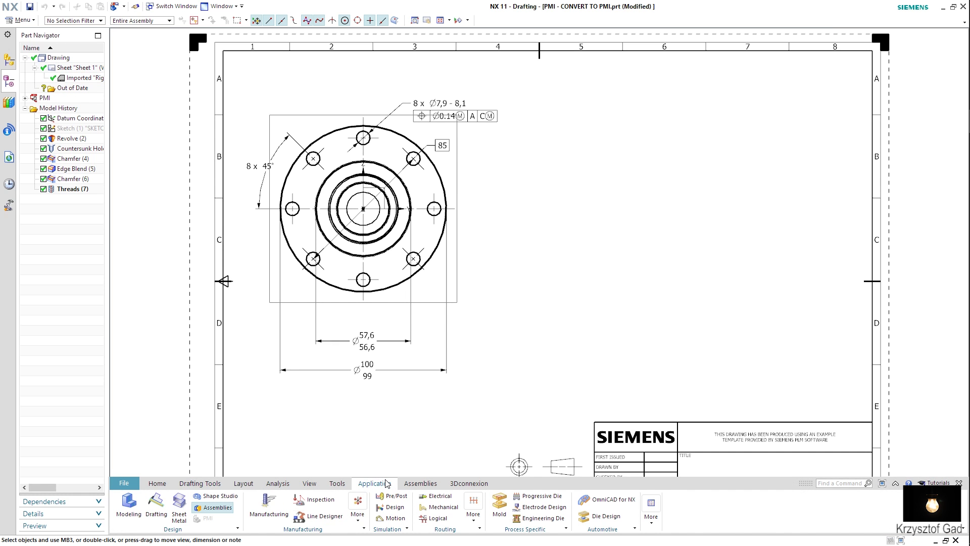
left_click(129, 505)
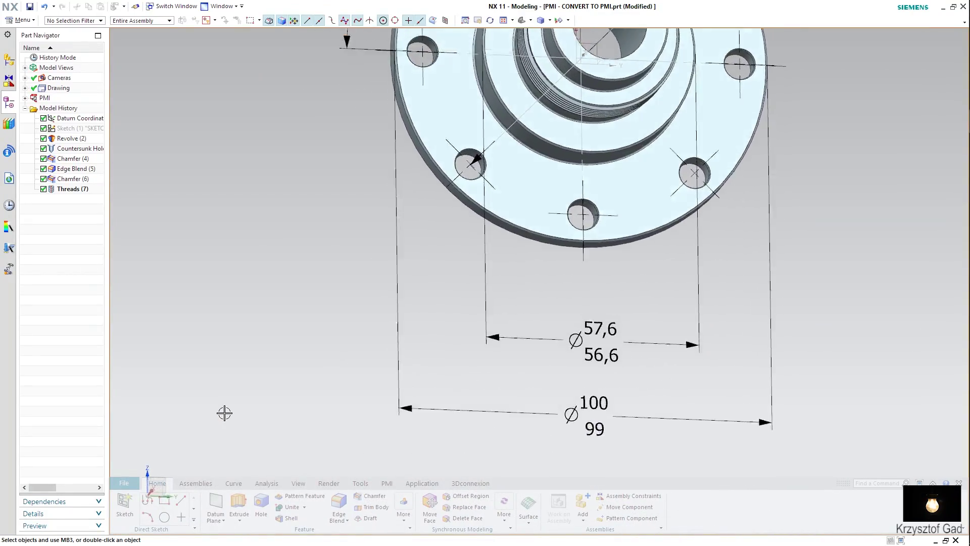
left_click(25, 68)
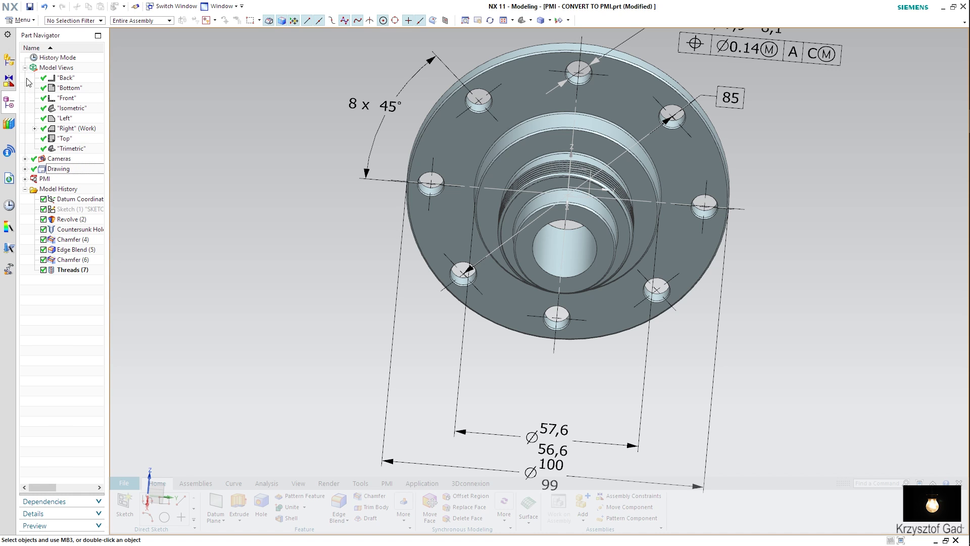
left_click(35, 129)
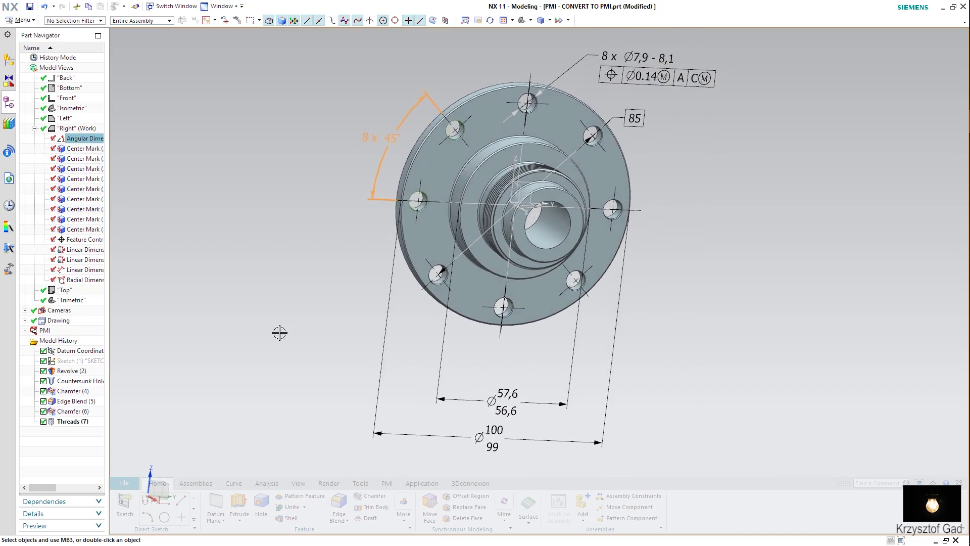
left_click(433, 483)
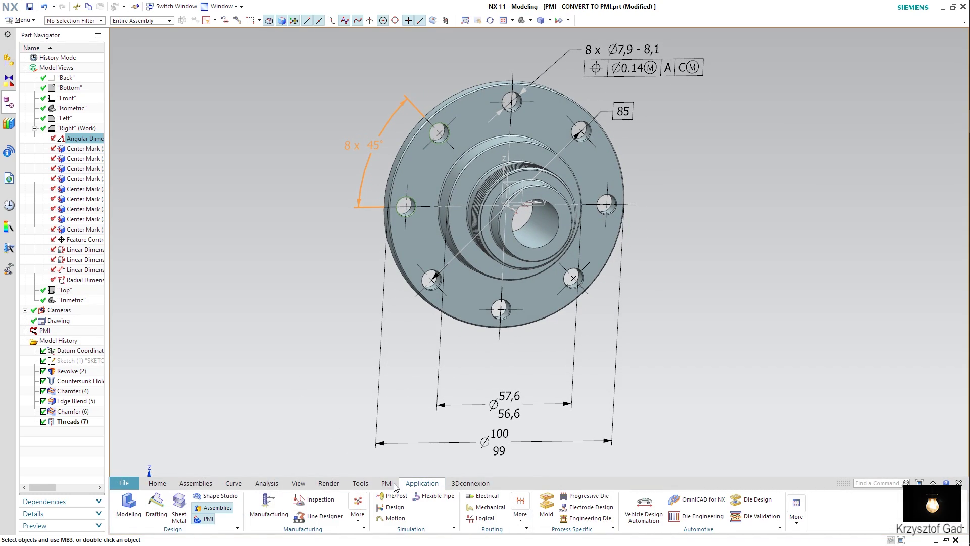
left_click(155, 501)
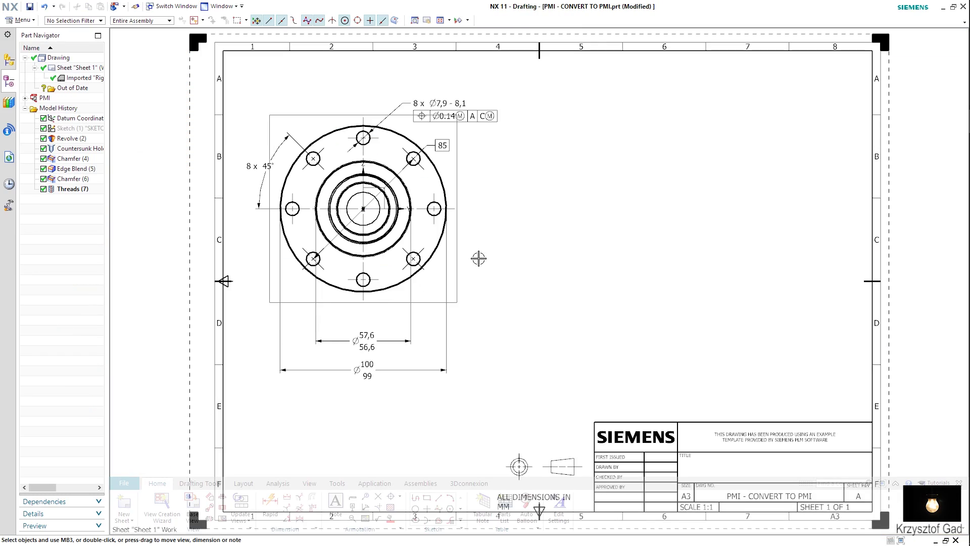
scroll(494, 250, "up", 3)
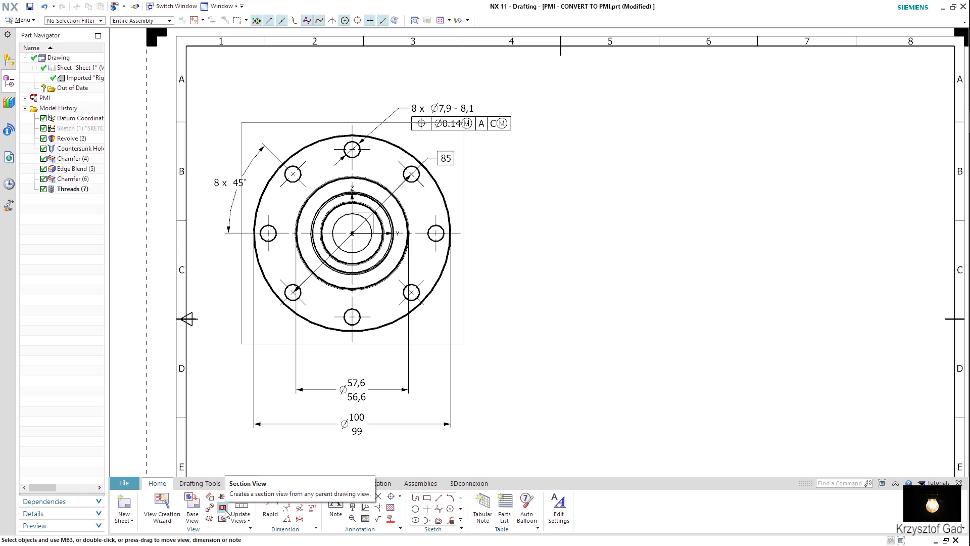
Step: Cut full section view A-A through the flange centre, placed right of the front view
left_click(225, 511)
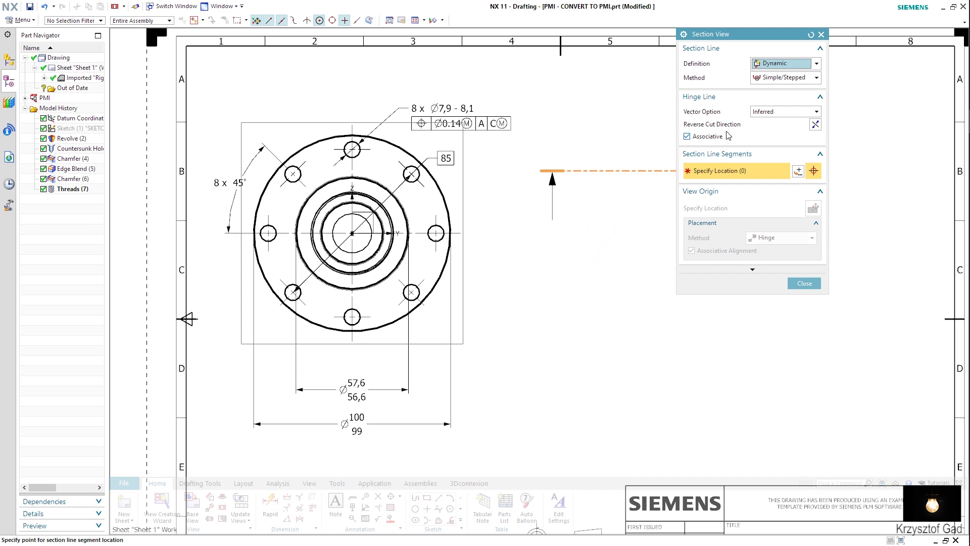
left_click(815, 125)
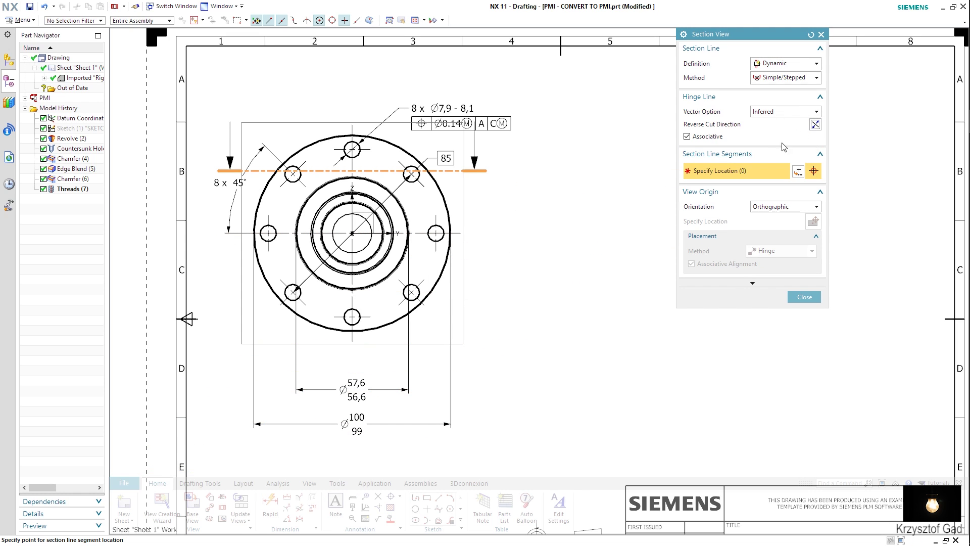
left_click(352, 235)
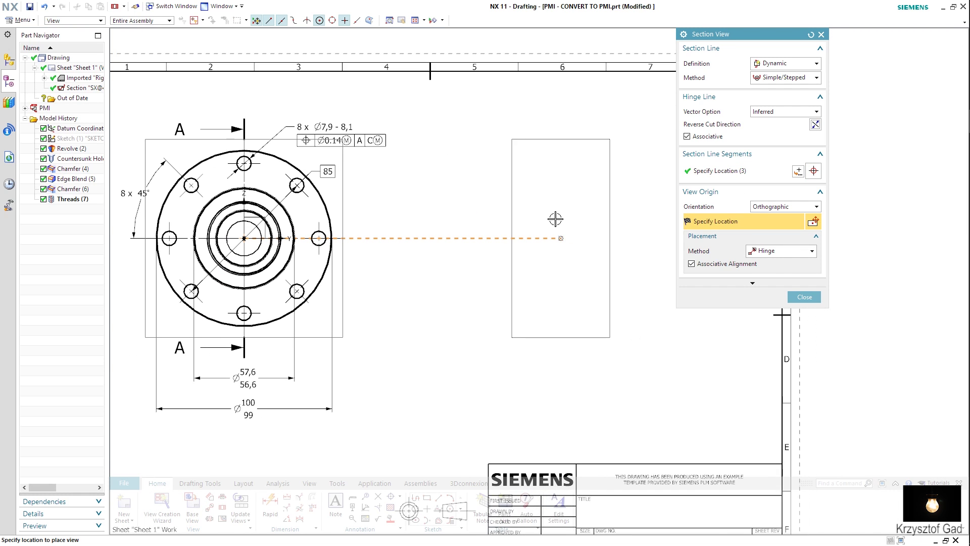
left_click(558, 223)
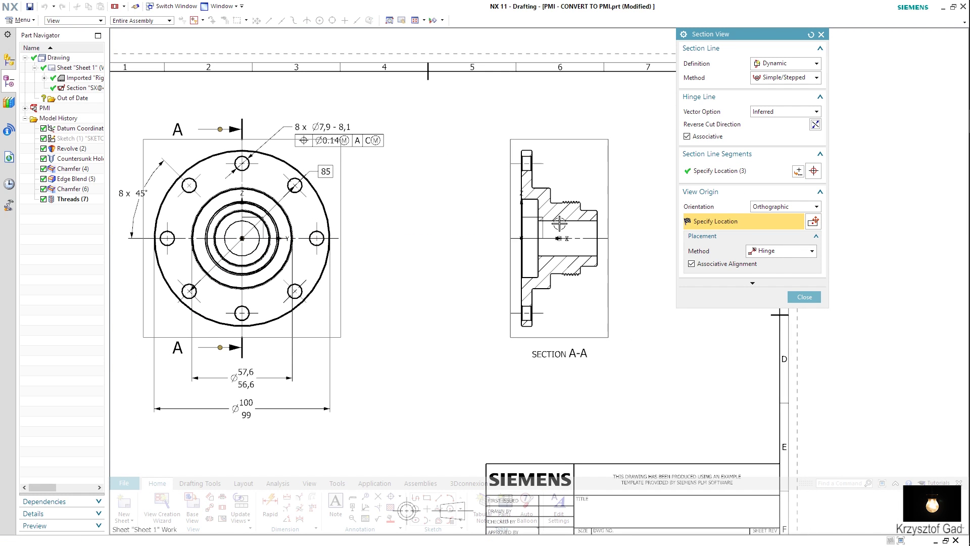
left_click(805, 283)
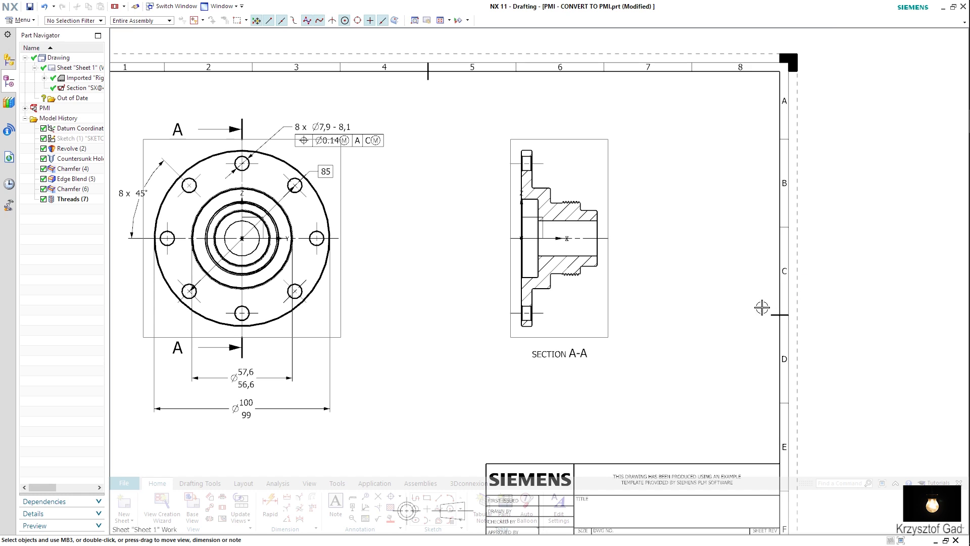
Step: Move the front view lower and the SECTION A-A label up the sheet
left_click_drag(342, 327, 351, 369)
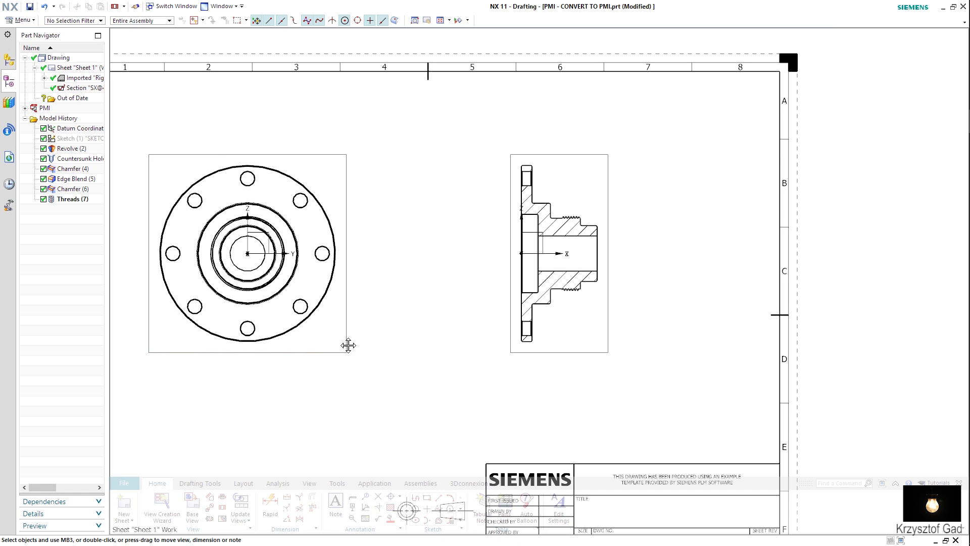
scroll(530, 381, "up", 1)
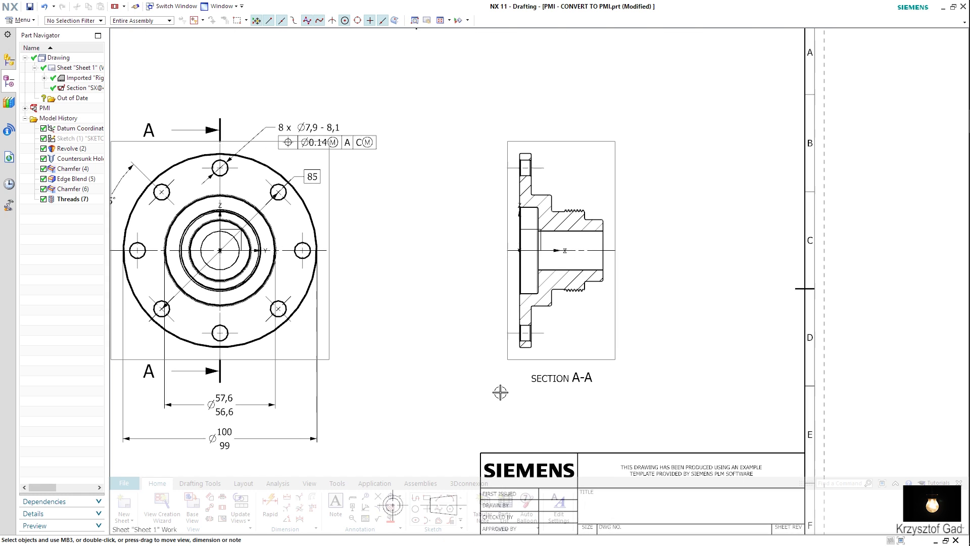
left_click_drag(540, 238, 553, 111)
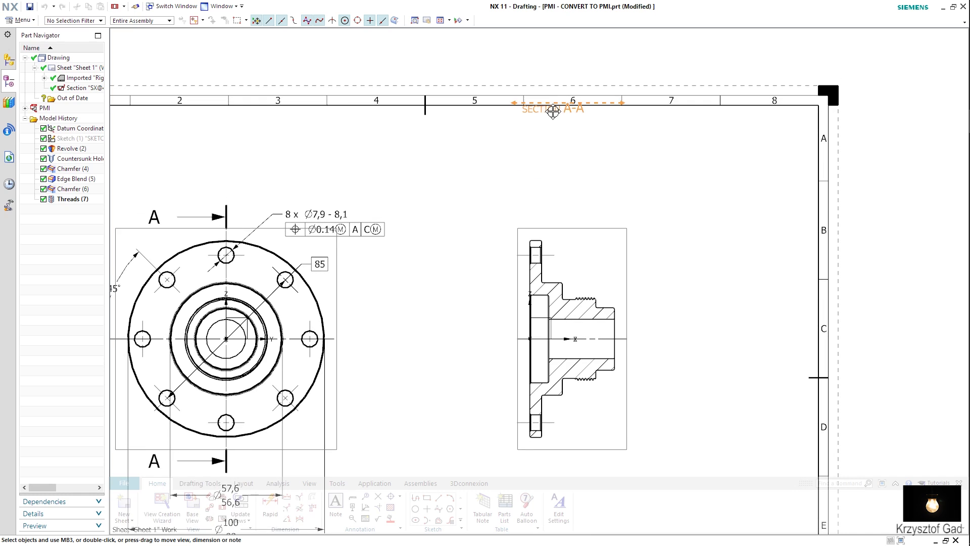
Step: Set the Section A-A crosshatch distance to 1 for denser hatching
scroll(572, 221, "up", 2)
scroll(574, 238, "up", 2)
scroll(581, 268, "up", 1)
double_click(587, 266)
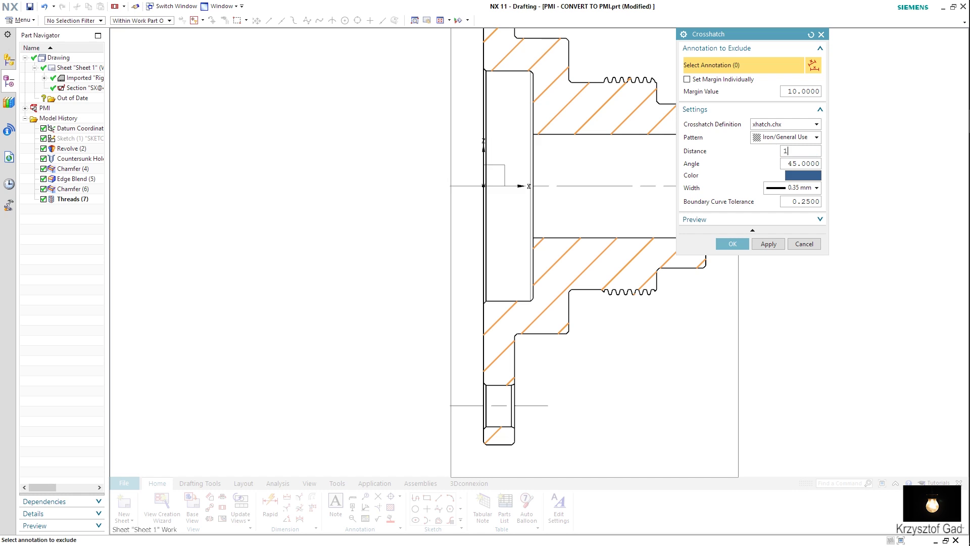
left_click(736, 244)
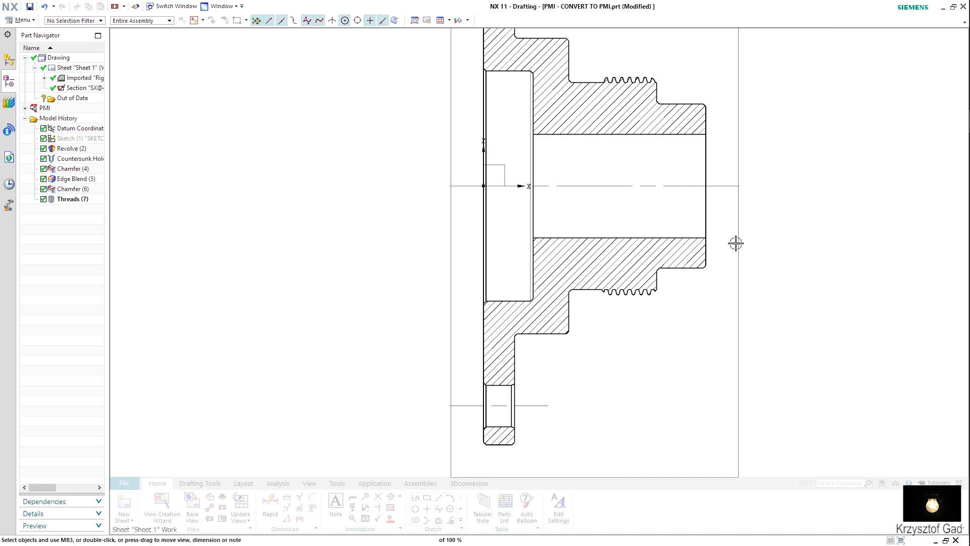
scroll(540, 364, "down", 3)
scroll(540, 363, "up", 1)
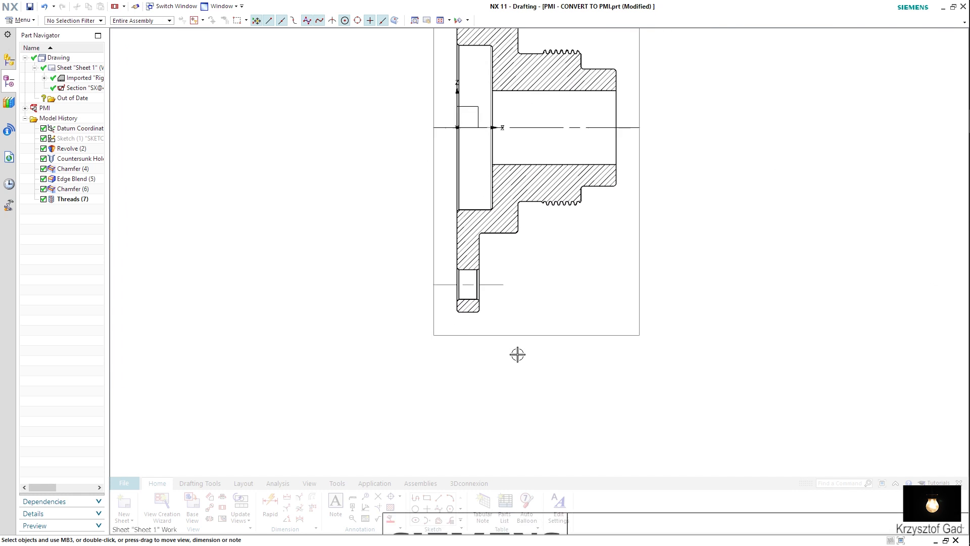
scroll(518, 353, "up", 1)
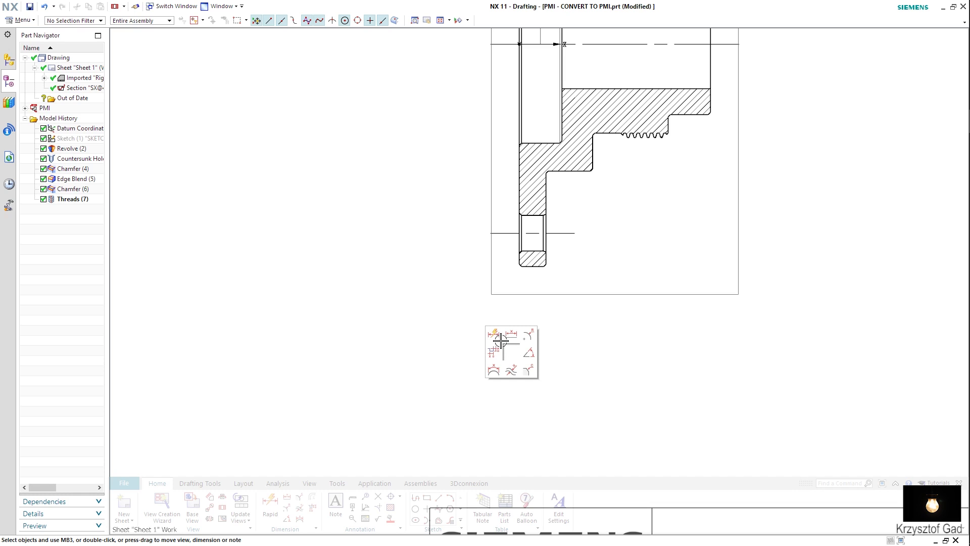
left_click(494, 334)
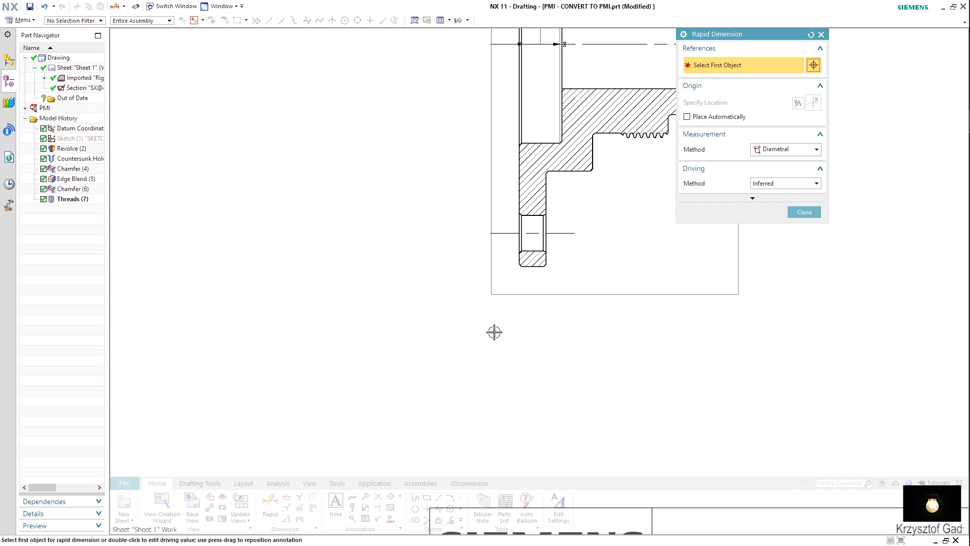
Step: Add a horizontal Limit 2 Lines dimension reading 6/5 (upper 0, lower -1) below the bore wall
left_click(786, 149)
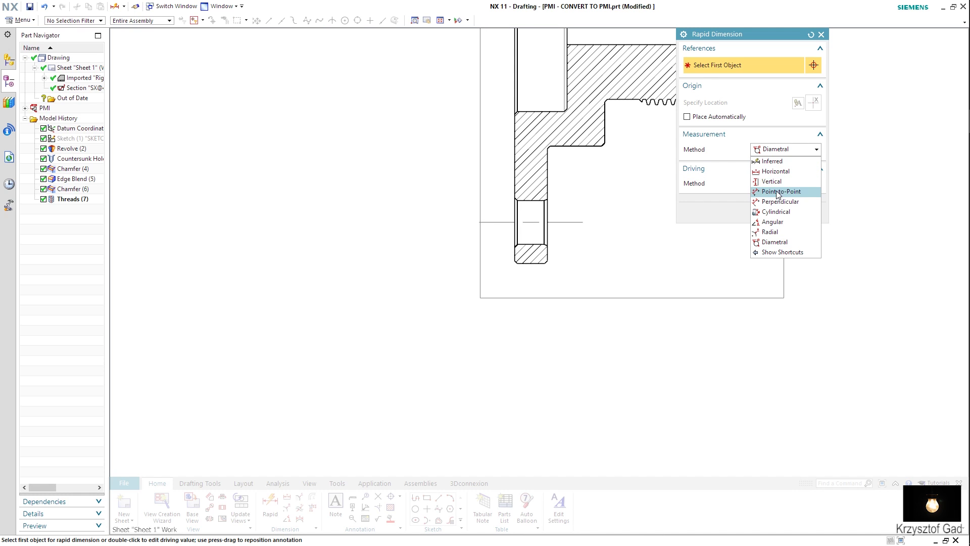
left_click(785, 172)
scroll(587, 240, "up", 2)
scroll(502, 256, "up", 1)
left_click(481, 264)
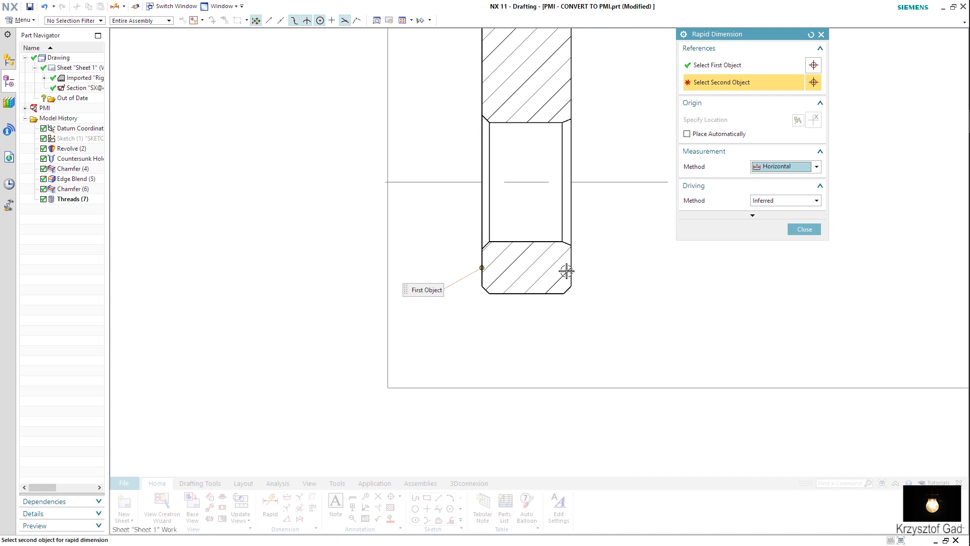
left_click(572, 268)
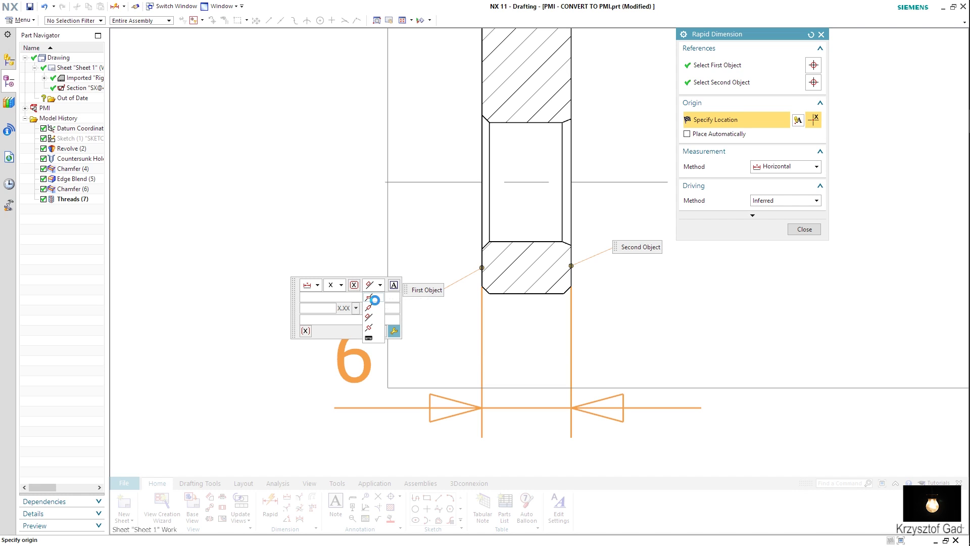
left_click(375, 300)
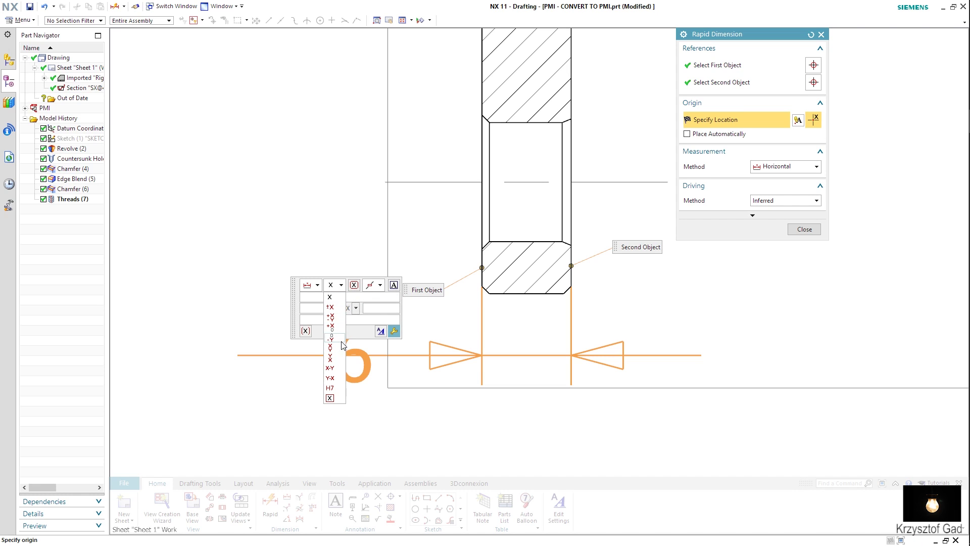
left_click(339, 350)
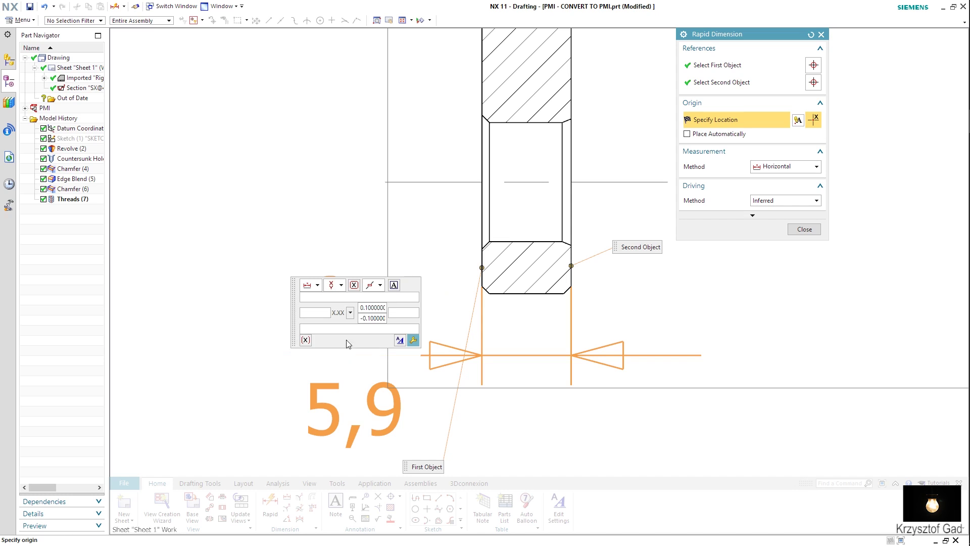
type("0")
left_click(380, 318)
type("-1")
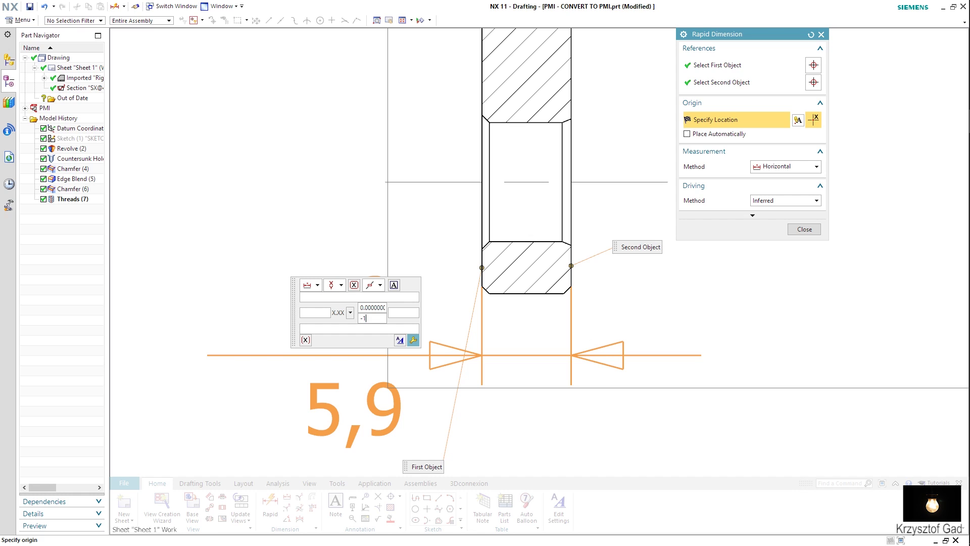
scroll(463, 321, "down", 2)
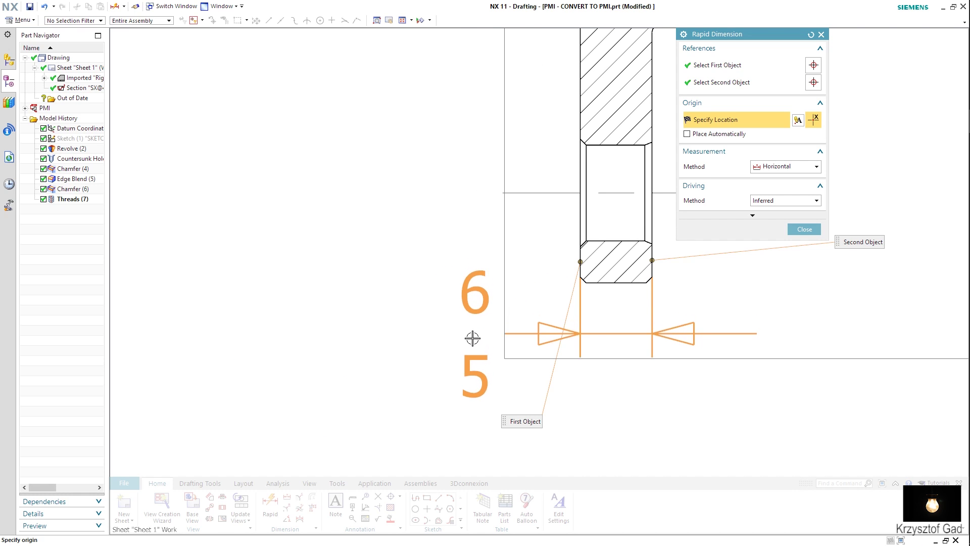
mouse_move(475, 338)
left_click(475, 363)
scroll(485, 303, "up", 2)
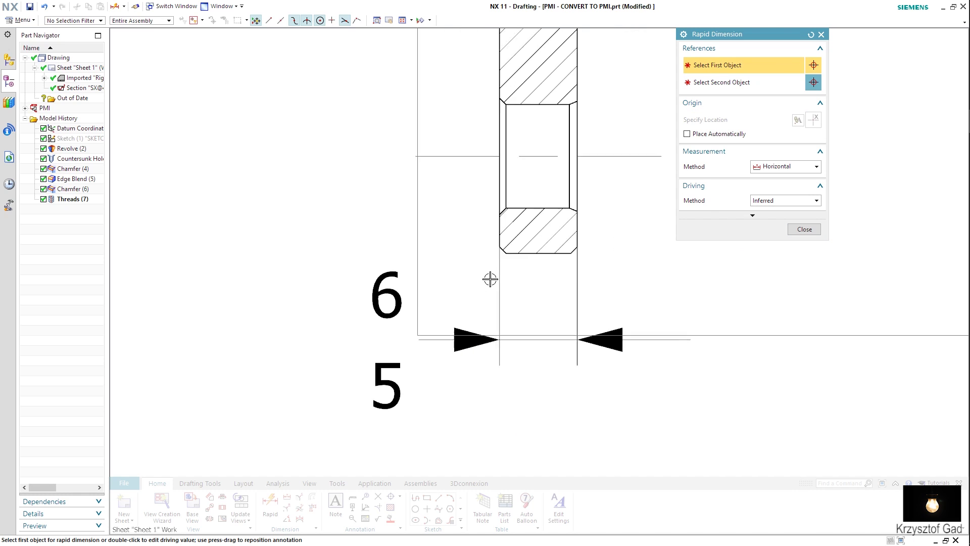
Step: Add a 16,6/16,4 horizontal limit dimension below the 6/5 one
scroll(488, 252, "up", 1)
left_click(487, 229)
scroll(488, 229, "down", 3)
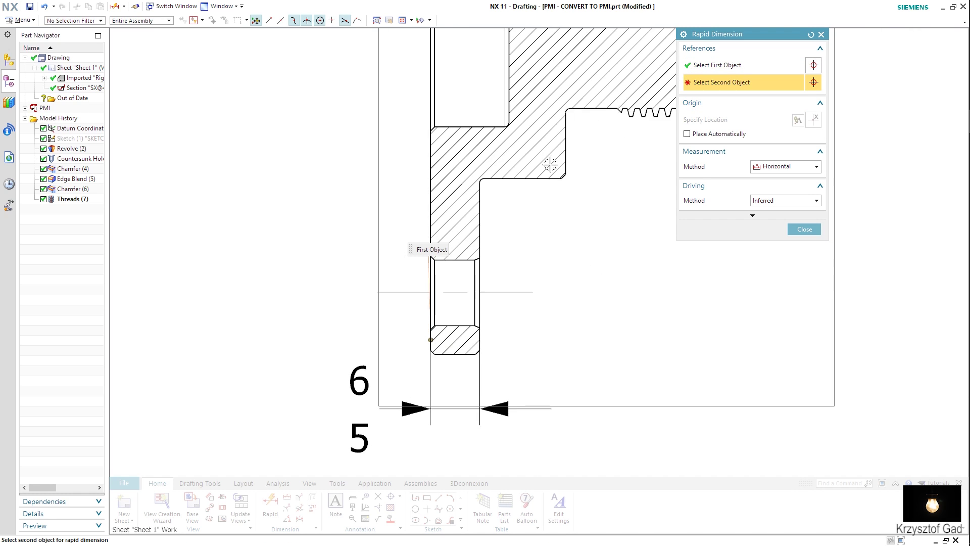
left_click(557, 163)
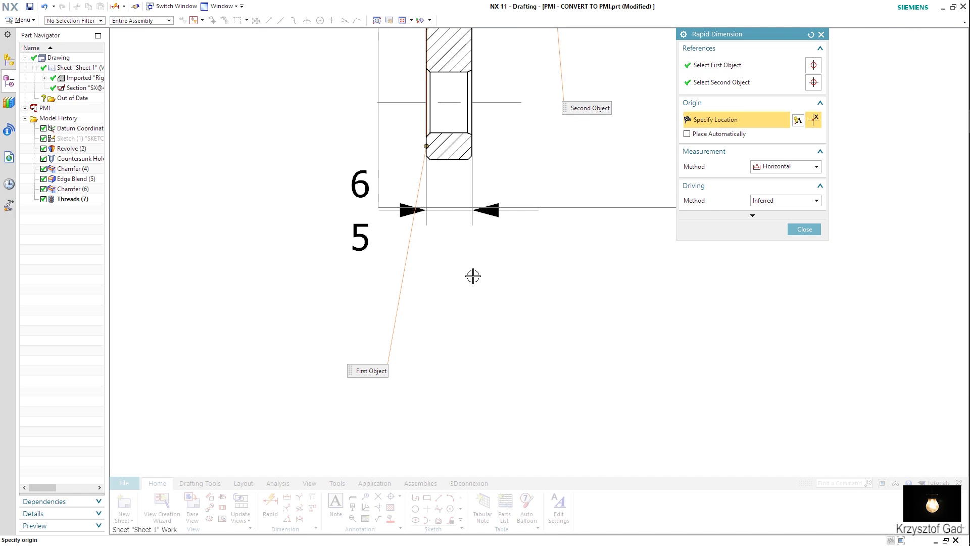
mouse_move(489, 318)
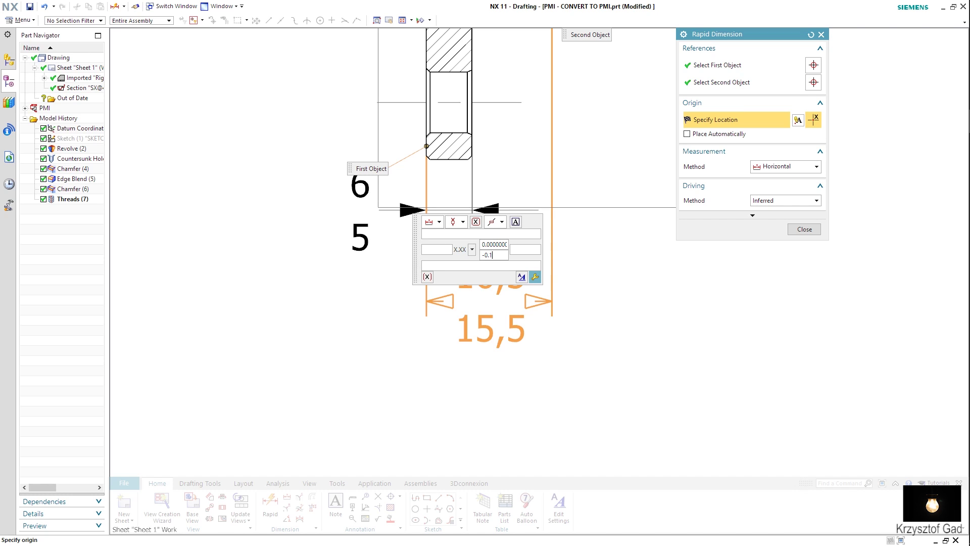
double_click(488, 255)
double_click(489, 245)
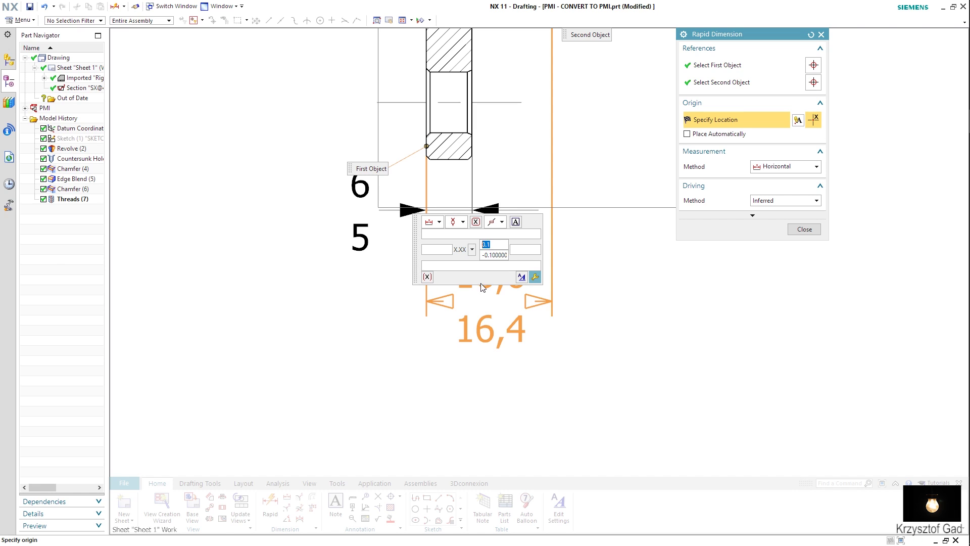
left_click(483, 301)
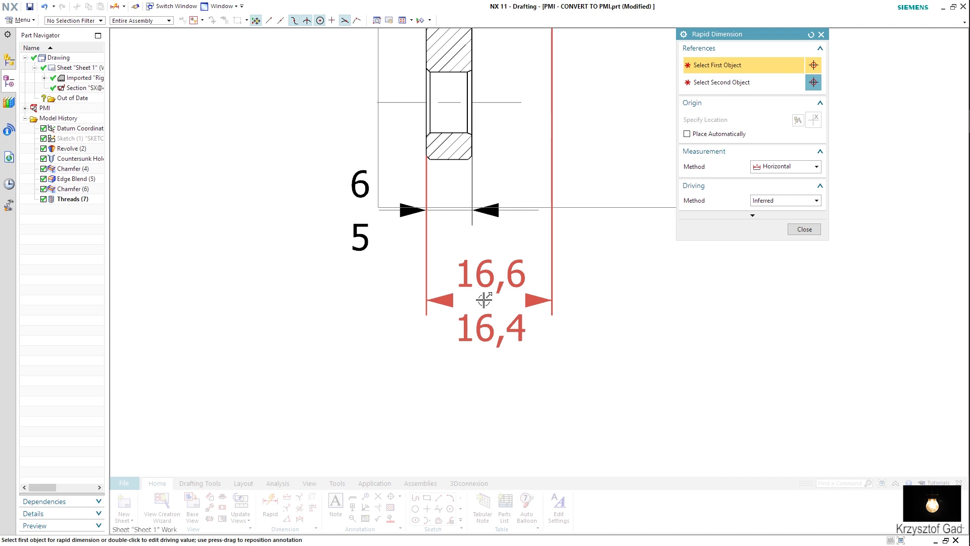
left_click(805, 230)
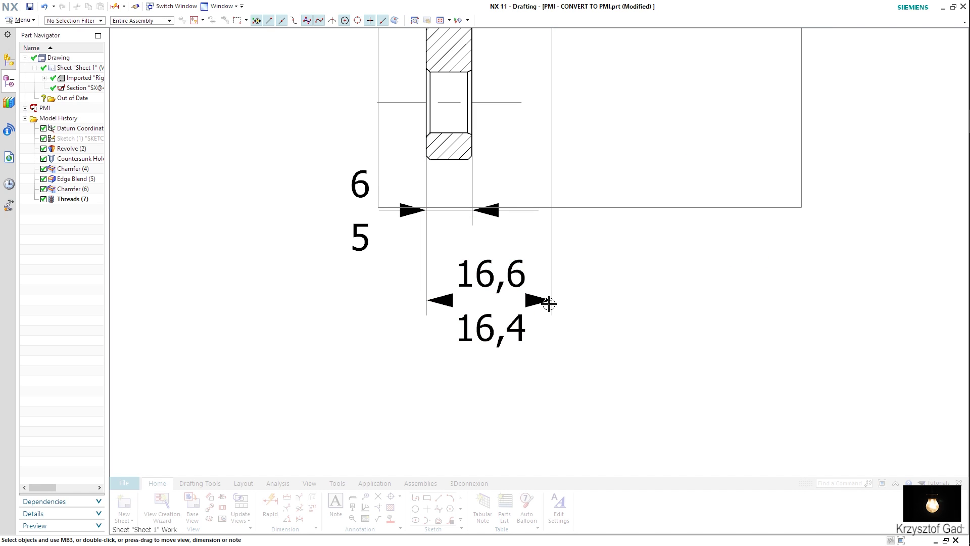
Step: Set the 16,6/16,4 dimension's arrows to Out, outside its extension lines
double_click(545, 302)
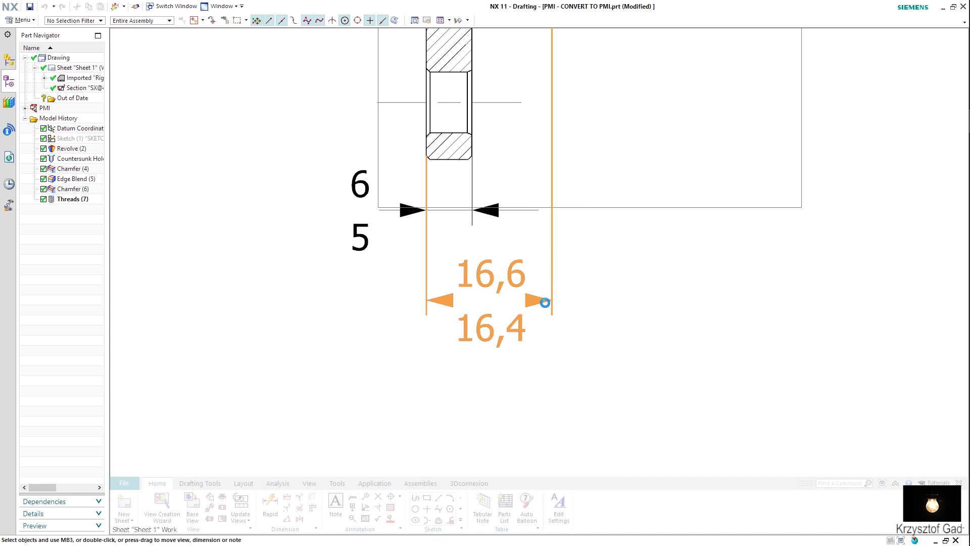
left_click(550, 300)
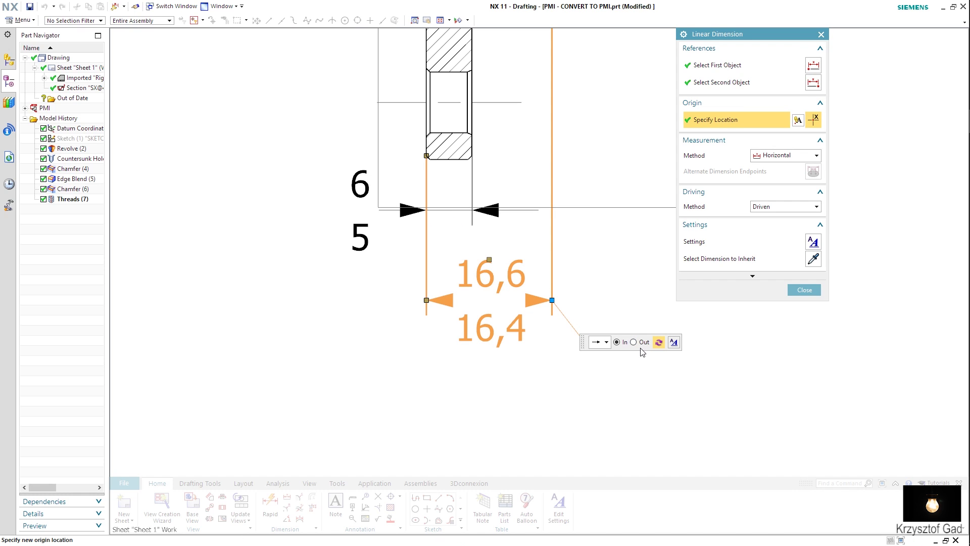
left_click(643, 343)
left_click(804, 289)
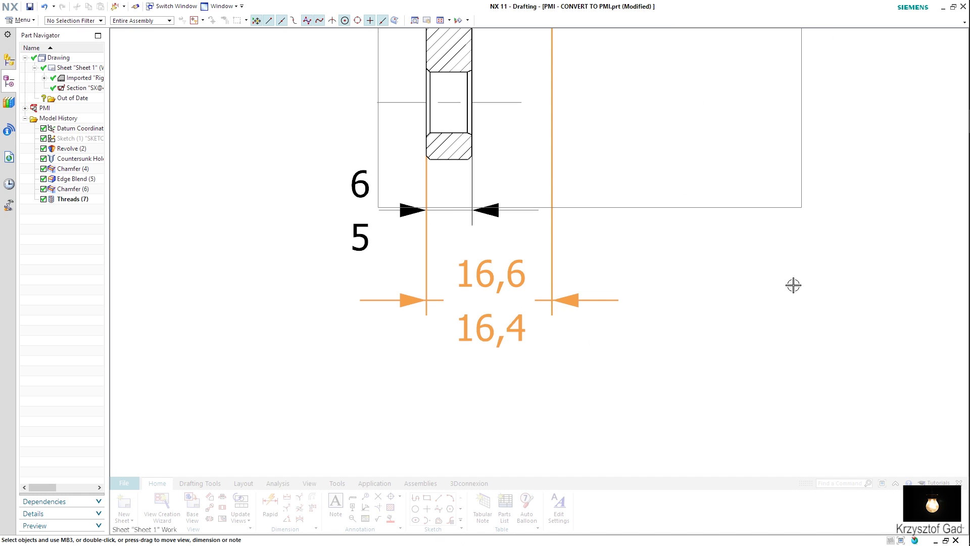
right_click(686, 271)
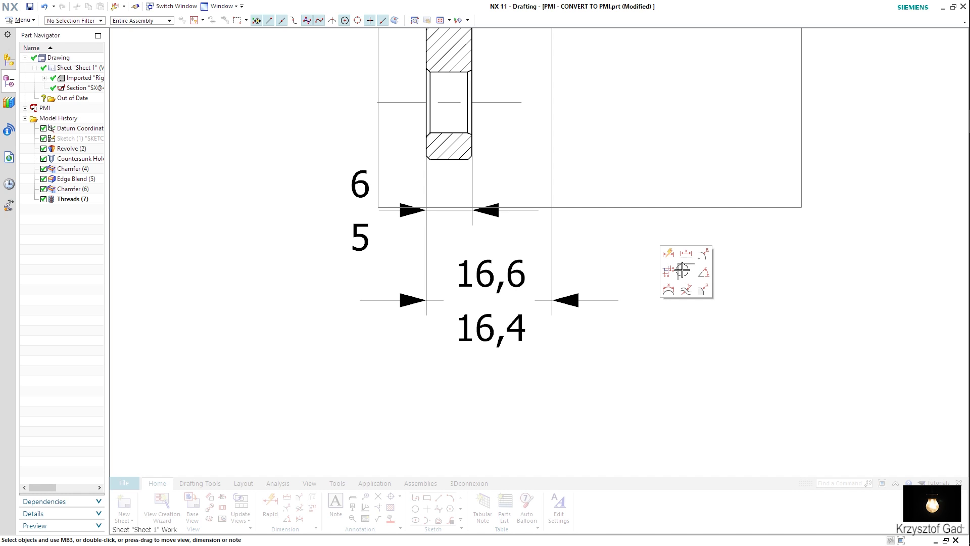
Step: Add a 9,6/9,4 two-line limit dimension across the thread step
left_click(668, 257)
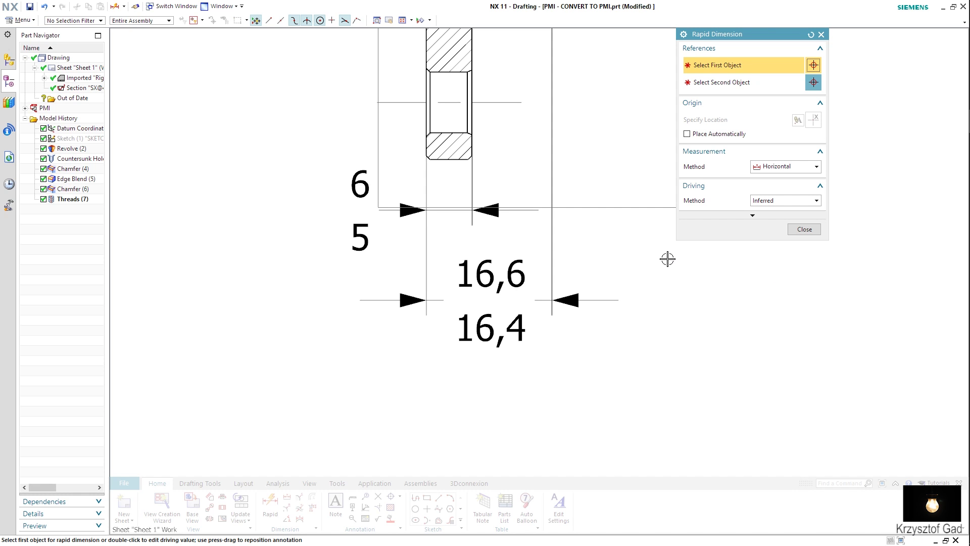
scroll(465, 151, "up", 1)
scroll(494, 180, "up", 2)
scroll(541, 219, "down", 2)
scroll(537, 213, "down", 1)
left_click(537, 213)
scroll(501, 251, "down", 1)
scroll(456, 252, "down", 1)
scroll(427, 232, "down", 1)
left_click(413, 232)
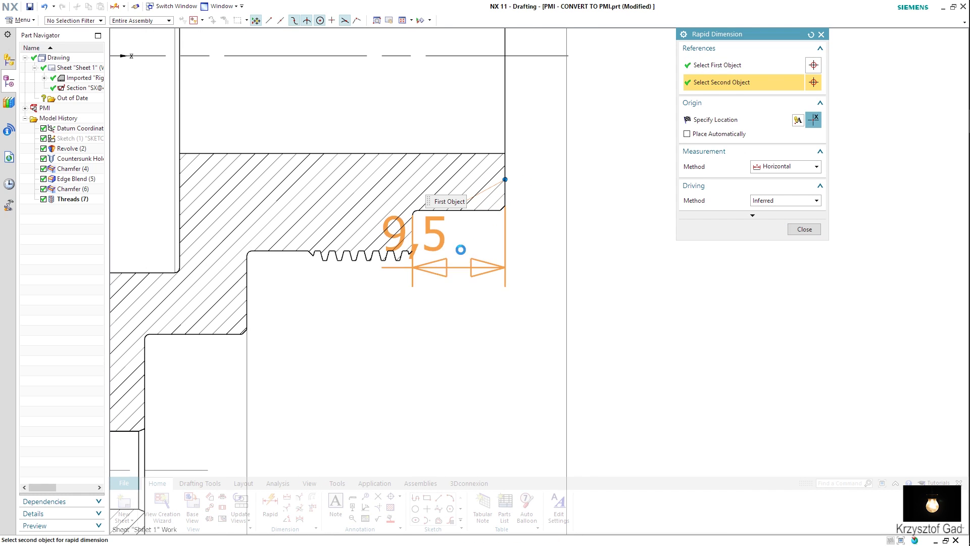
mouse_move(563, 221)
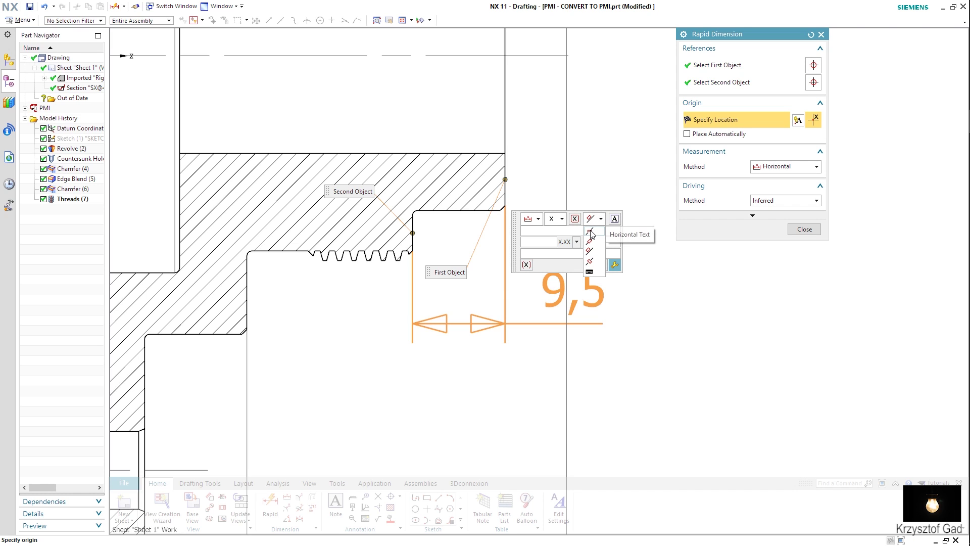
left_click(563, 221)
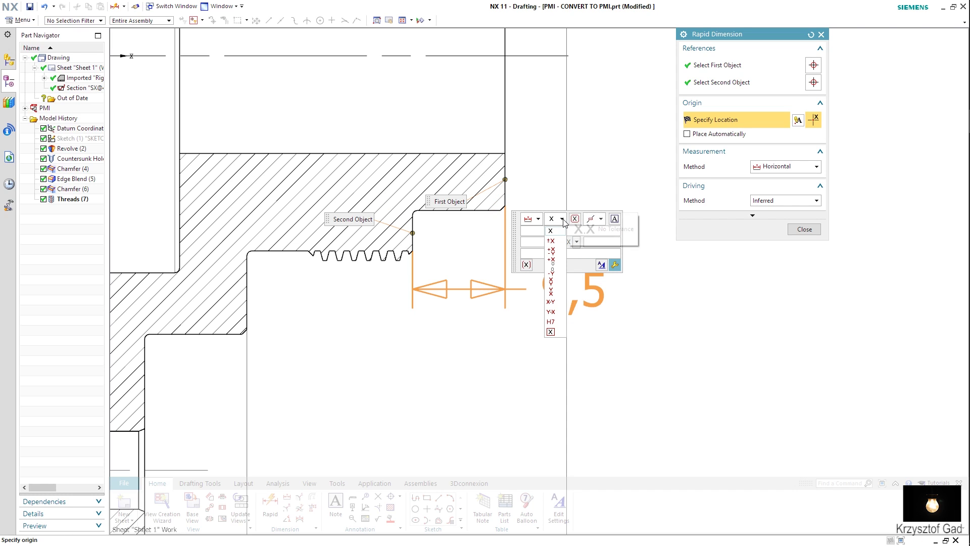
left_click(556, 282)
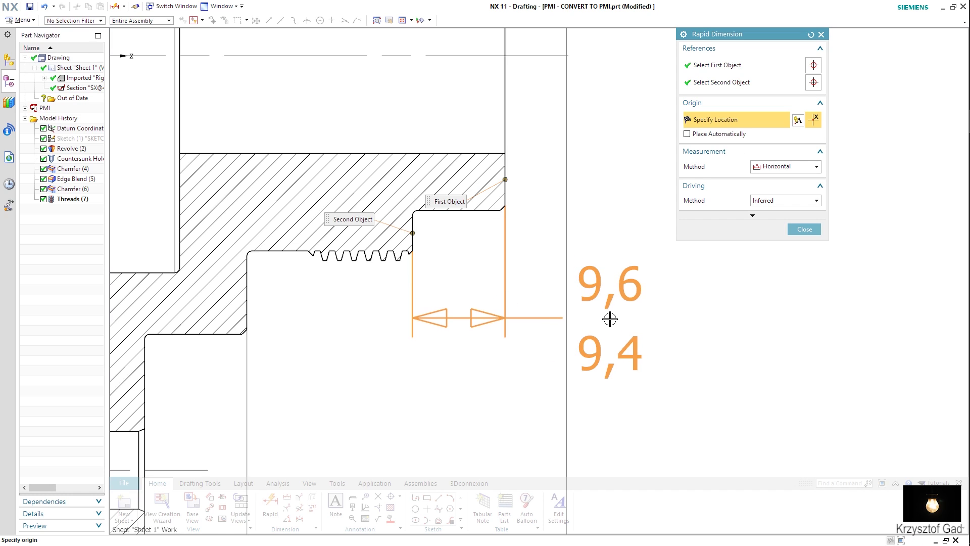
left_click(597, 313)
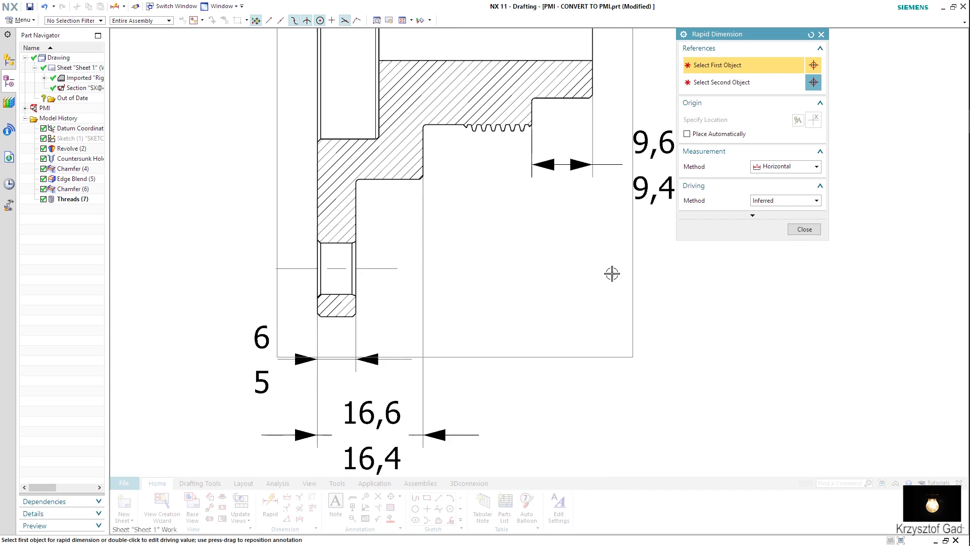
Step: Add a 43,1/42,9 limit dimension across the full section width below the others
left_click(581, 133)
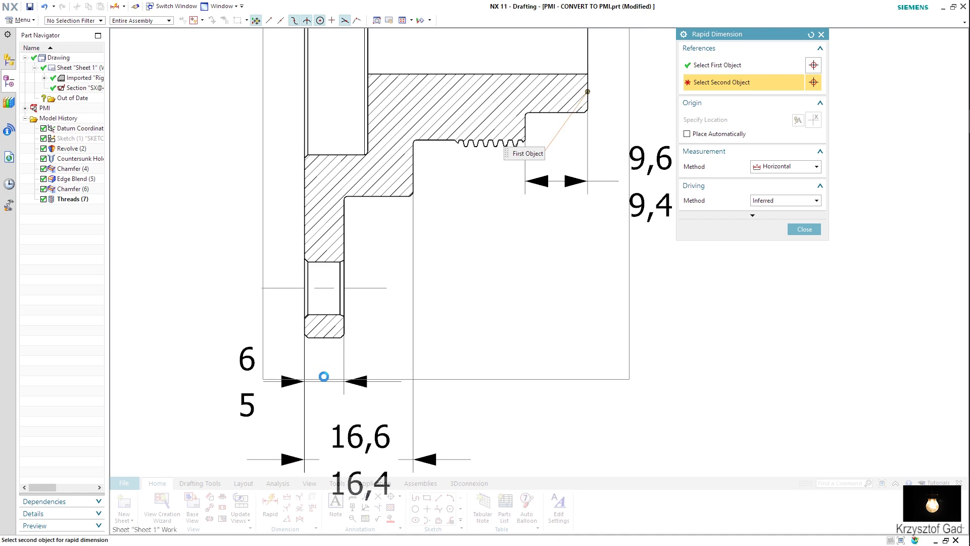
left_click(306, 307)
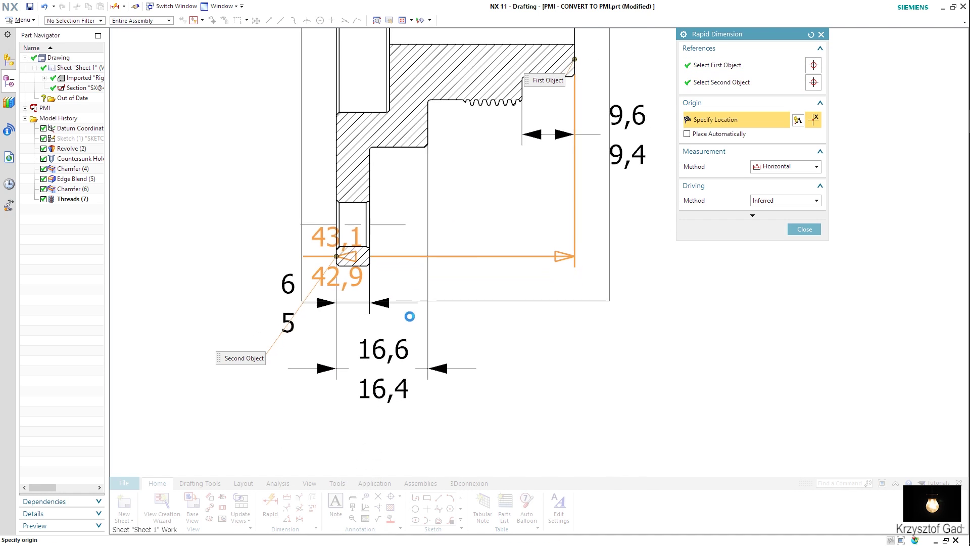
mouse_move(456, 361)
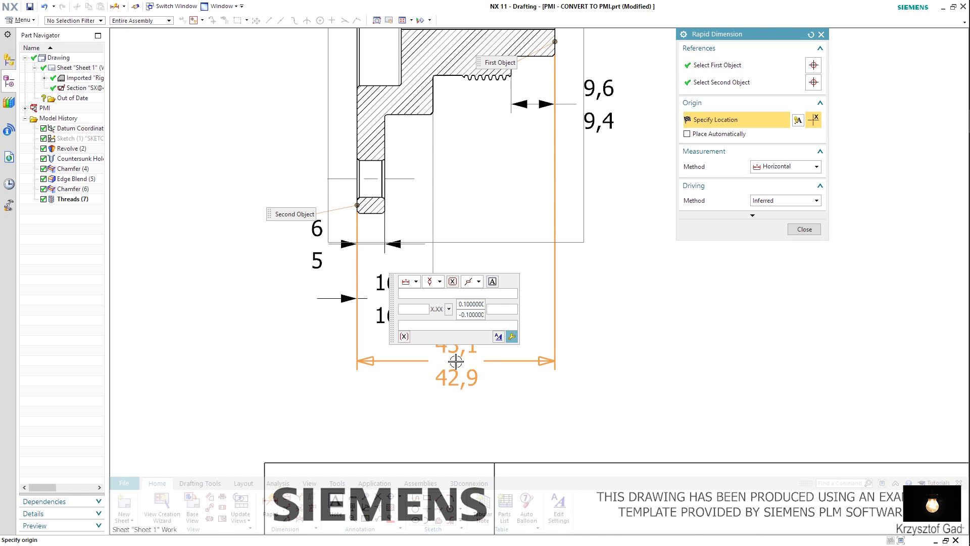
left_click(455, 361)
scroll(600, 332, "down", 2)
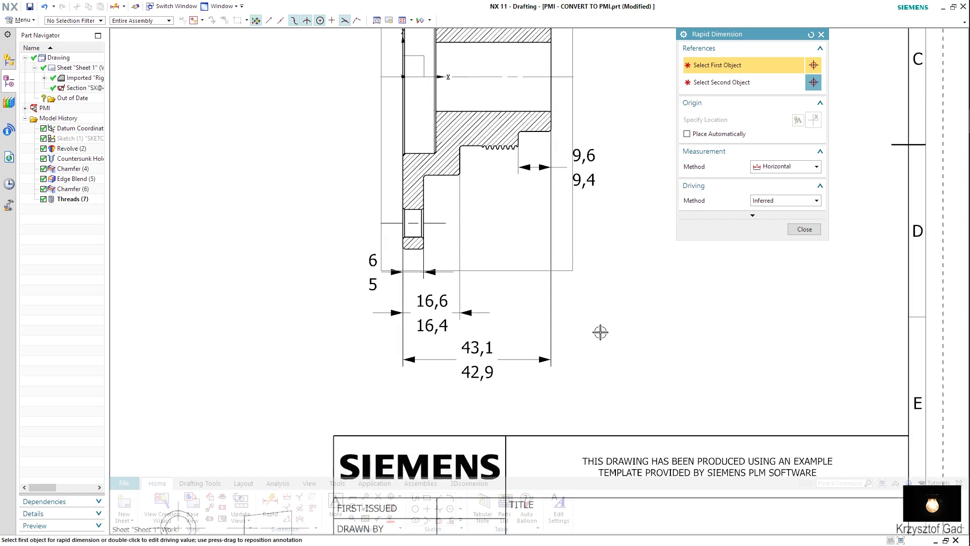
Step: Add a 9,7/9,5 limit dimension over the upper bore wall, above the part
scroll(600, 332, "up", 2)
scroll(579, 325, "up", 2)
scroll(525, 256, "up", 2)
left_click(448, 267)
scroll(477, 291, "down", 1)
scroll(506, 334, "up", 1)
scroll(506, 334, "down", 1)
left_click(499, 353)
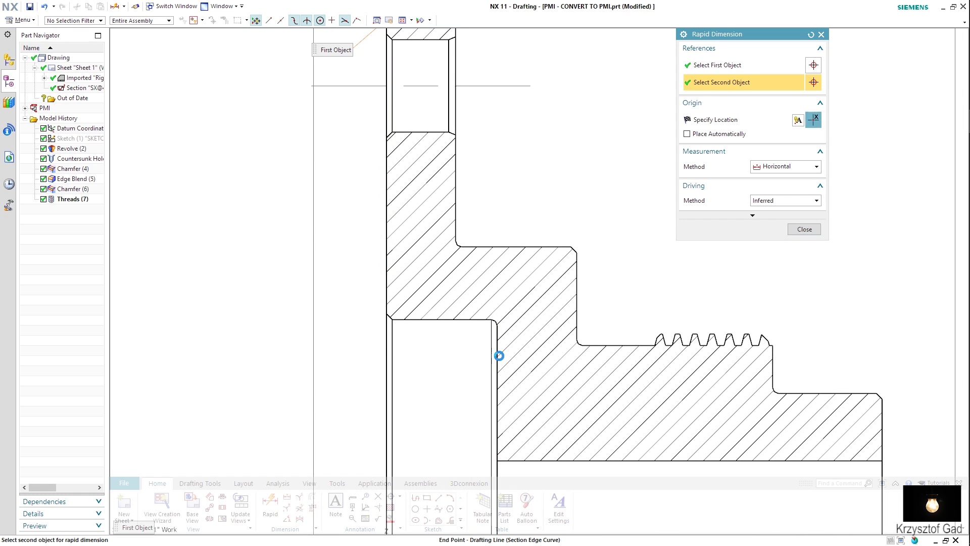
scroll(504, 287, "down", 2)
mouse_move(486, 249)
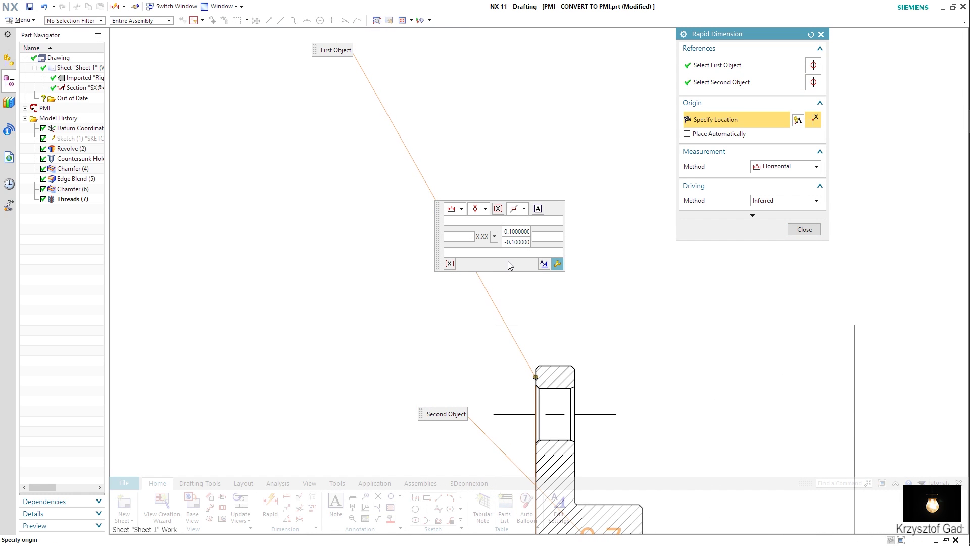
scroll(556, 172, "down", 1)
scroll(455, 221, "up", 1)
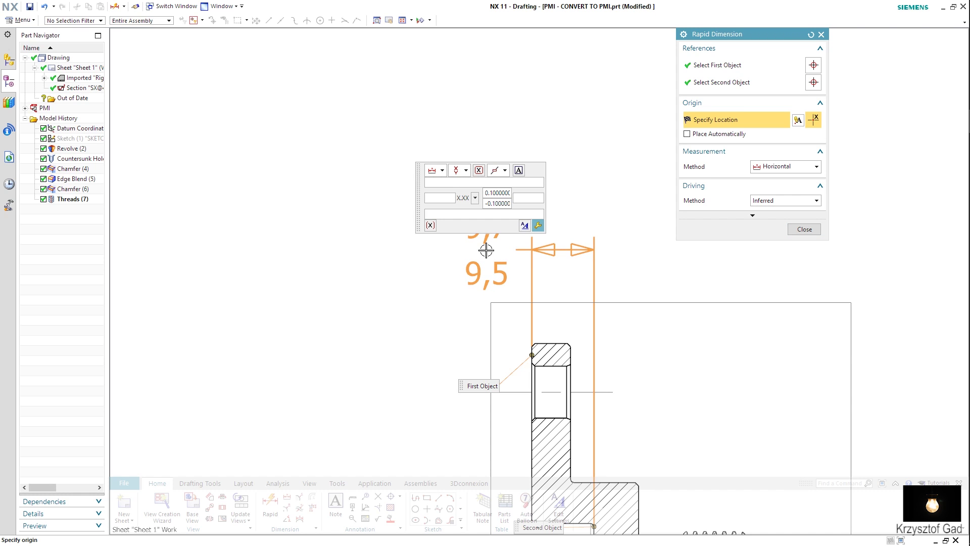
left_click(486, 250)
Step: Add a 6,9/6,7 limit dimension from the step to the thread, above the part
scroll(520, 259, "up", 1)
scroll(503, 269, "up", 2)
scroll(392, 309, "up", 2)
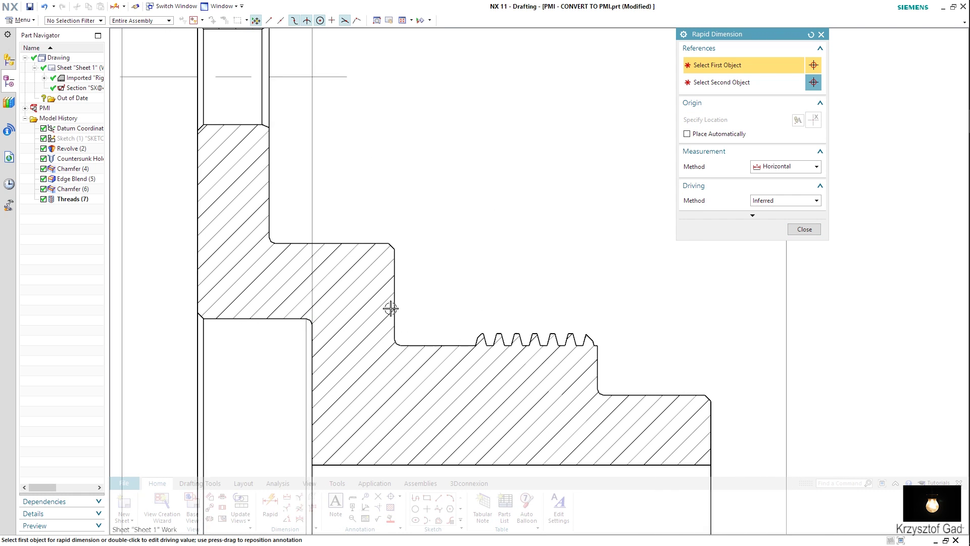
left_click(395, 304)
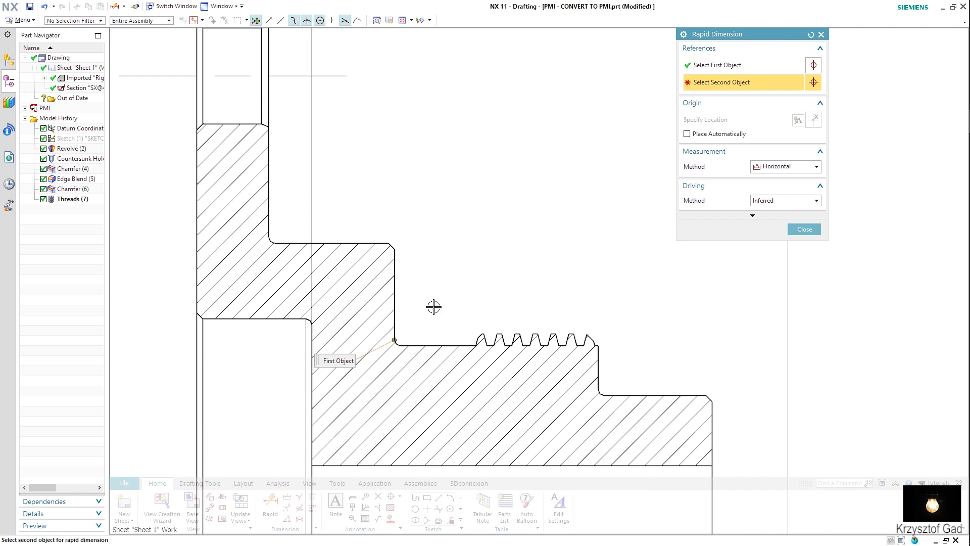
left_click(467, 345)
scroll(465, 260, "down", 1)
scroll(470, 258, "down", 1)
scroll(509, 249, "down", 1)
scroll(498, 253, "up", 1)
scroll(493, 256, "down", 1)
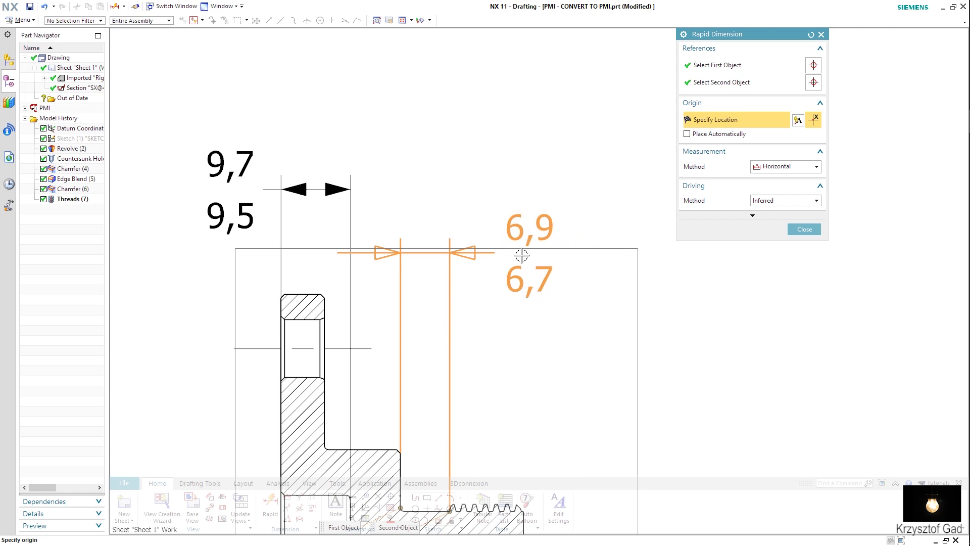
left_click(540, 258)
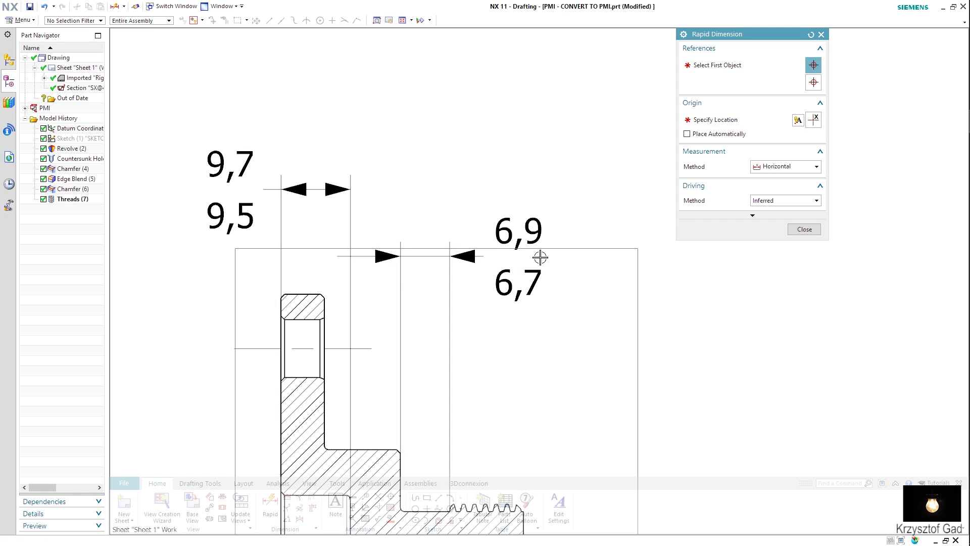
scroll(372, 275, "up", 2)
scroll(395, 258, "up", 1)
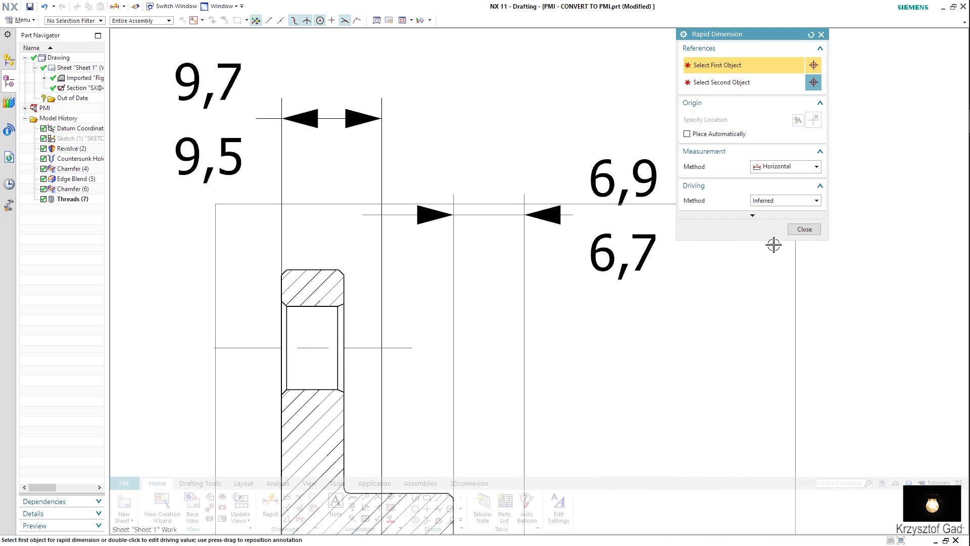
left_click(805, 229)
scroll(426, 268, "down", 2)
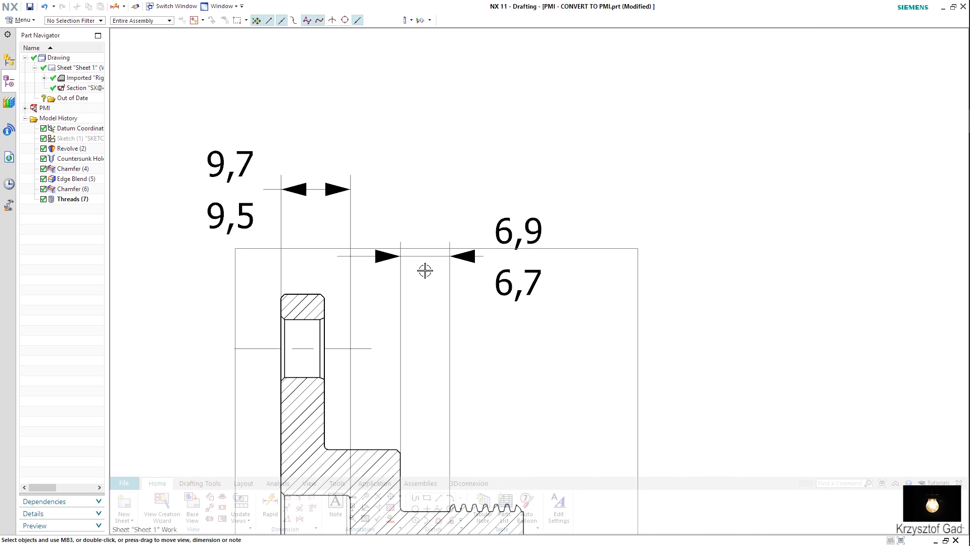
Step: Turn on Create Breaks for the 9,7/9,5 dimension's extension lines (break size 6.3500)
left_click(345, 271)
left_click(367, 254)
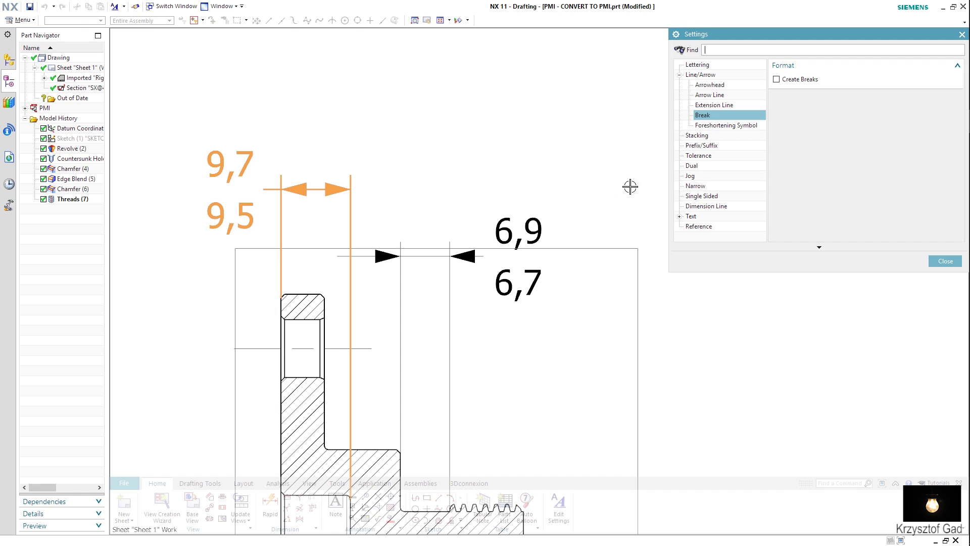
left_click(792, 80)
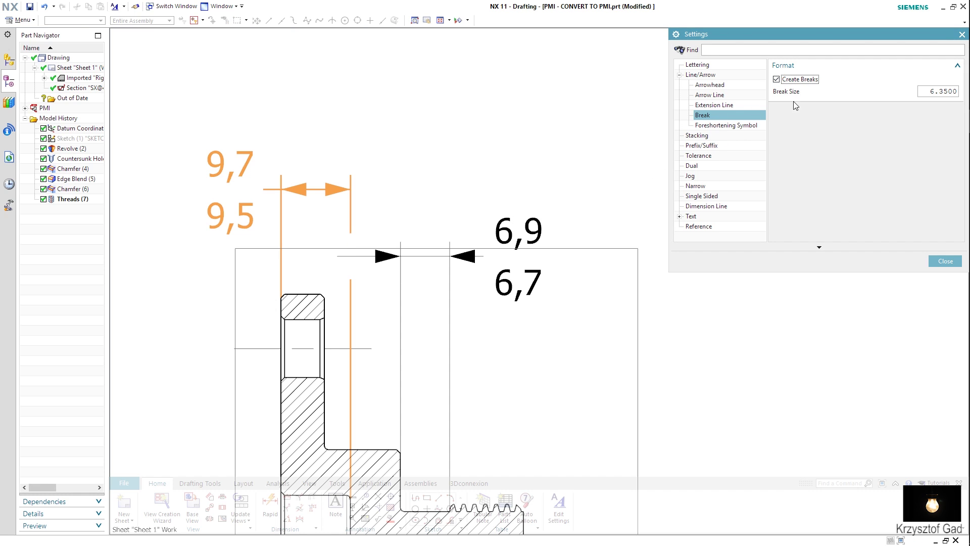
left_click(945, 262)
scroll(683, 314, "down", 3)
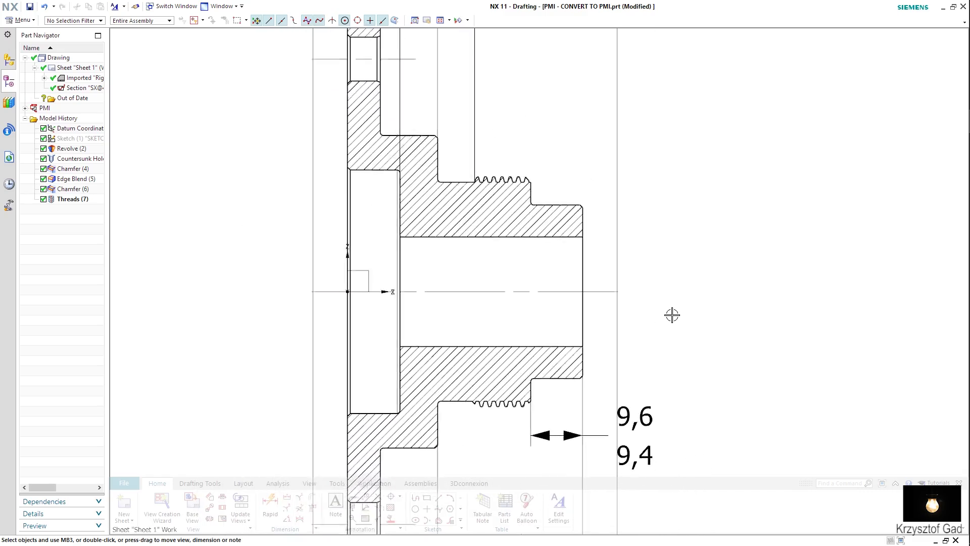
scroll(672, 315, "up", 3)
scroll(672, 315, "down", 1)
scroll(672, 315, "down", 1)
scroll(672, 315, "down", 2)
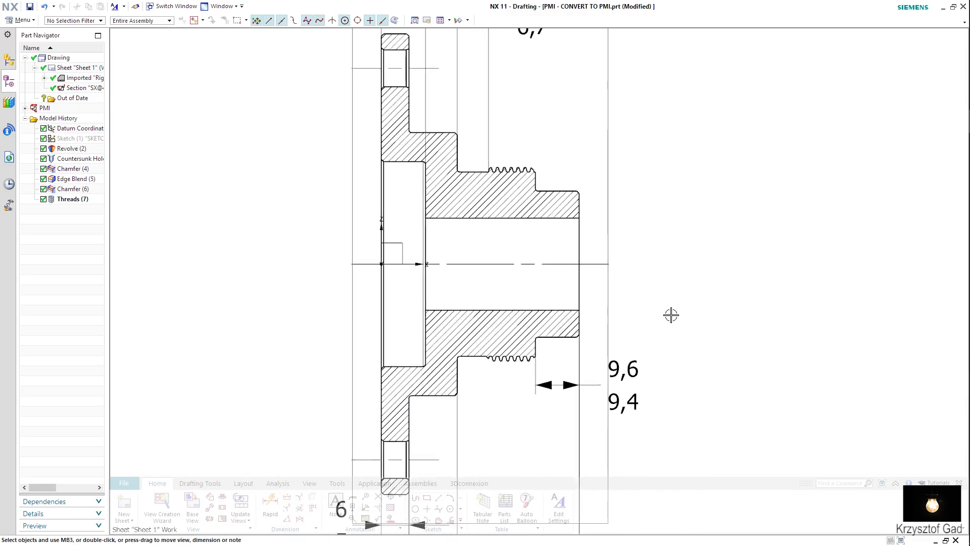
scroll(636, 309, "up", 1)
scroll(637, 309, "up", 1)
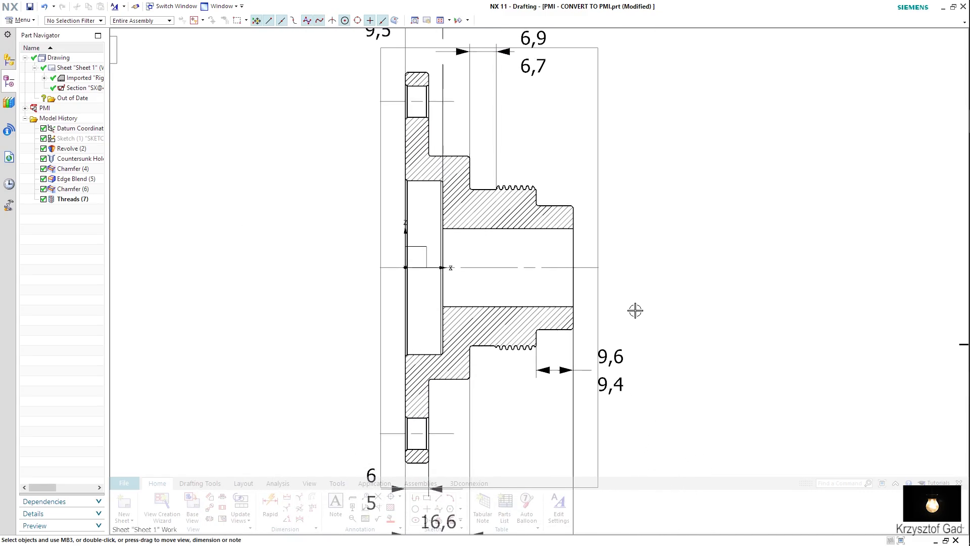
right_click(635, 310)
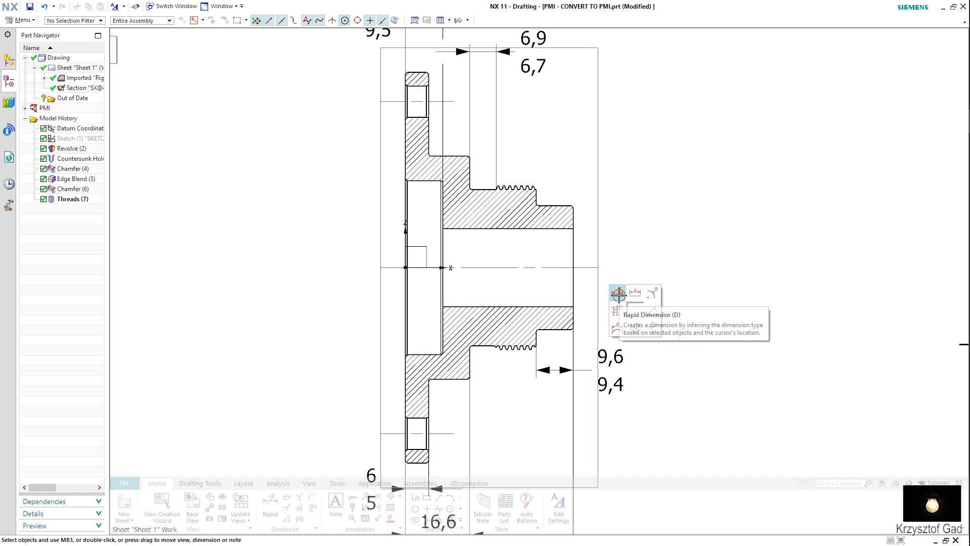
Step: Add a cylindrical Ø44,6/44,4 limit dimension with horizontal text across the recess, left of the part
left_click(618, 293)
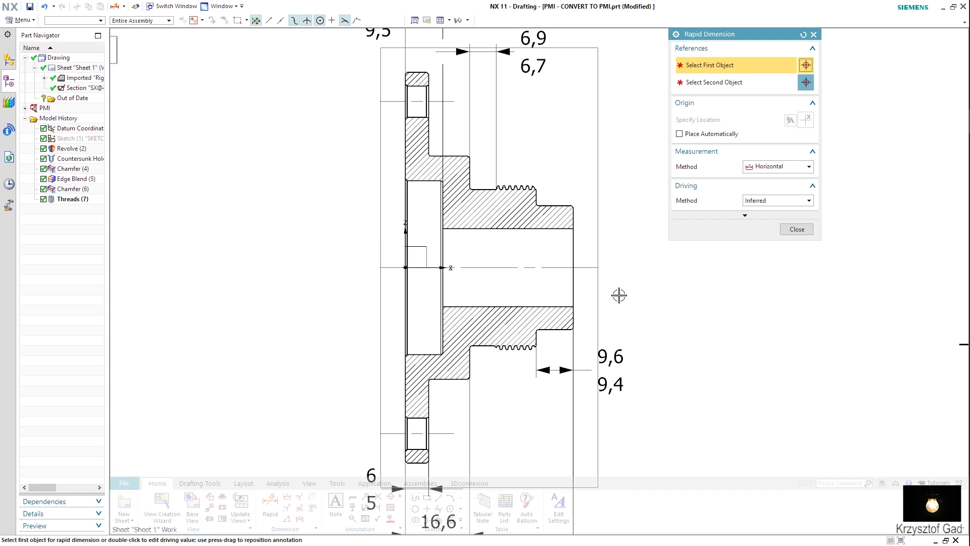
left_click(779, 166)
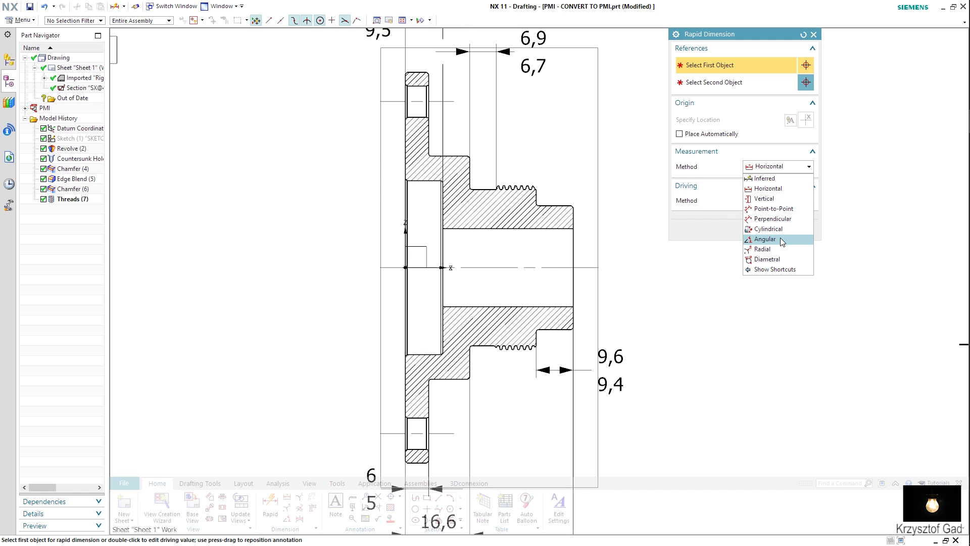
left_click(768, 228)
scroll(474, 365, "down", 1)
scroll(474, 365, "up", 1)
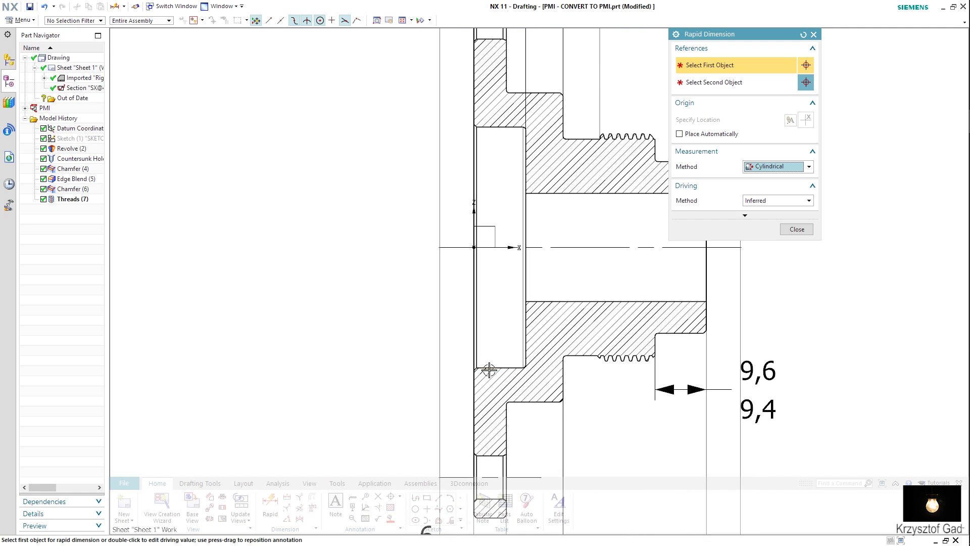
left_click(500, 367)
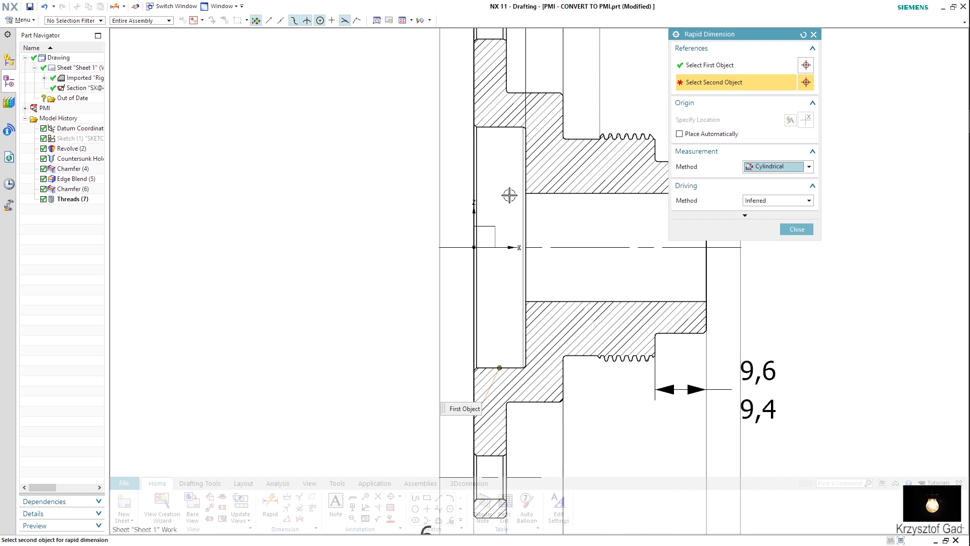
left_click(510, 127)
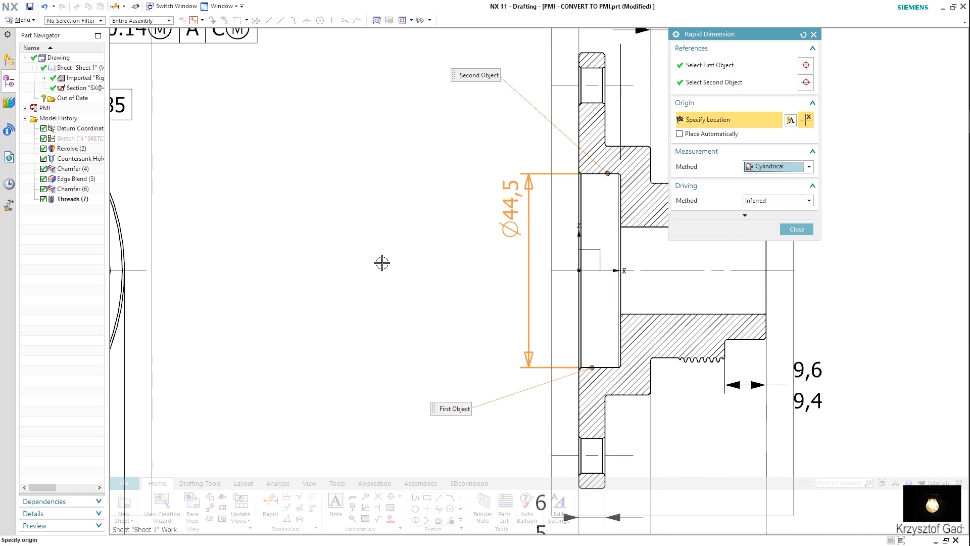
mouse_move(342, 260)
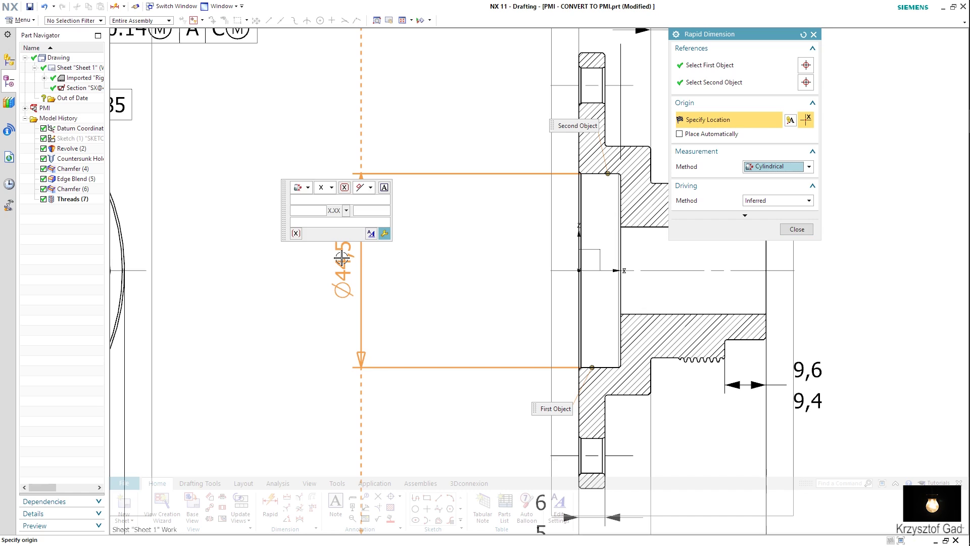
left_click(369, 189)
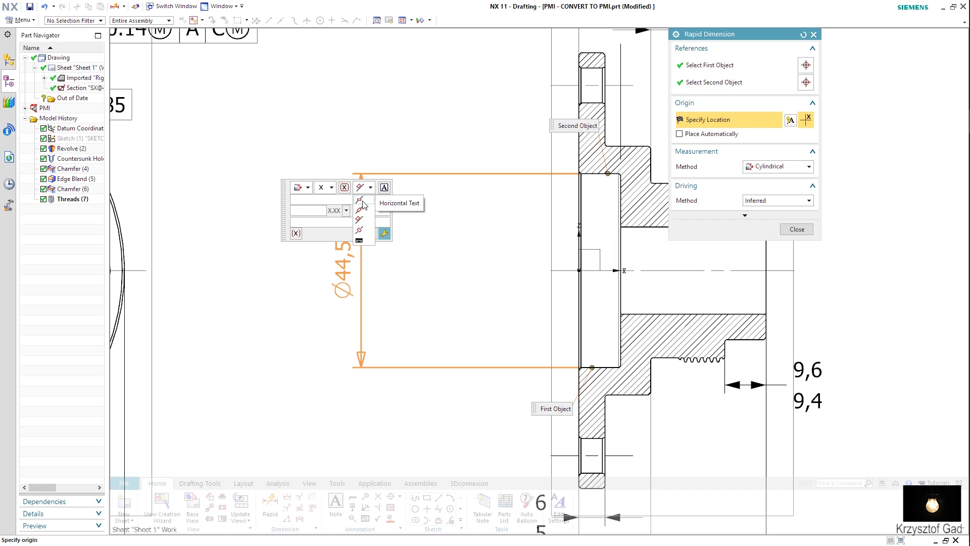
left_click(361, 204)
left_click(332, 187)
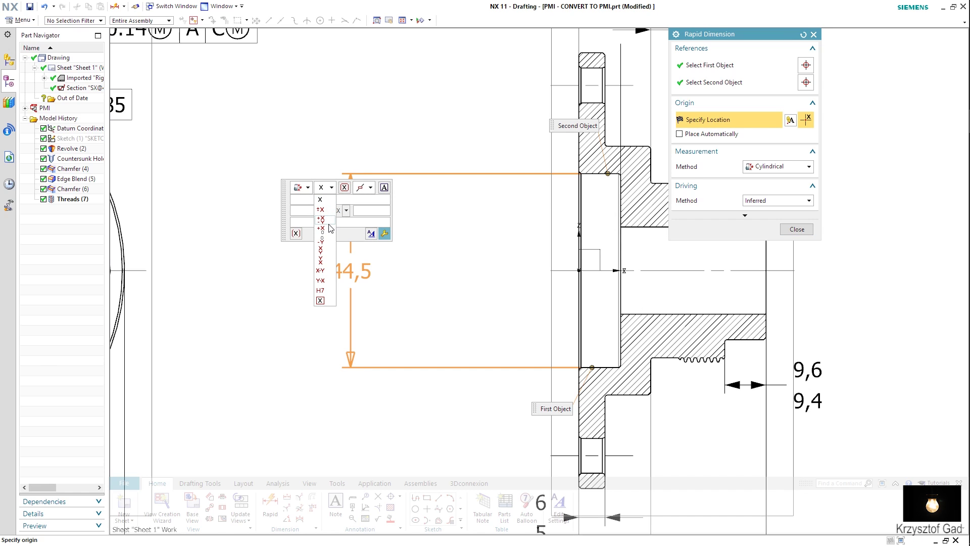
left_click(331, 255)
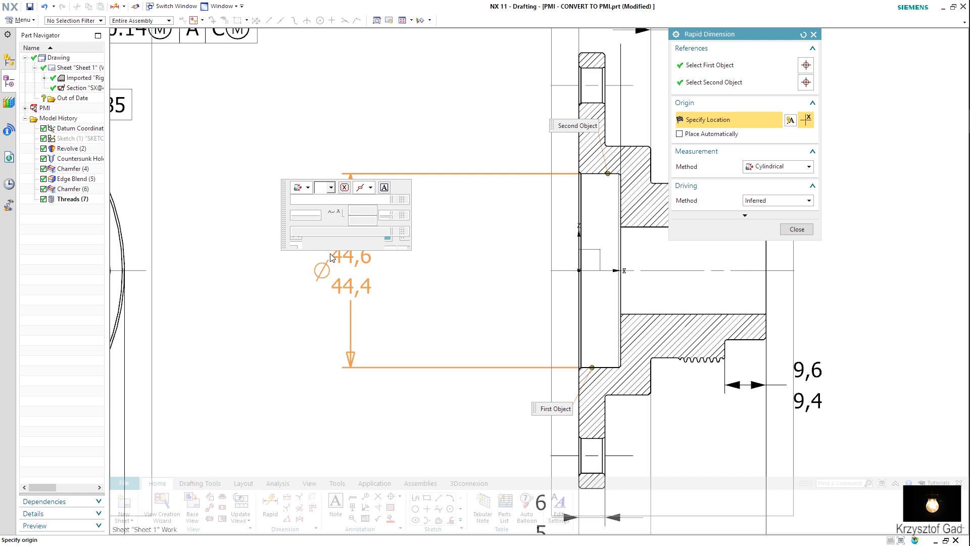
left_click(345, 264)
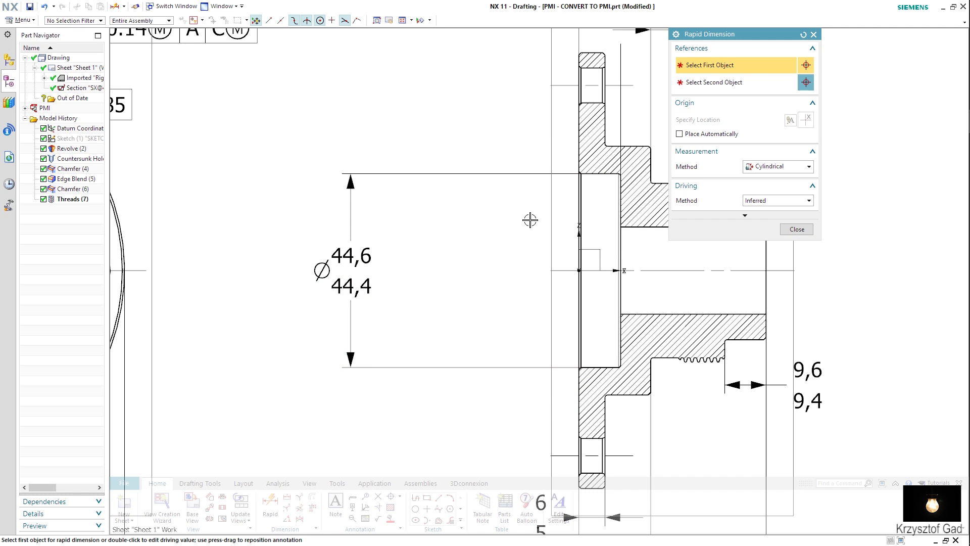
Step: Add the Ø40,1/39,15 limit dimension across the thread edges with two decimal places
middle_click_drag(635, 219, 563, 180, "shift")
left_click(563, 182)
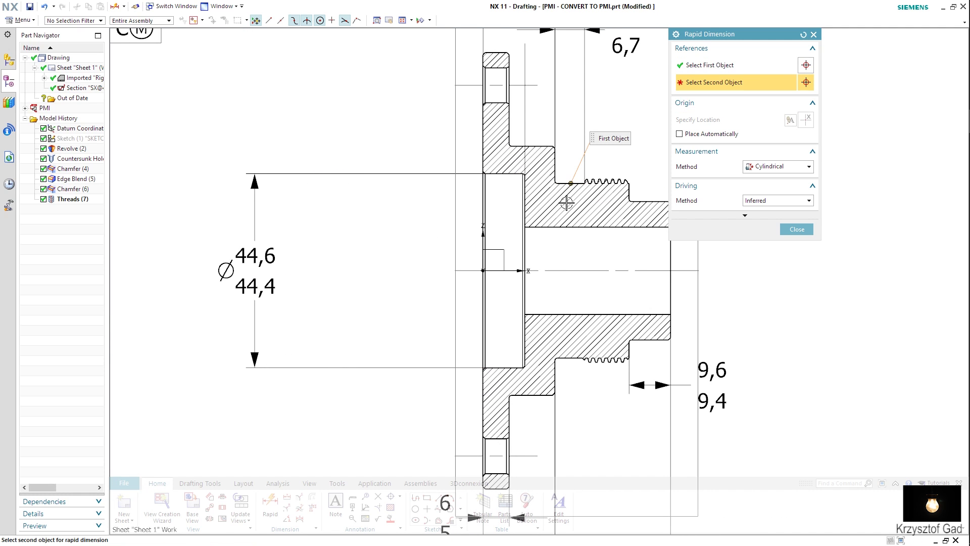
left_click(567, 358)
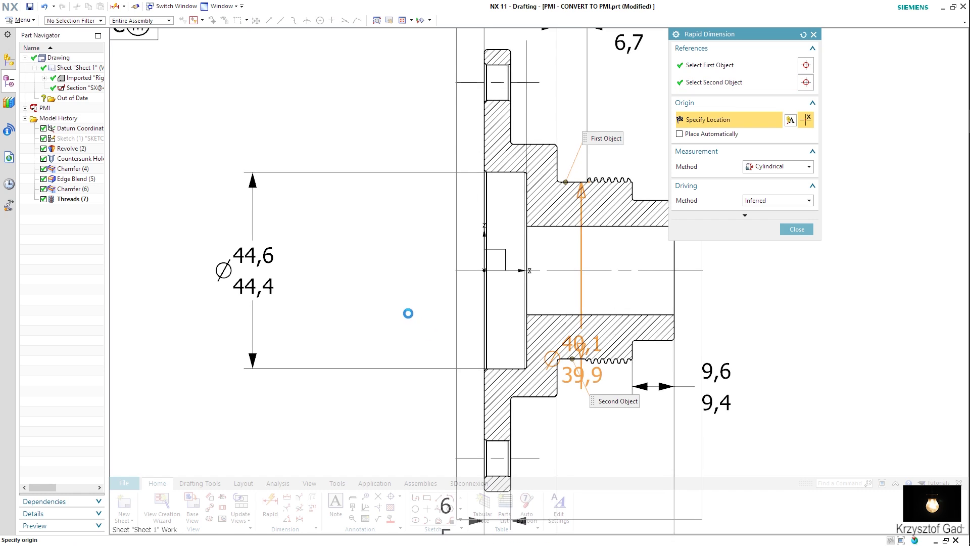
scroll(353, 281, "up", 3)
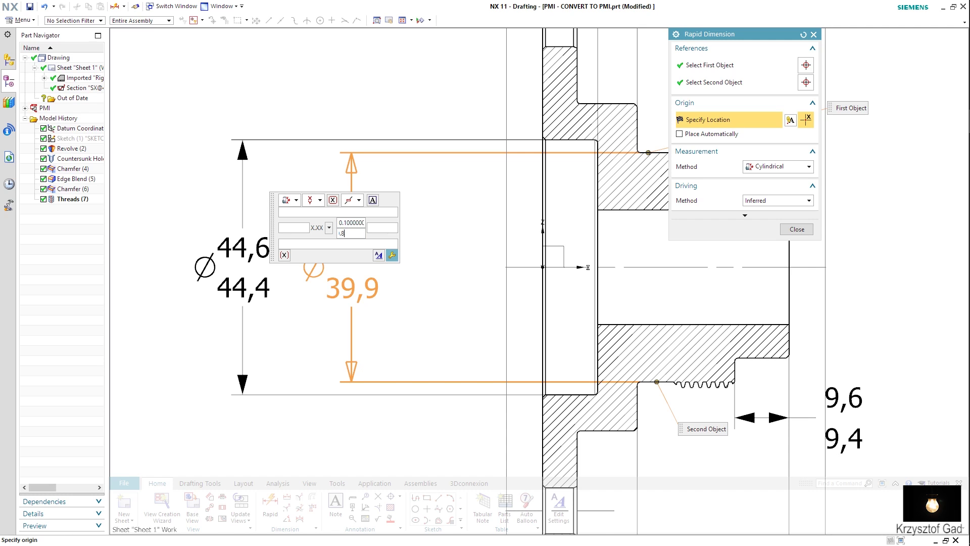
left_click(329, 228)
left_click(343, 267)
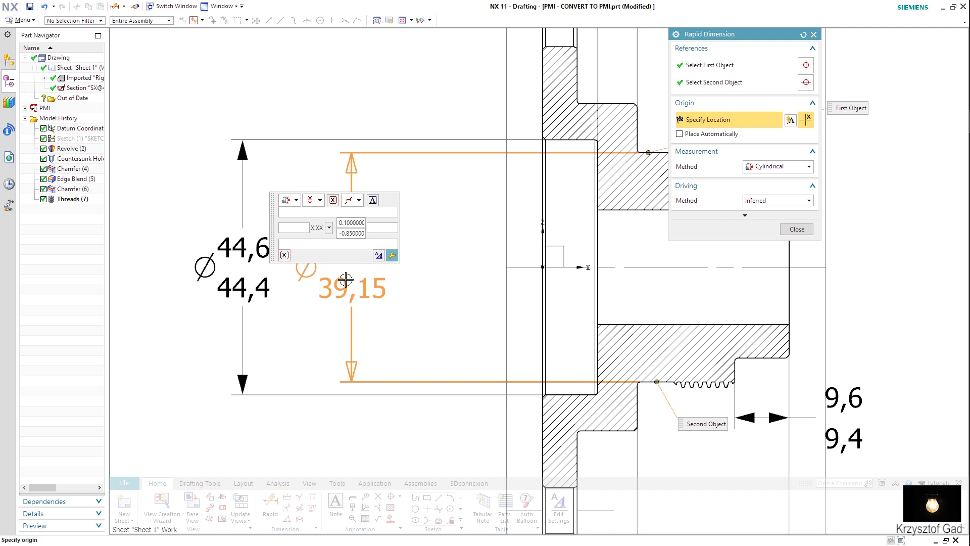
left_click(344, 279)
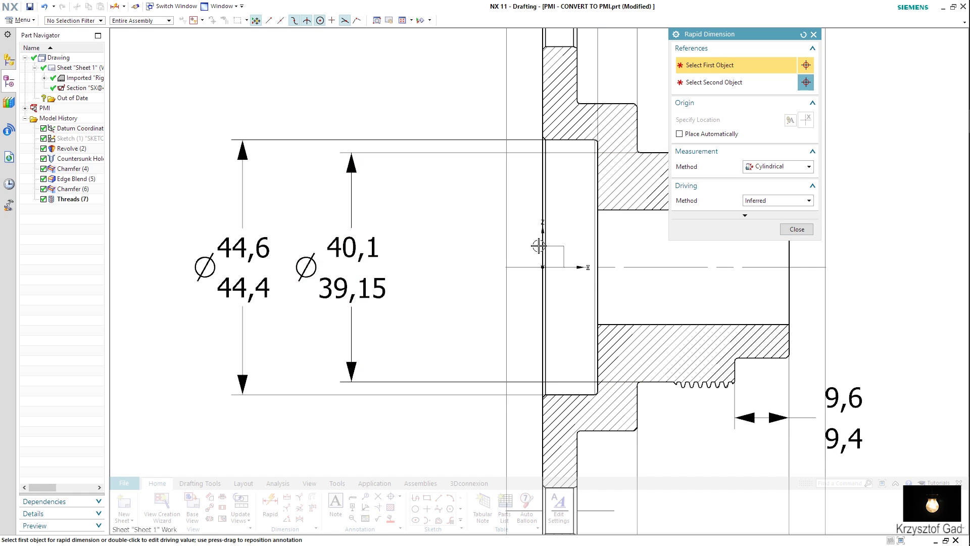
scroll(555, 242, "down", 3)
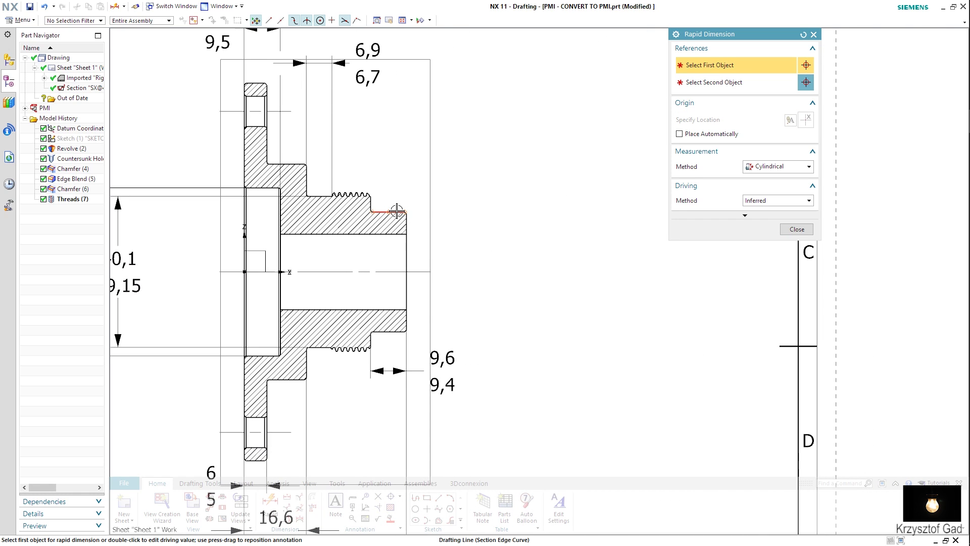
Step: Dimension the shaft end as a one-line Ø31,6 - 31,8 limit with lower tolerance -0.1
left_click(396, 212)
left_click(394, 333)
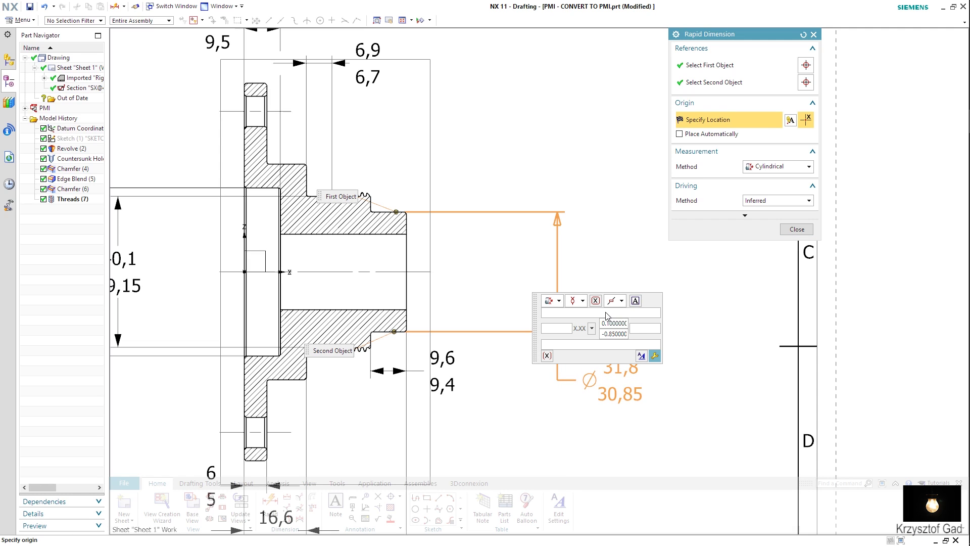
left_click(582, 300)
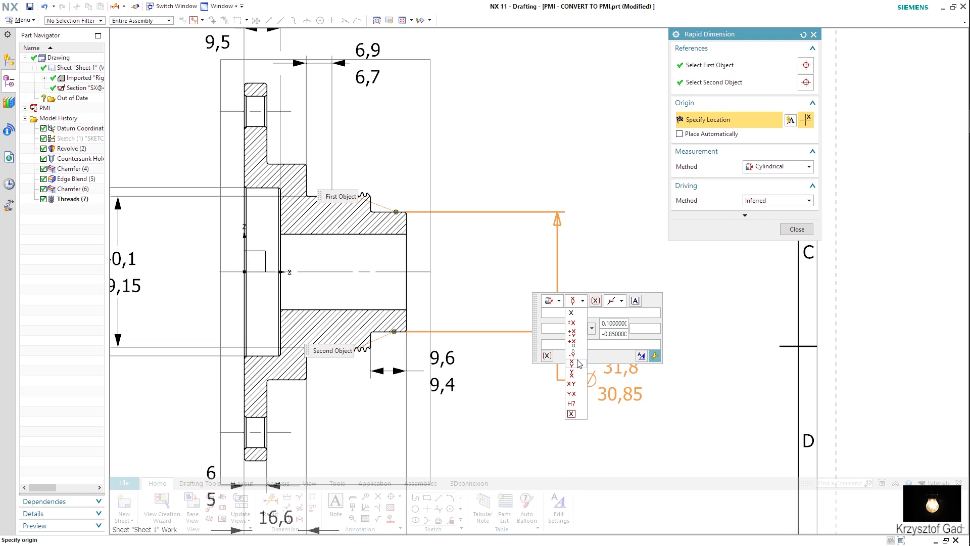
left_click(579, 387)
left_click(627, 337)
type("-0.1")
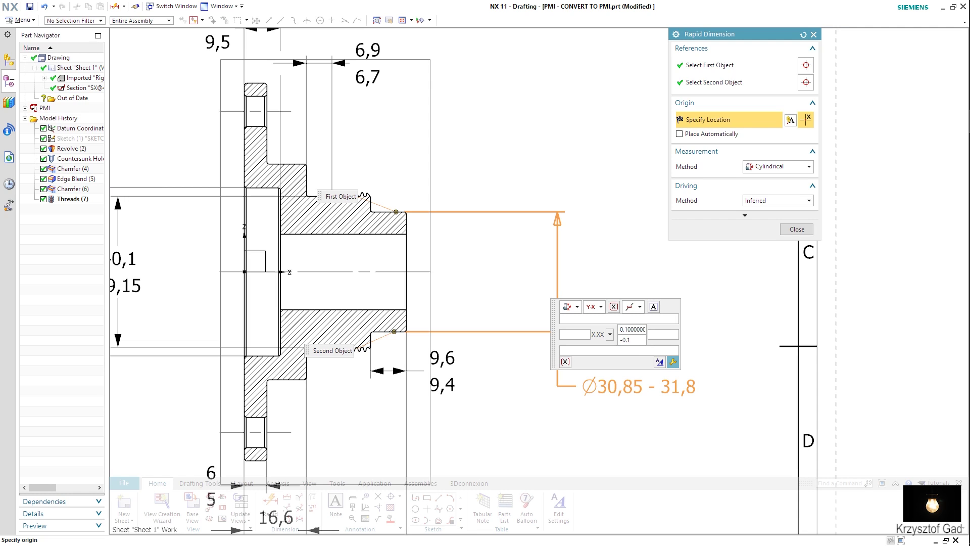
key("Tab")
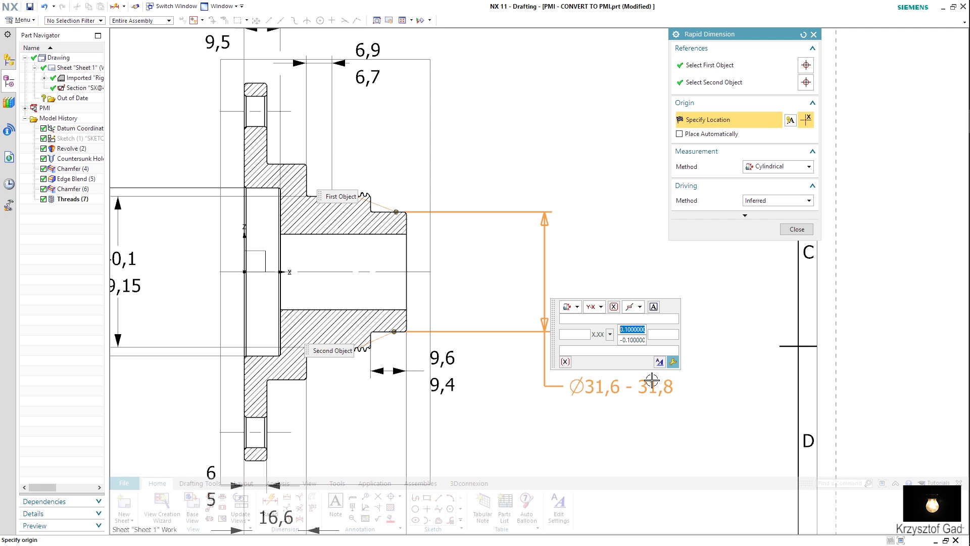
left_click(665, 389)
scroll(643, 232, "up", 2)
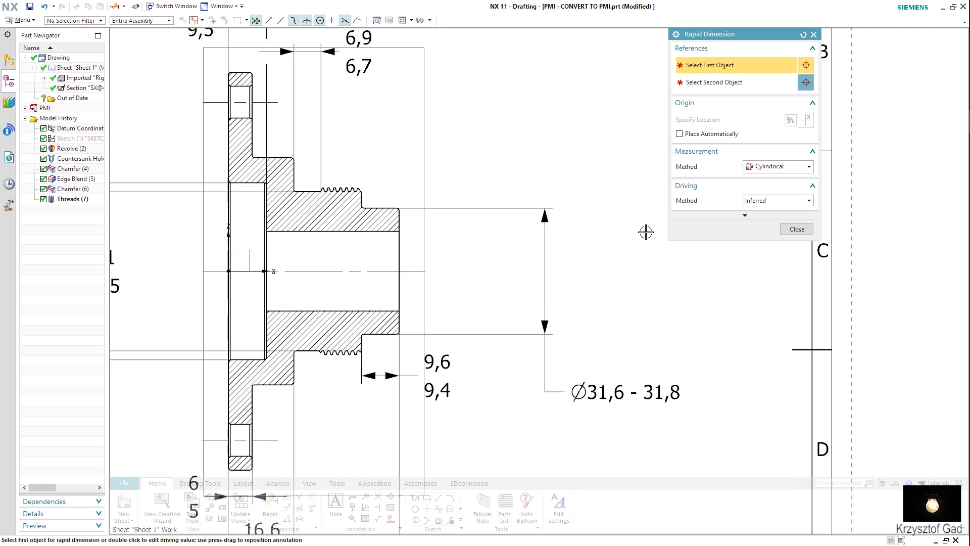
left_click(362, 223)
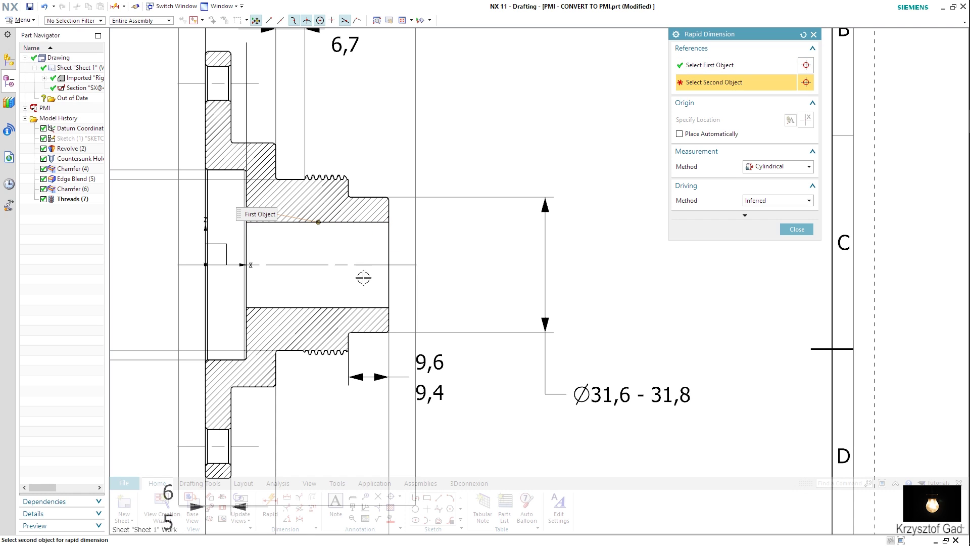
Step: Dimension the bore as Ø20 - 20,1 using tolerances 0 and 0.1 in Limit 1 Line (Y-X) style
left_click(364, 307)
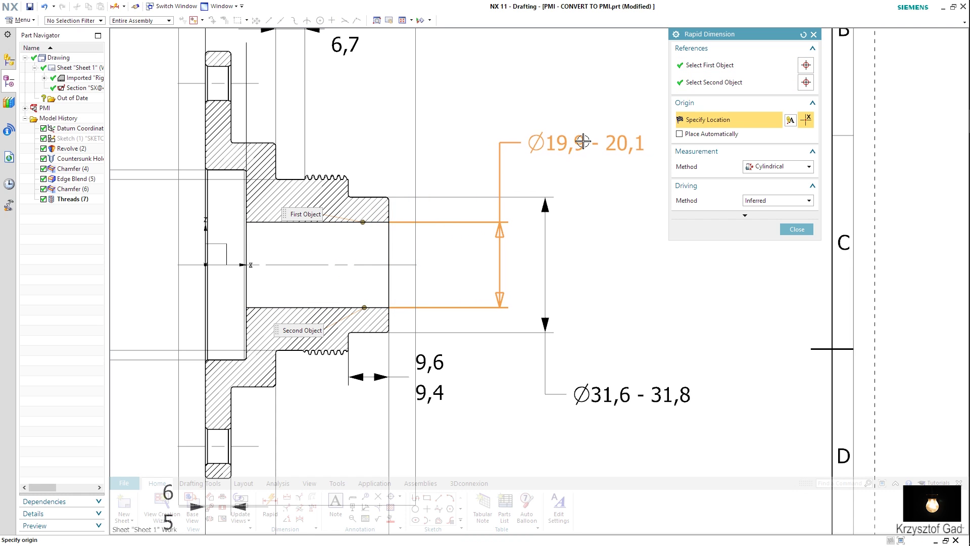
mouse_move(582, 141)
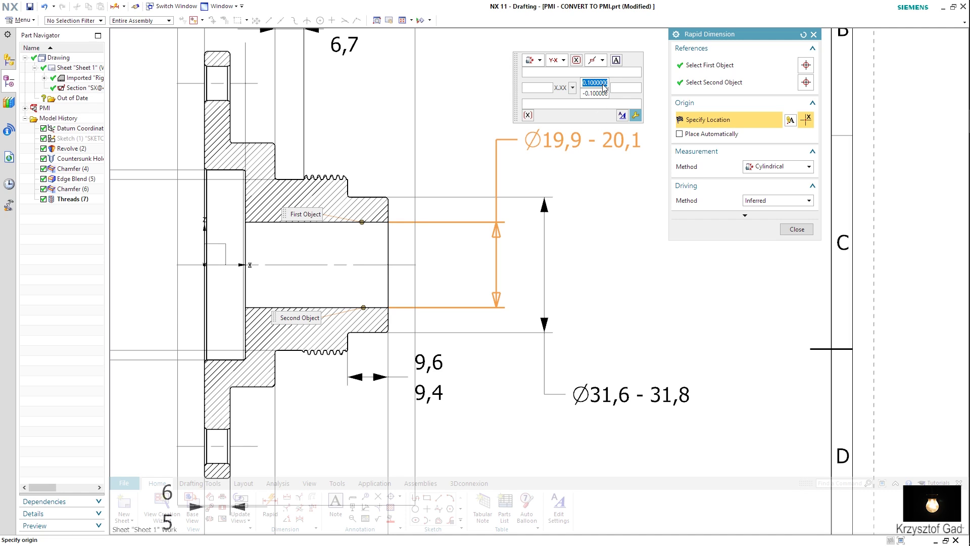
type("0")
key("Return")
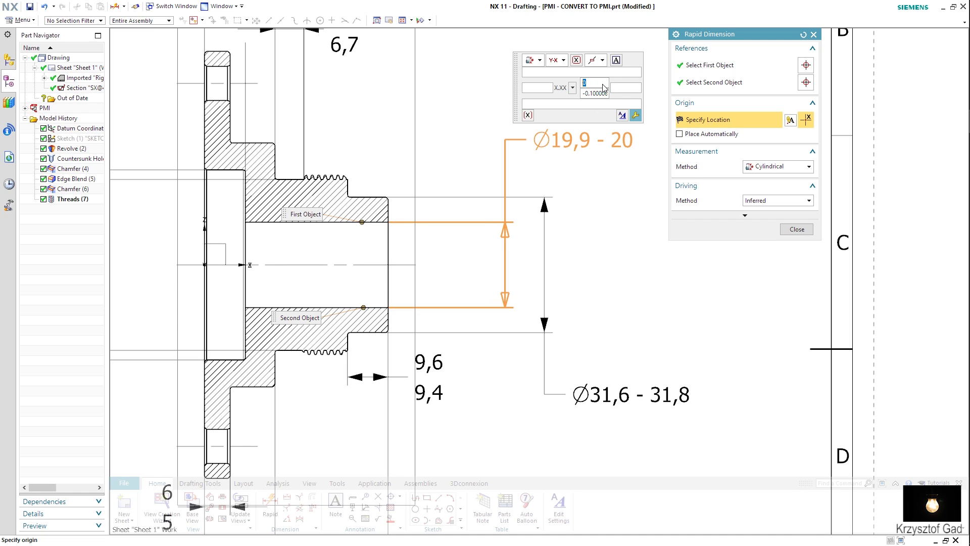
left_click(564, 60)
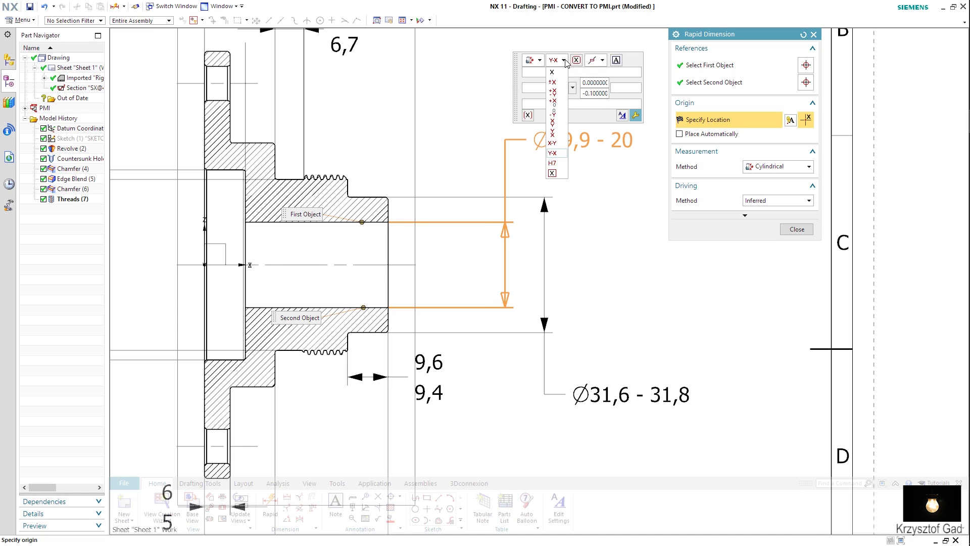
left_click(552, 143)
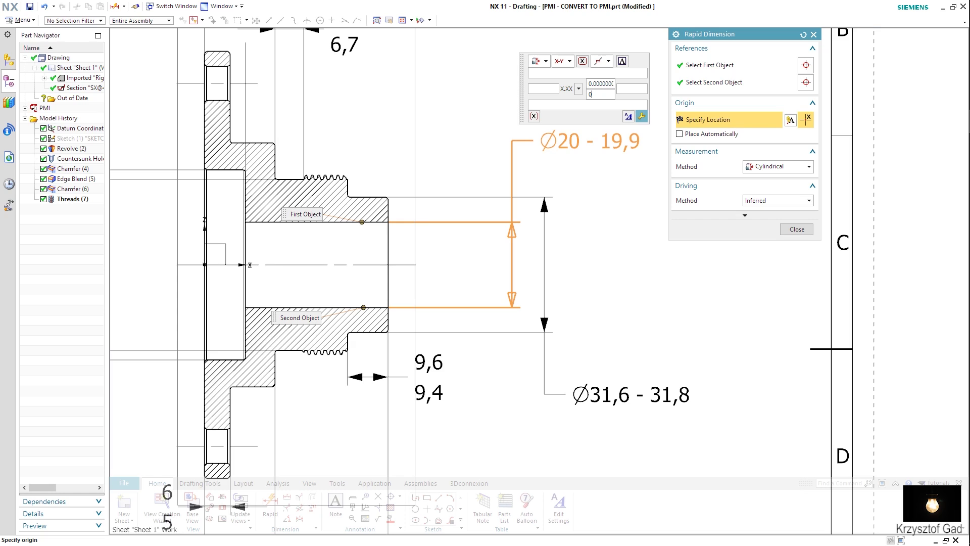
left_click(598, 85)
type("0.100000")
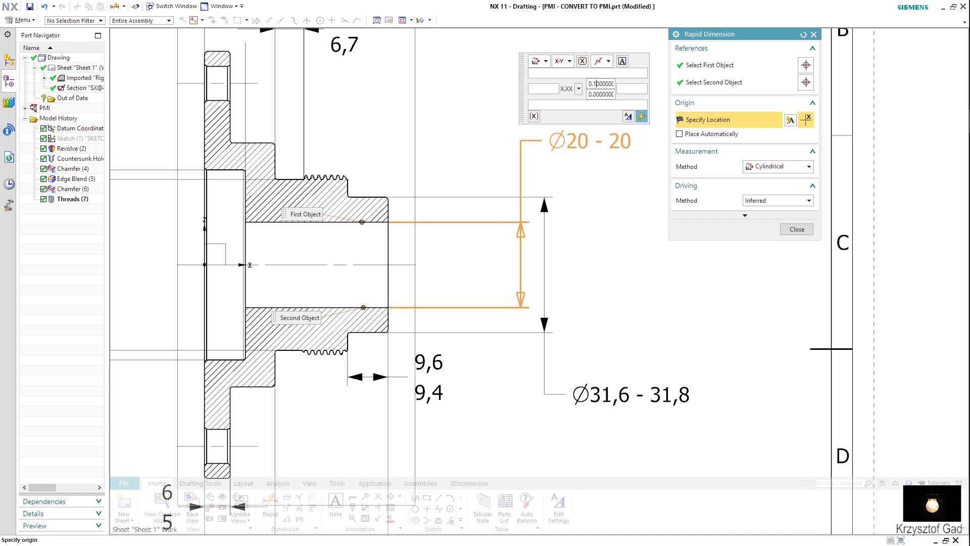
double_click(599, 85)
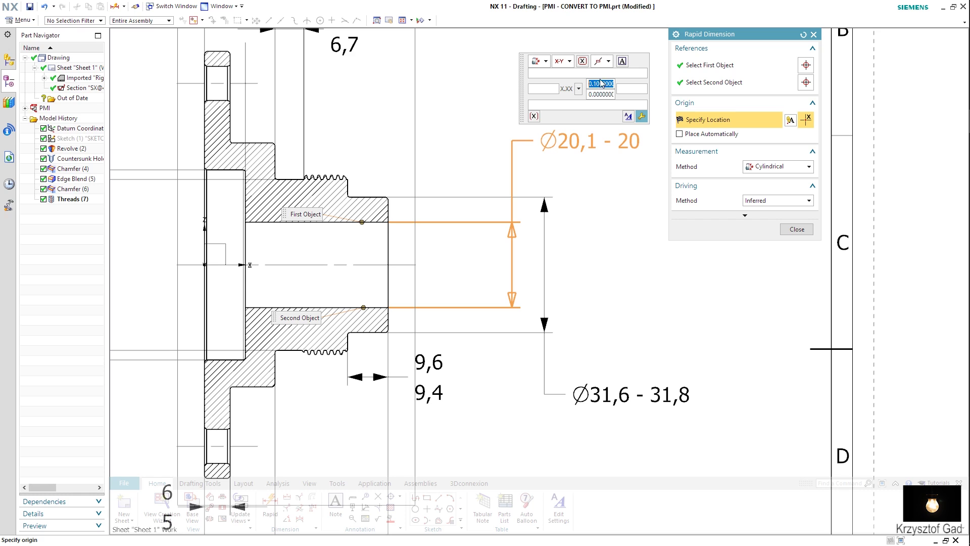
left_click(569, 61)
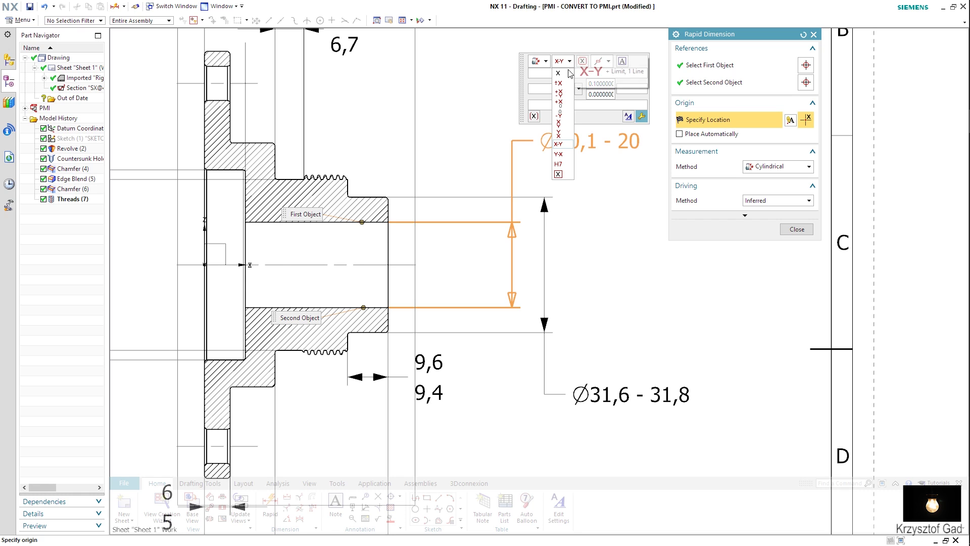
left_click(558, 159)
middle_click_drag(601, 157, 580, 191, "shift")
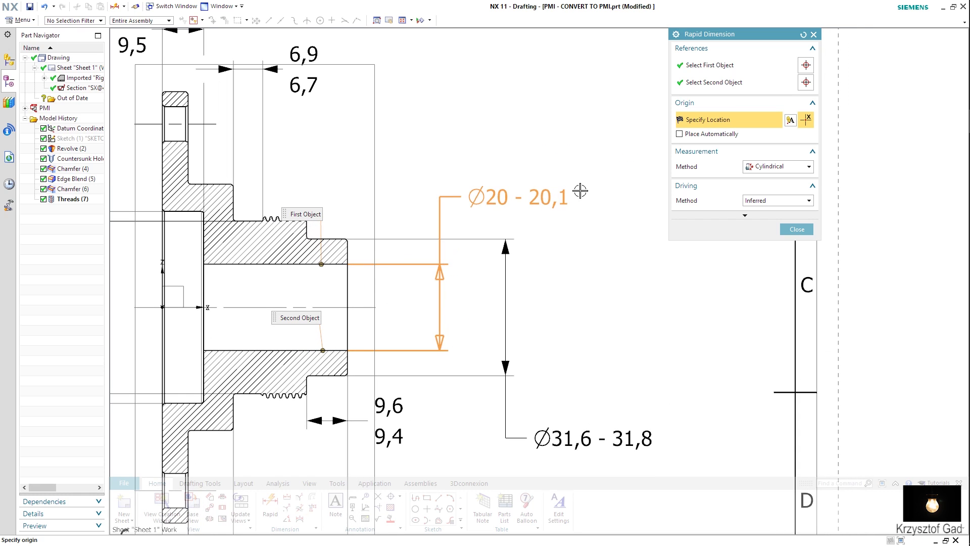
left_click(553, 188)
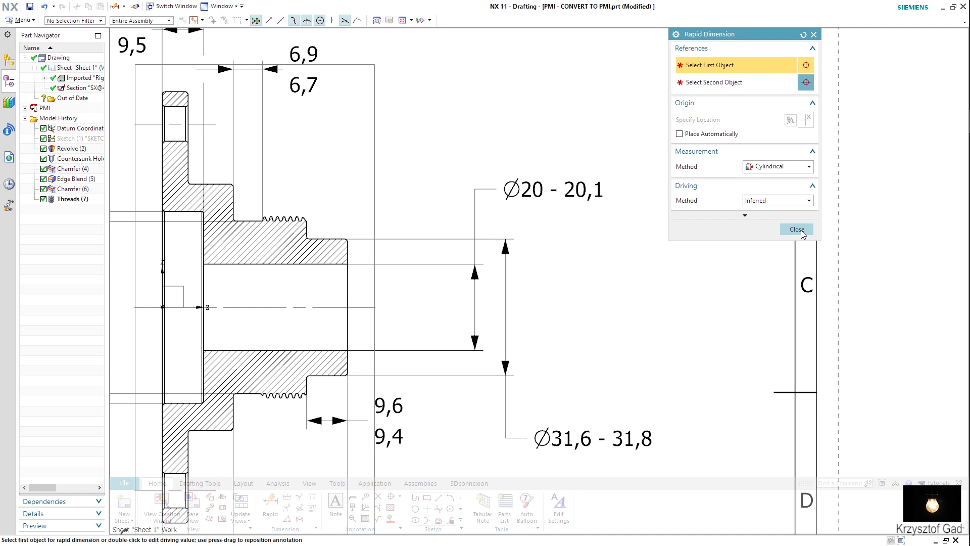
left_click(797, 229)
scroll(472, 238, "down", 1)
Step: Turn on extension-line breaks for the Ø31,6 - 31,8 dimension
left_click(480, 232)
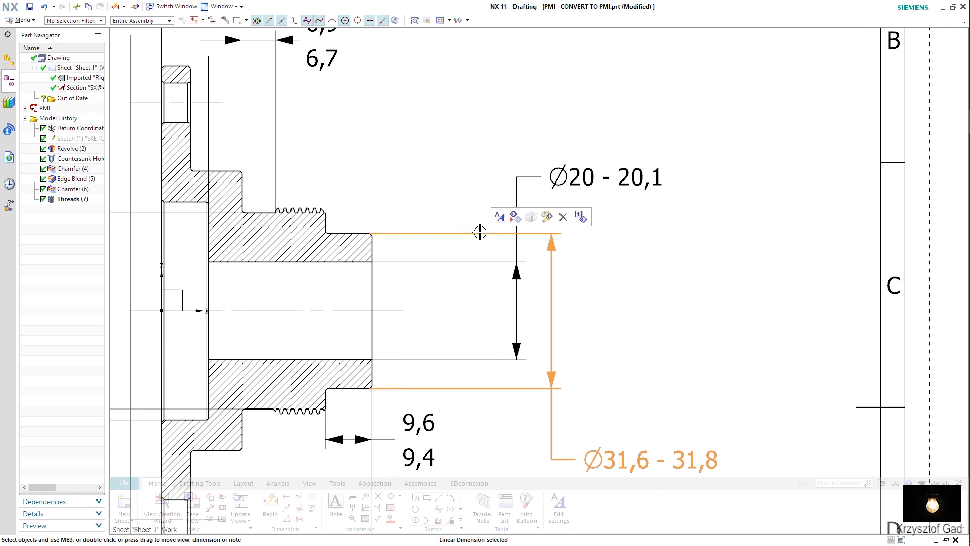
left_click(499, 218)
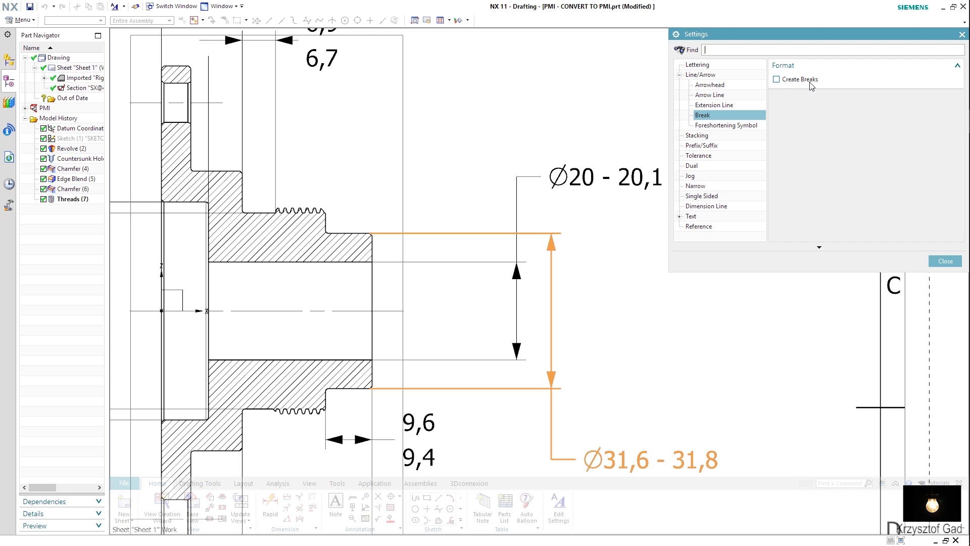
left_click(803, 79)
left_click(946, 262)
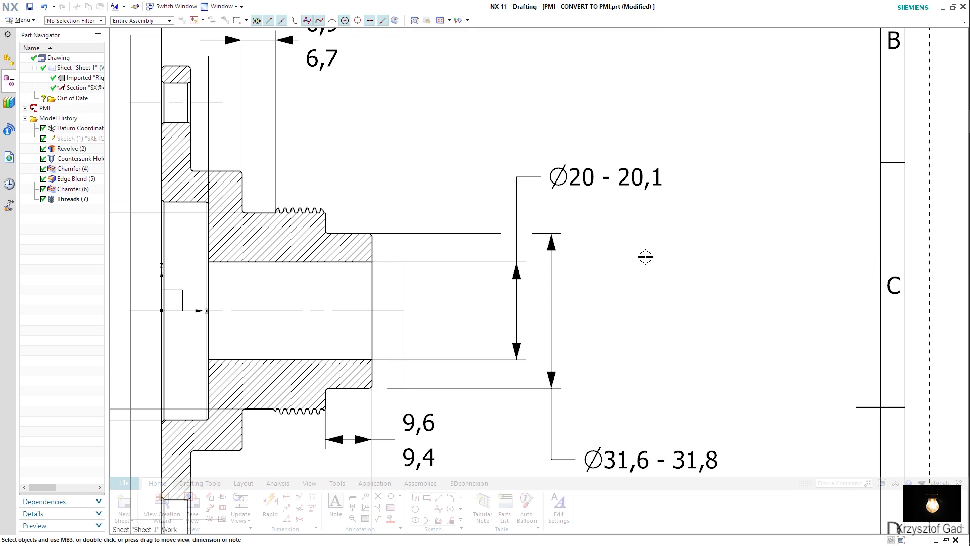
Step: Reposition the Ø20 - 20,1 and Ø31,6 - 31,8 dimension labels further right, clear of each other
double_click(561, 178)
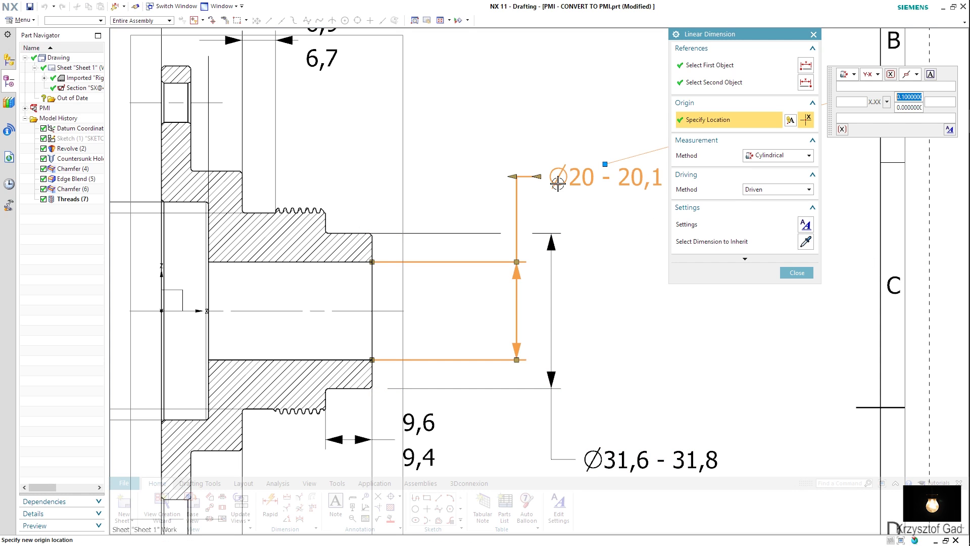
left_click_drag(511, 176, 470, 176)
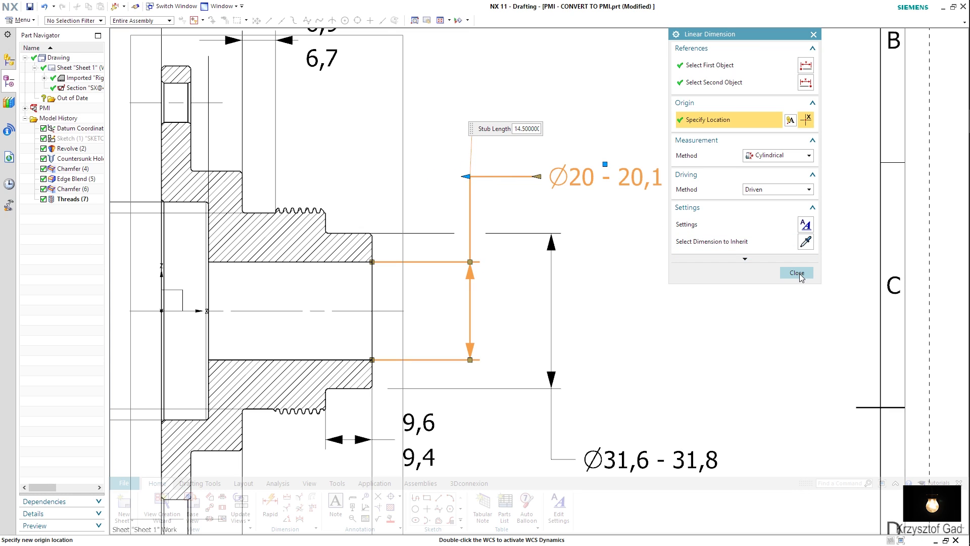
left_click(801, 275)
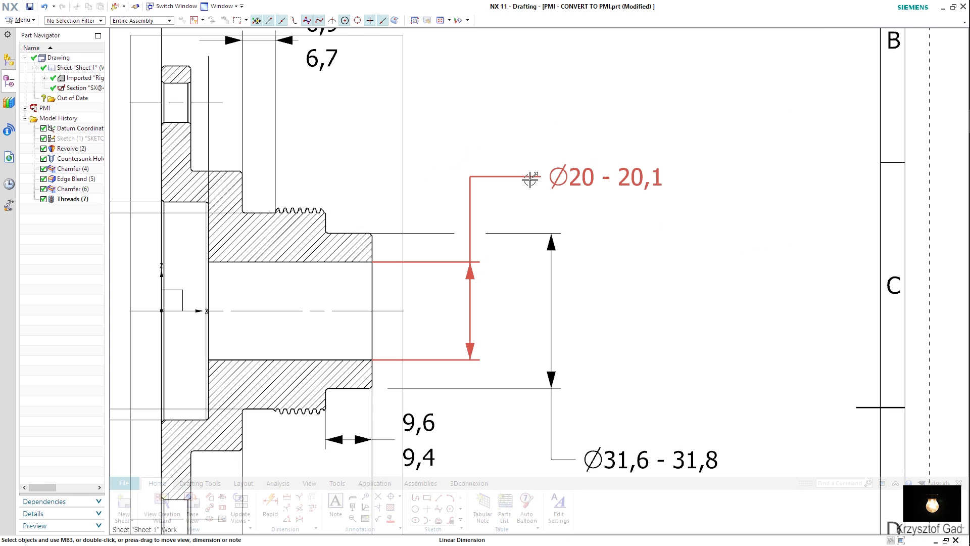
left_click_drag(605, 177, 654, 181)
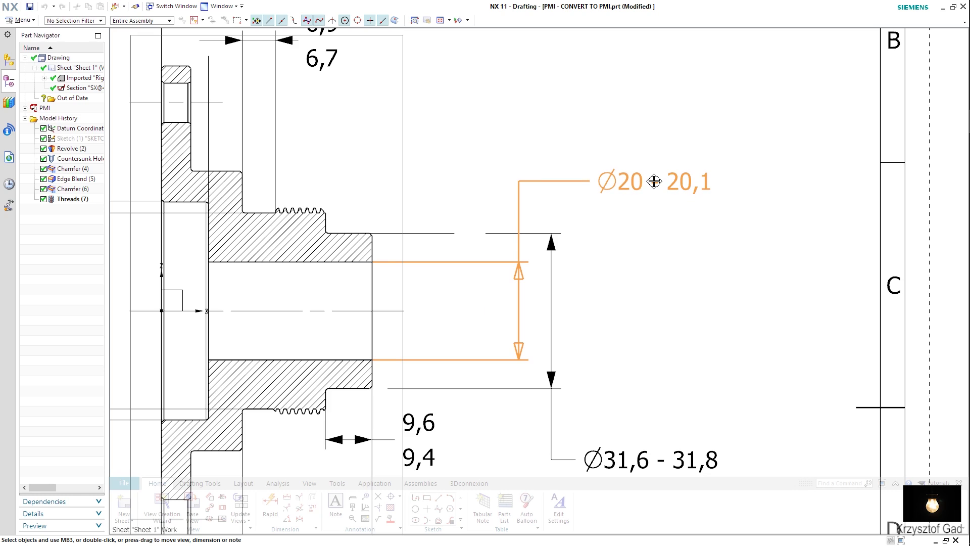
scroll(676, 278, "down", 3)
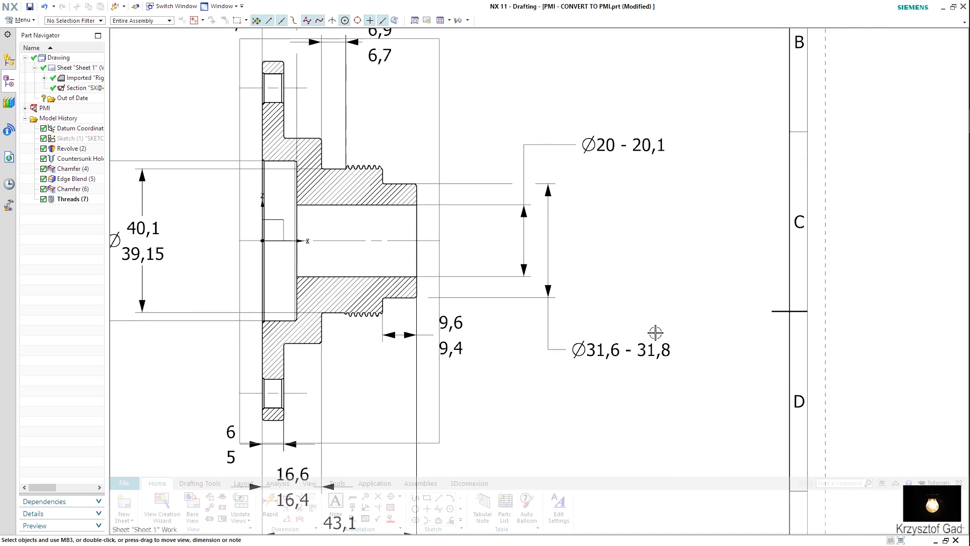
left_click_drag(639, 353, 640, 320)
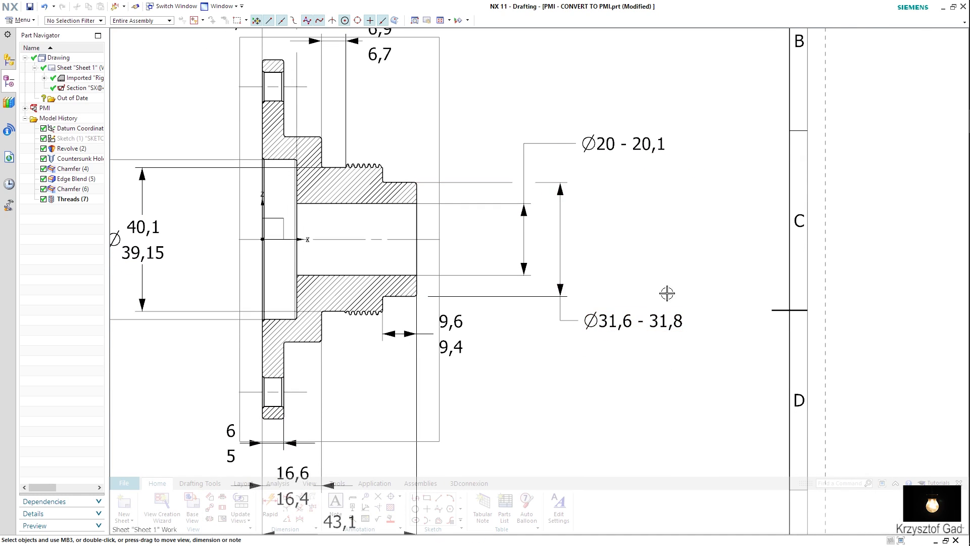
scroll(695, 249, "down", 2)
scroll(695, 249, "down", 2)
scroll(695, 248, "down", 1)
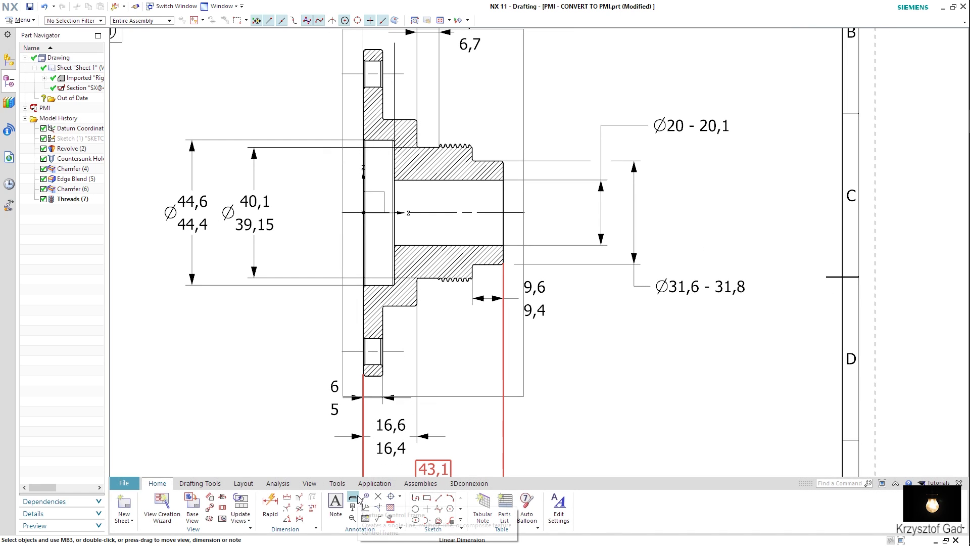
Step: Place a circular runout frame 0.06 | A | C, without diameter zone or modifiers, under the Ø20 dimension
left_click(356, 497)
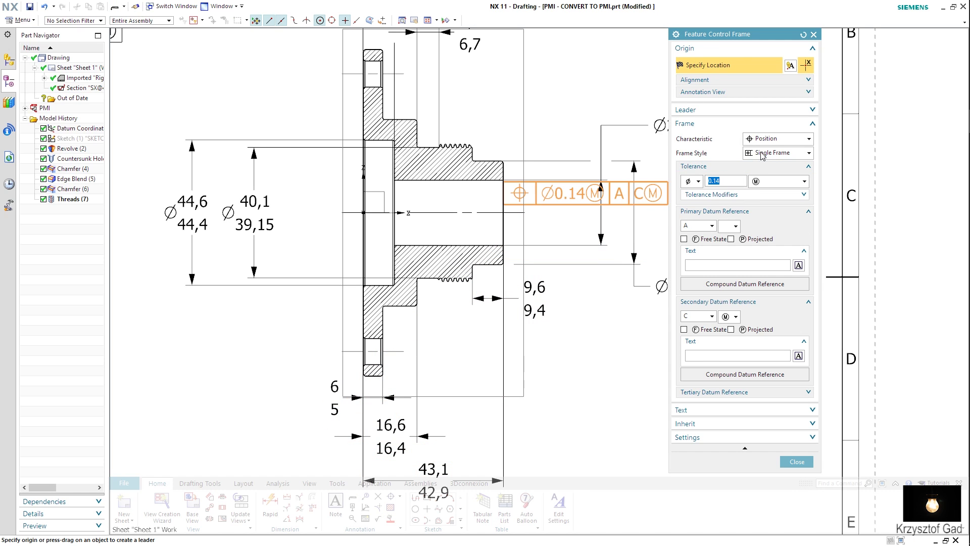
left_click(764, 139)
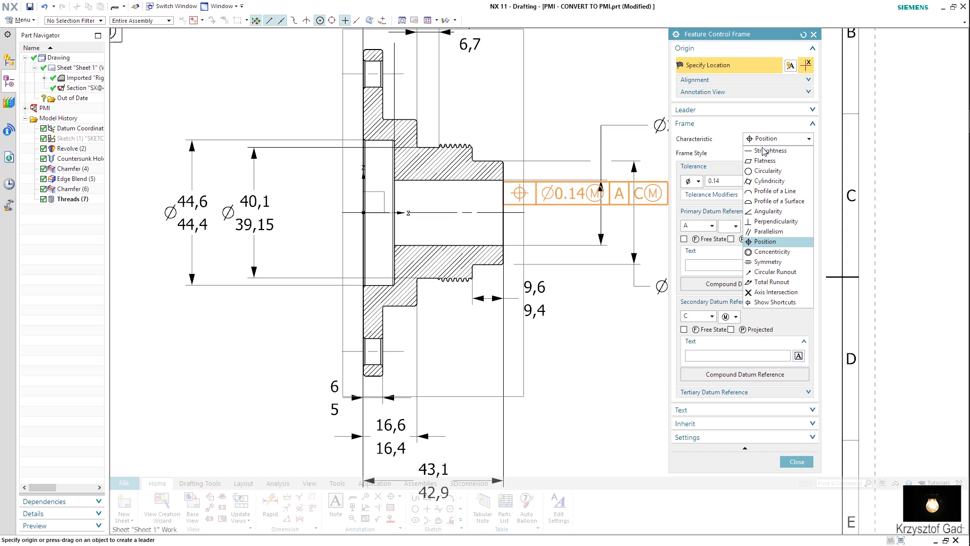
left_click(775, 272)
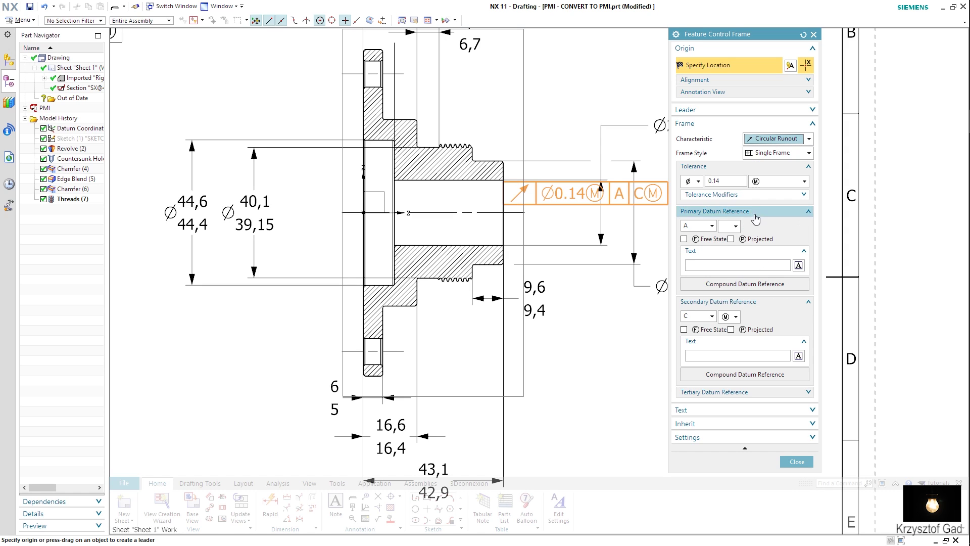
left_click(699, 183)
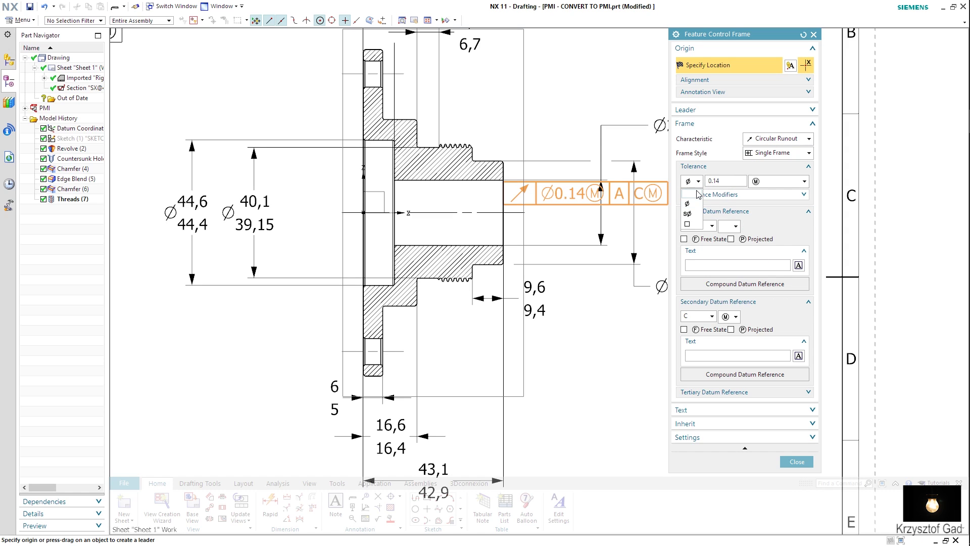
left_click(695, 192)
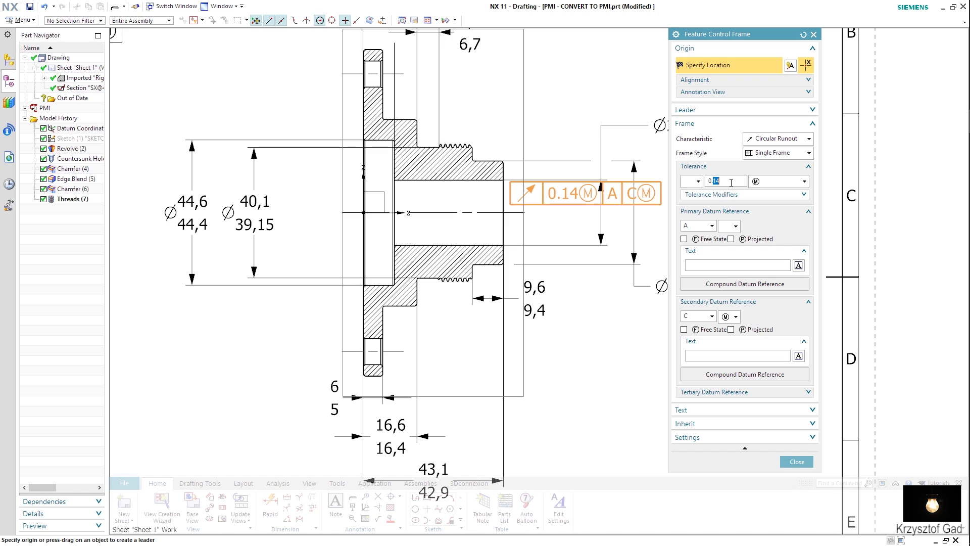
type("06")
left_click(768, 183)
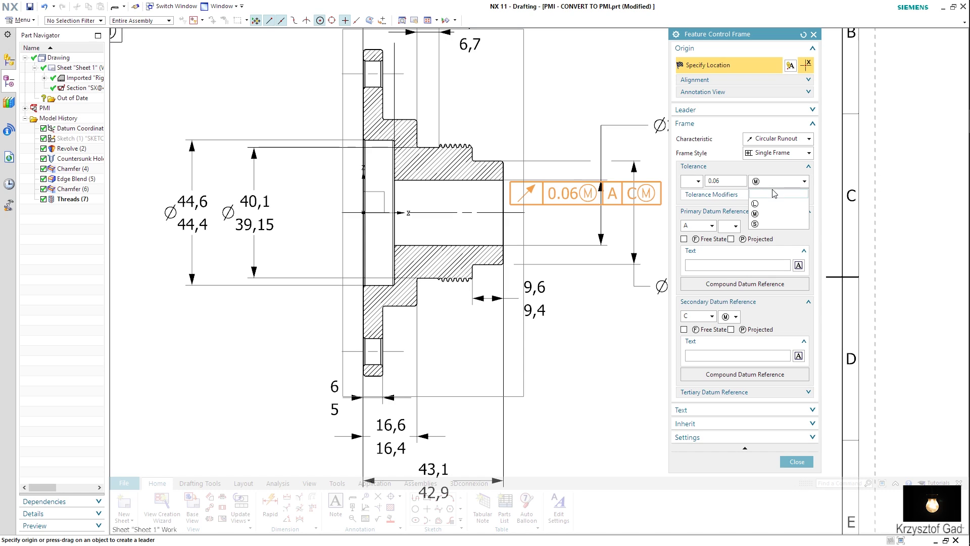
left_click(775, 195)
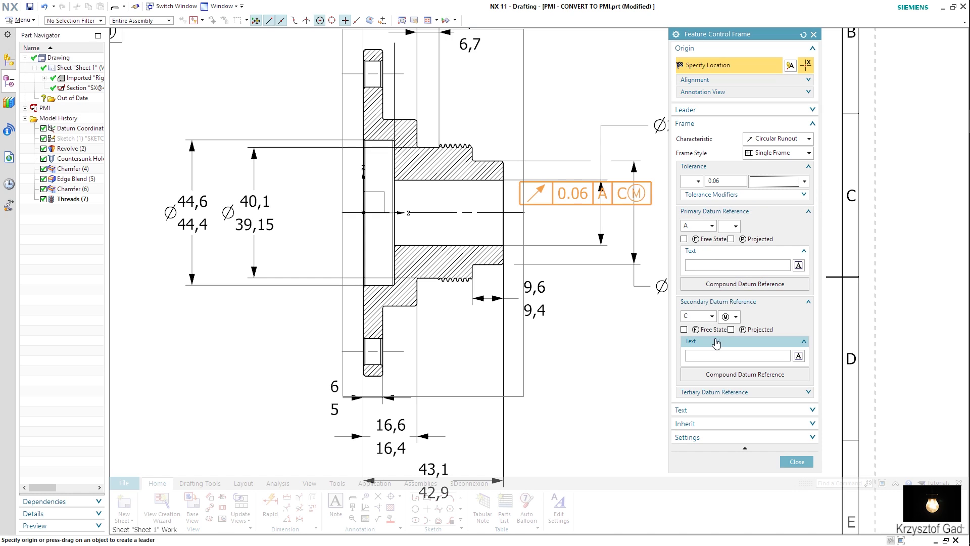
left_click(734, 316)
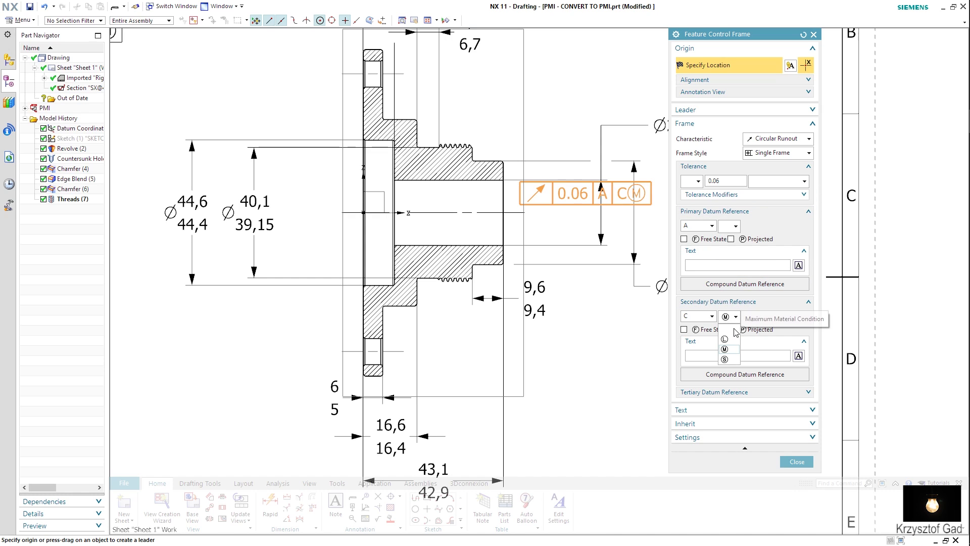
left_click(726, 324)
mouse_move(628, 277)
middle_mouse_down("shift")
mouse_move(559, 275)
mouse_move(518, 202)
middle_mouse_up("shift")
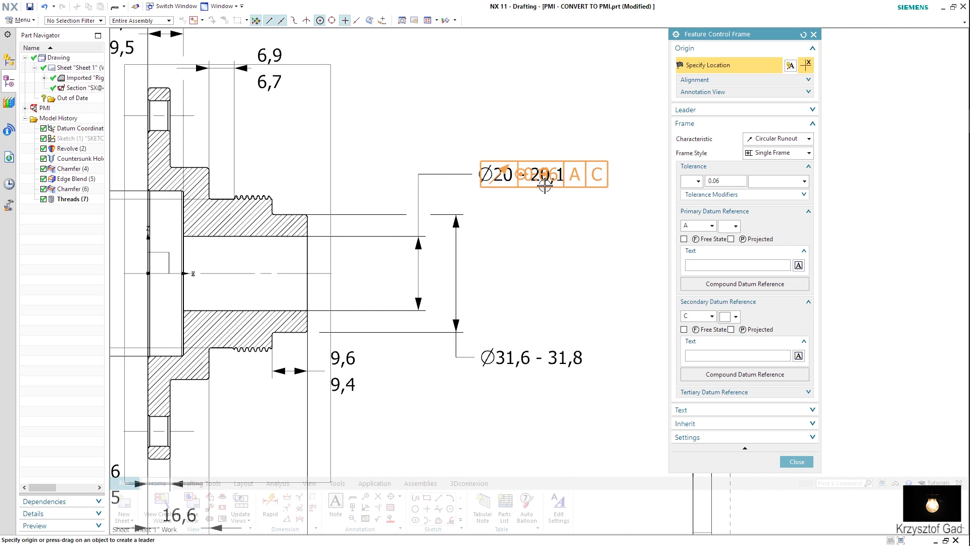
left_click(545, 174)
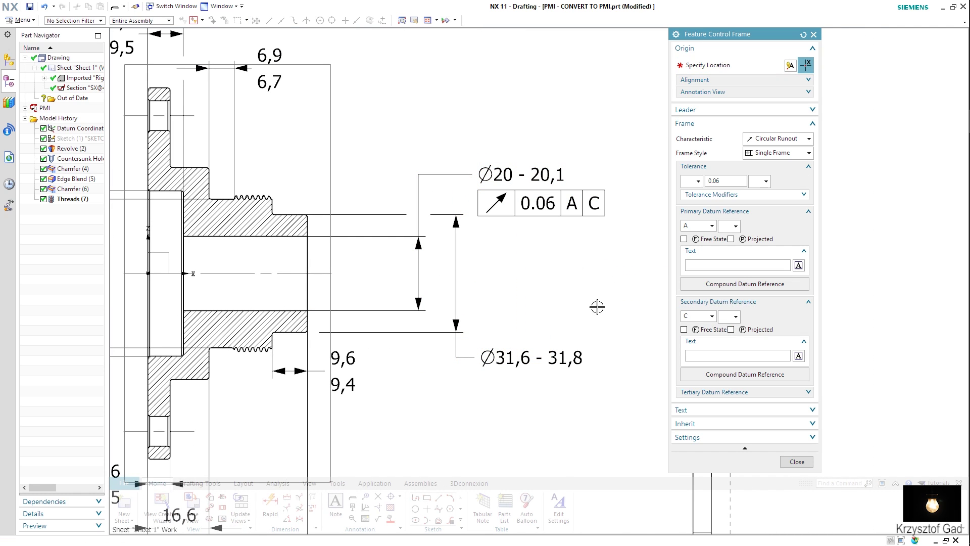
Step: Place a 0.1 circular runout frame referencing only datum B below the Ø31,6 - 31,8 dimension
middle_click_drag(677, 422, 738, 321, "shift")
left_click(711, 316)
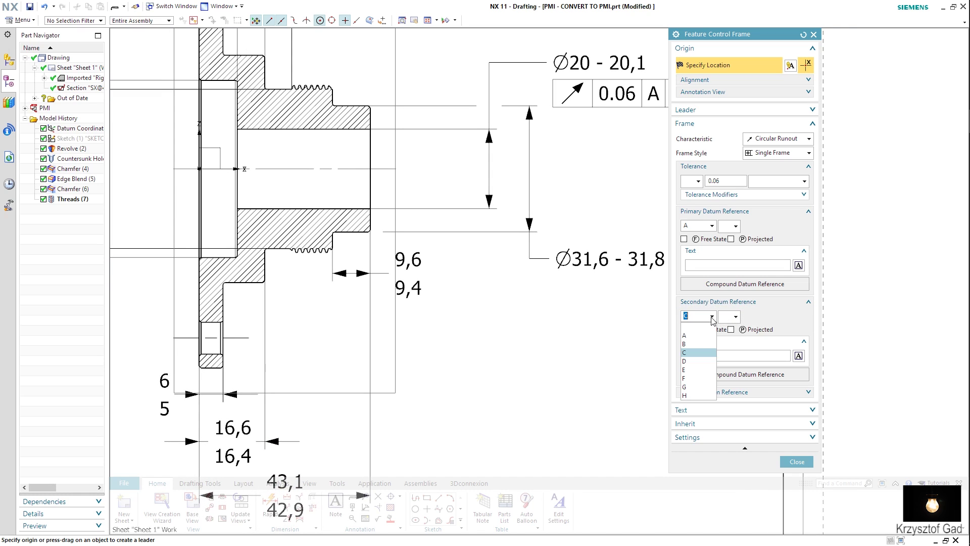
left_click(701, 327)
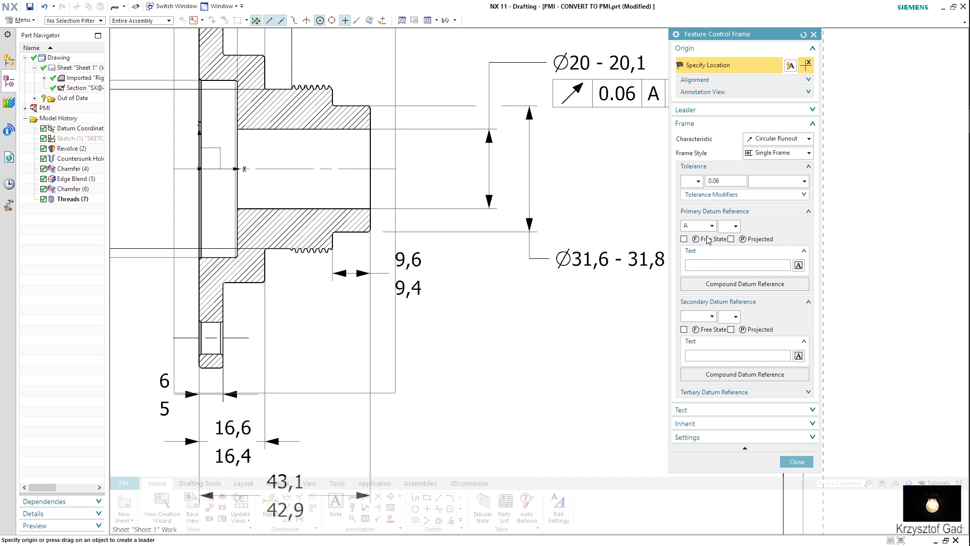
left_click(713, 227)
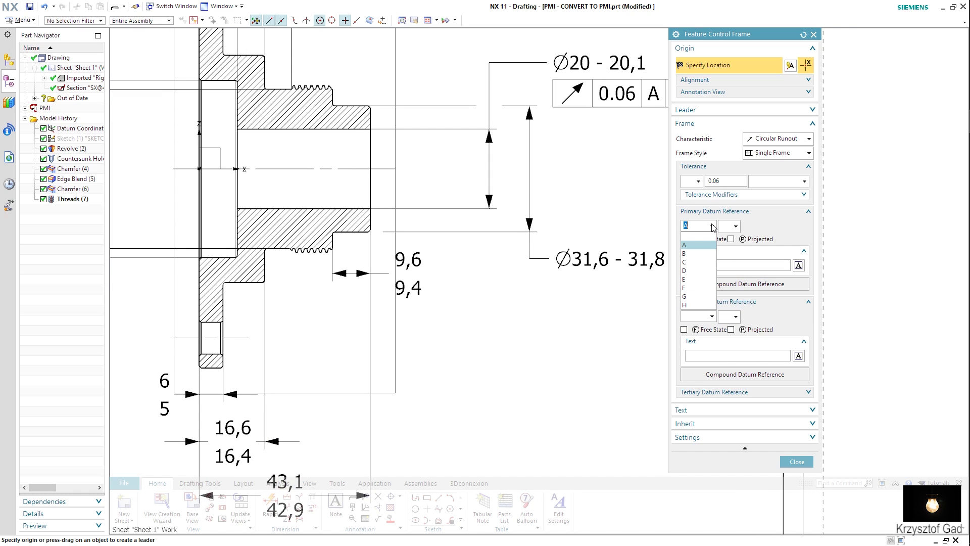
left_click(709, 254)
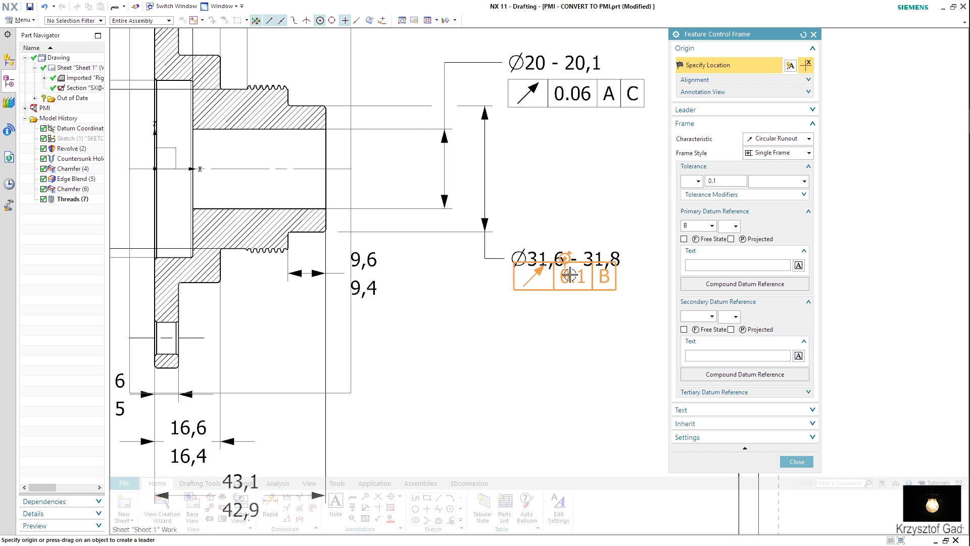
left_click(570, 264)
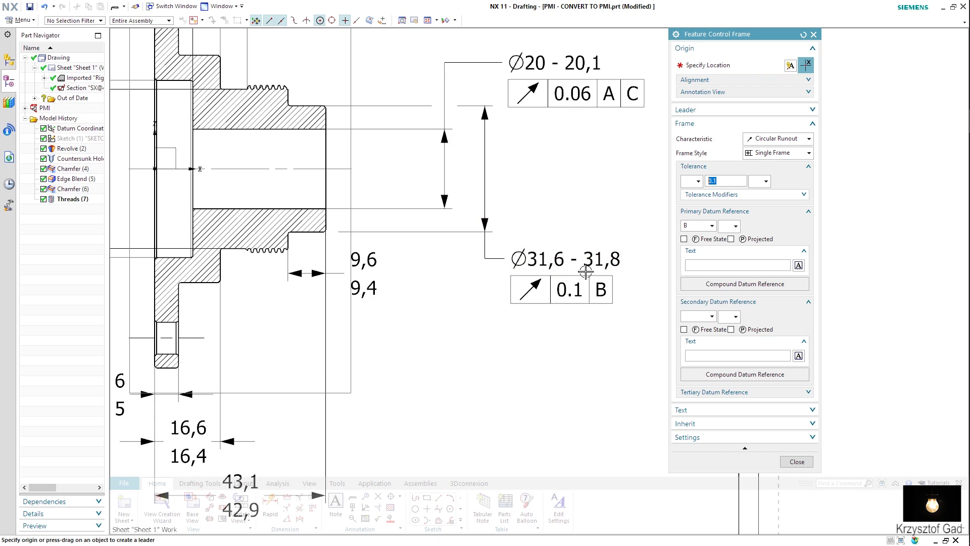
scroll(607, 268, "down", 5)
Step: Add a 0.02 flatness frame with no datum, on a plain leader to the flange face
scroll(586, 271, "down", 2)
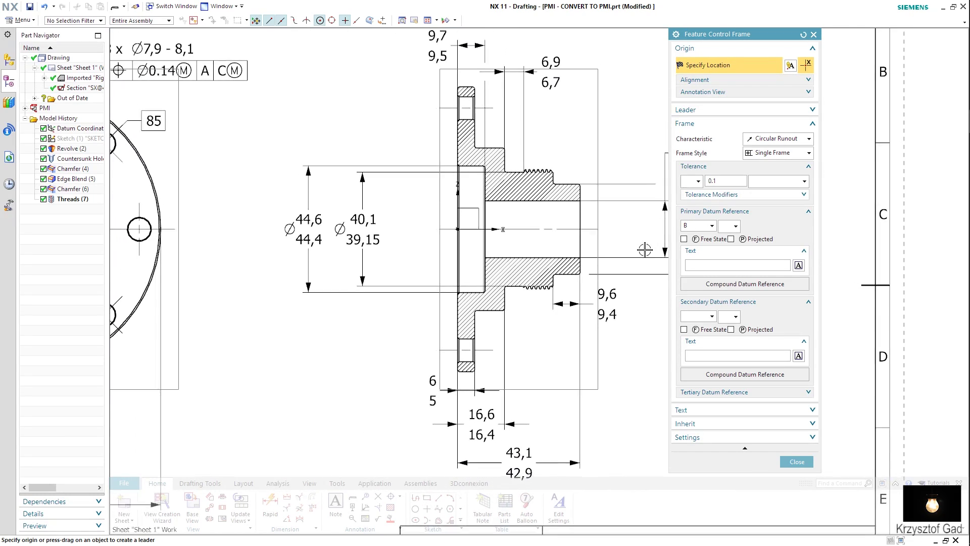
left_click(778, 139)
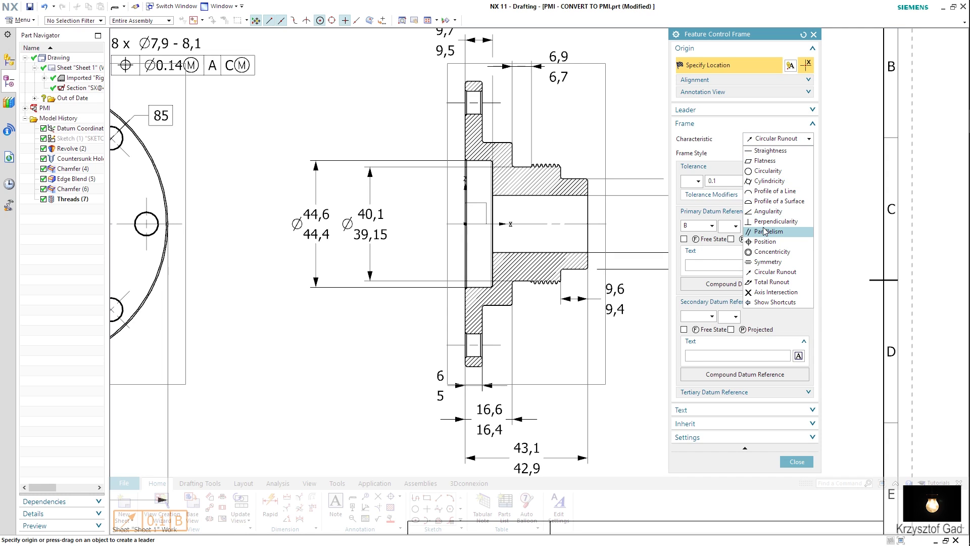
left_click(764, 160)
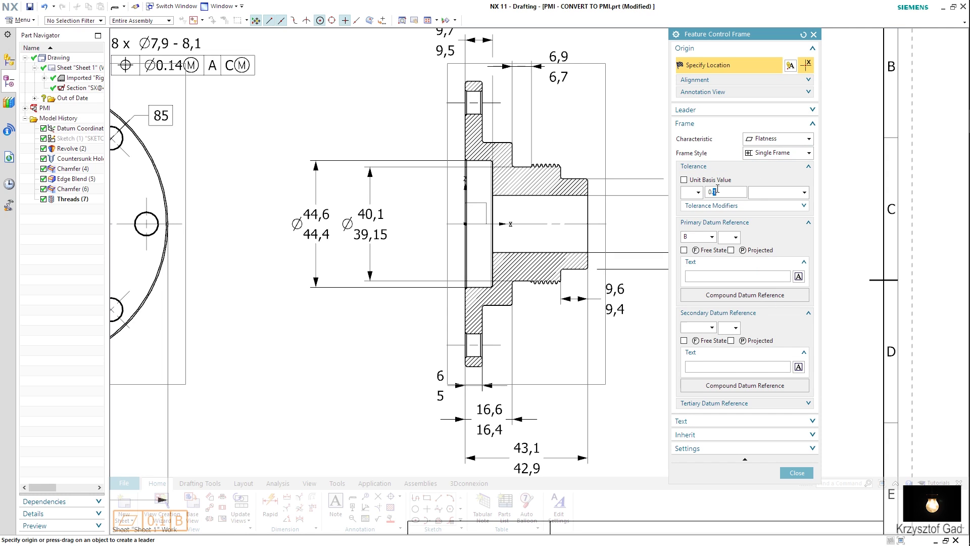
left_click(726, 191)
type("02")
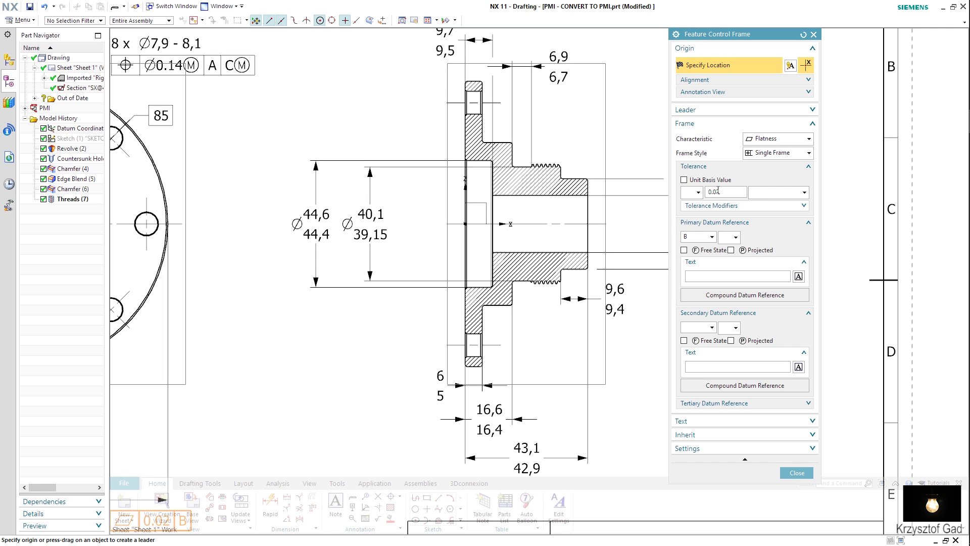
left_click(713, 237)
left_click(746, 109)
left_click(771, 131)
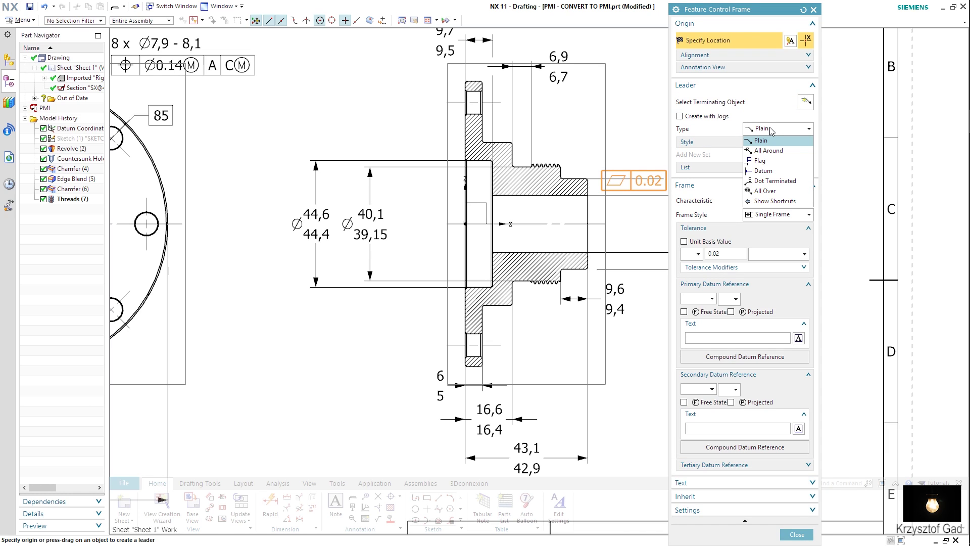
left_click(772, 131)
left_click(736, 102)
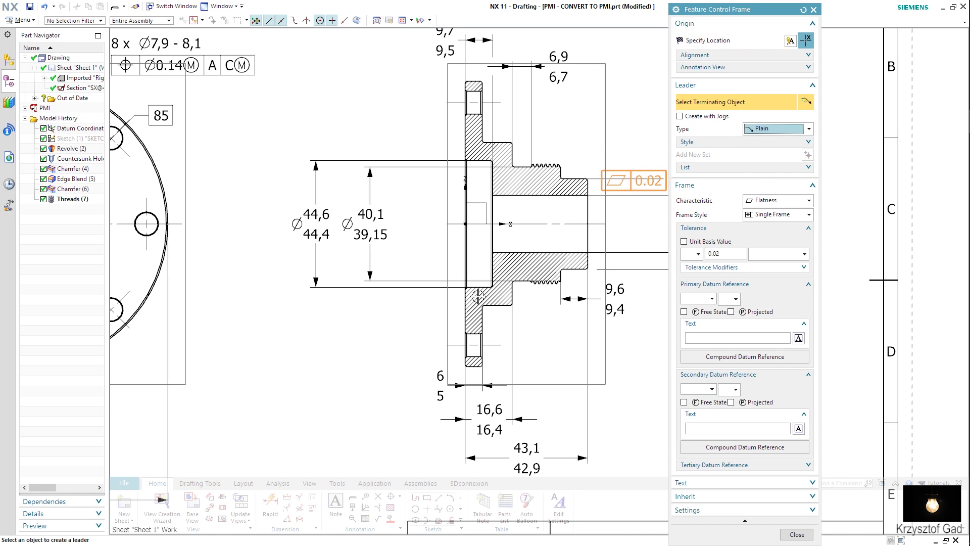
left_click(466, 310)
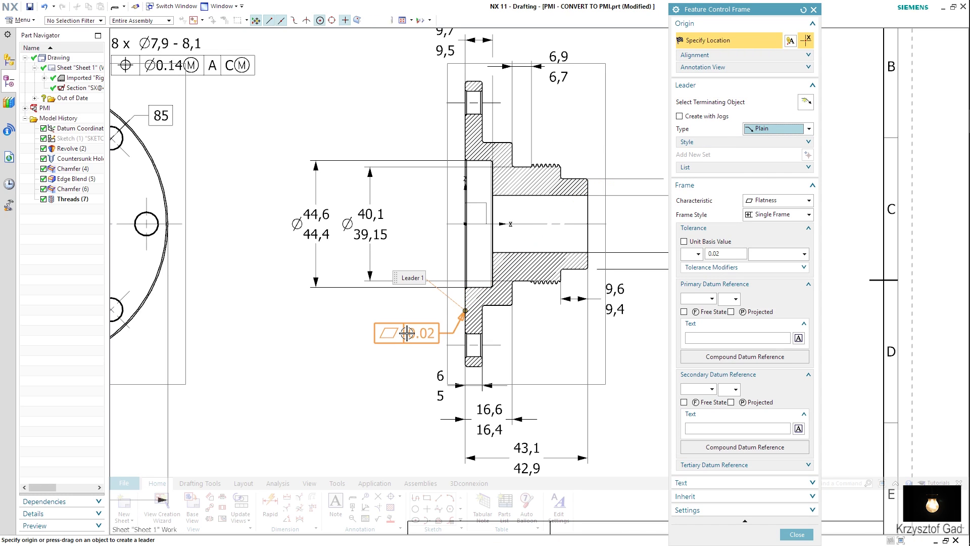
left_click(389, 342)
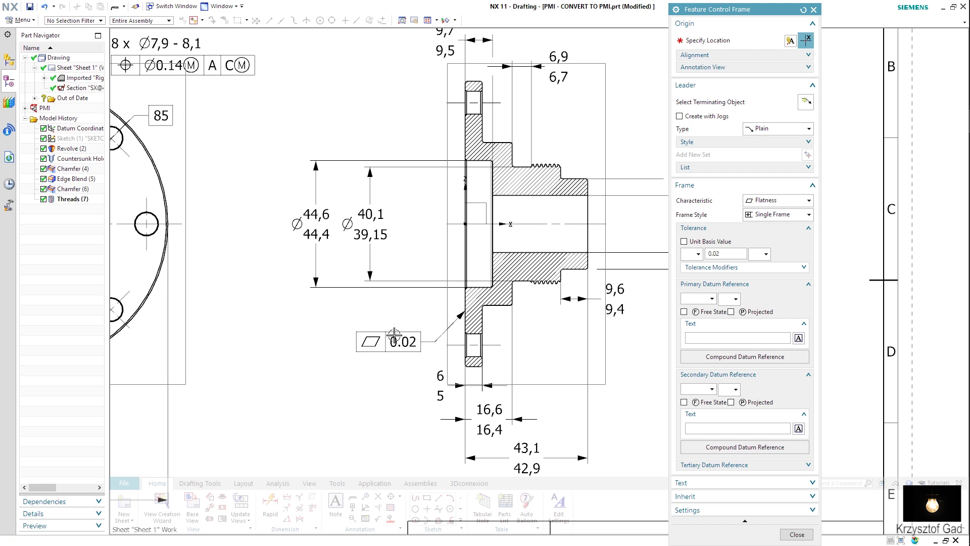
middle_click_drag(491, 231, 482, 300)
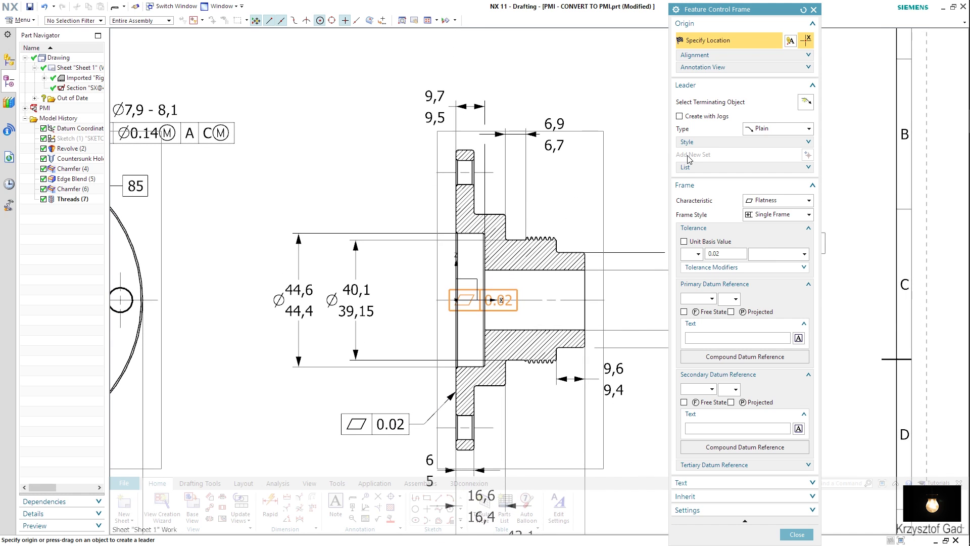
Step: Add a 0.06 parallelism frame to datum A on a flag leader from the hub corner
left_click(778, 202)
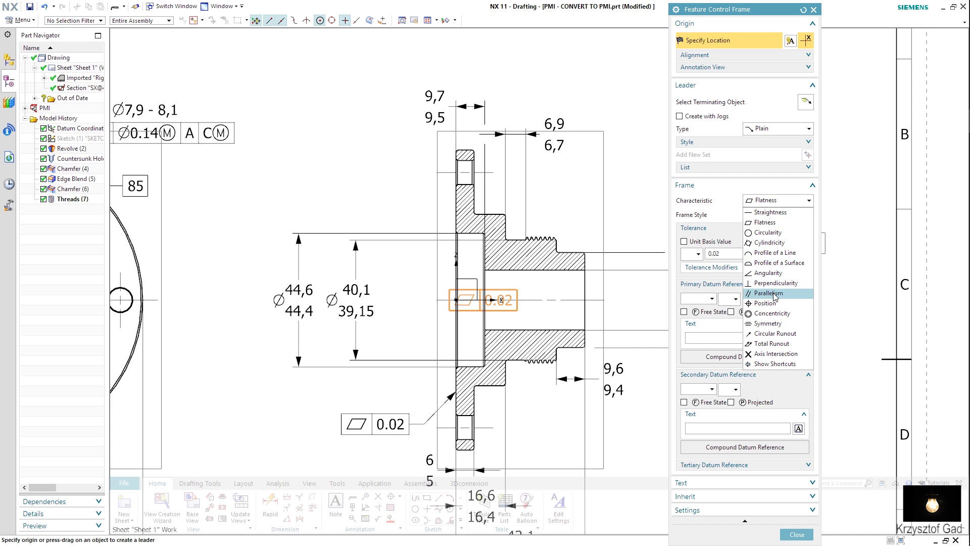
left_click(769, 293)
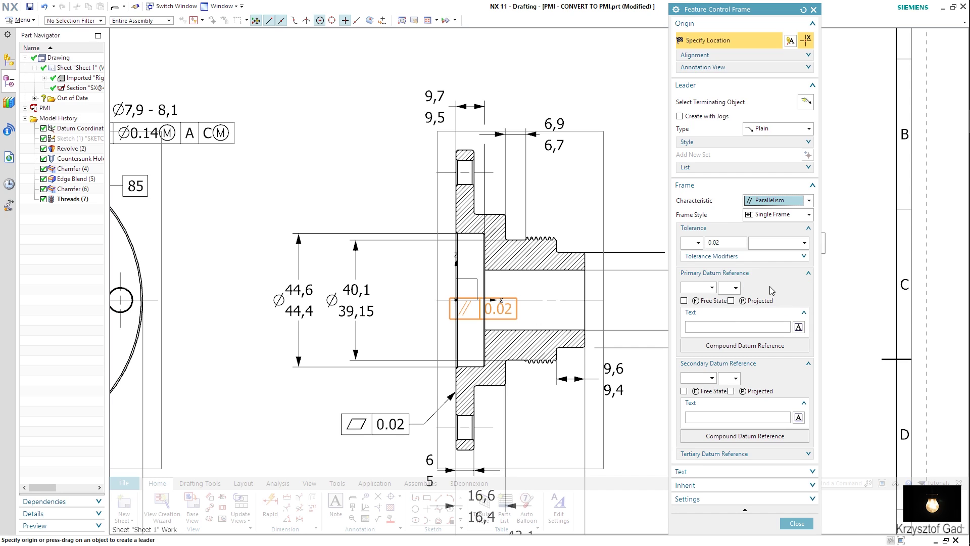
double_click(716, 242)
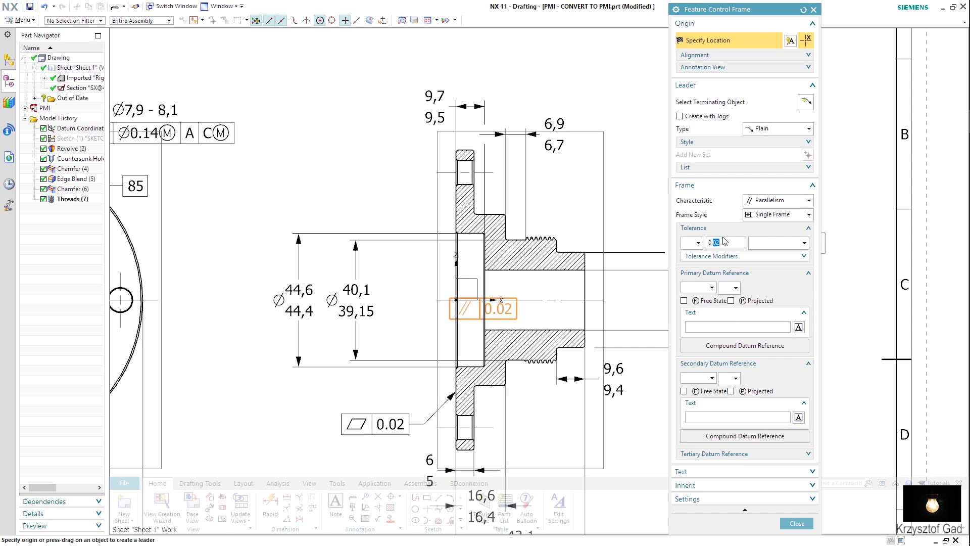
type("0.06")
left_click(712, 287)
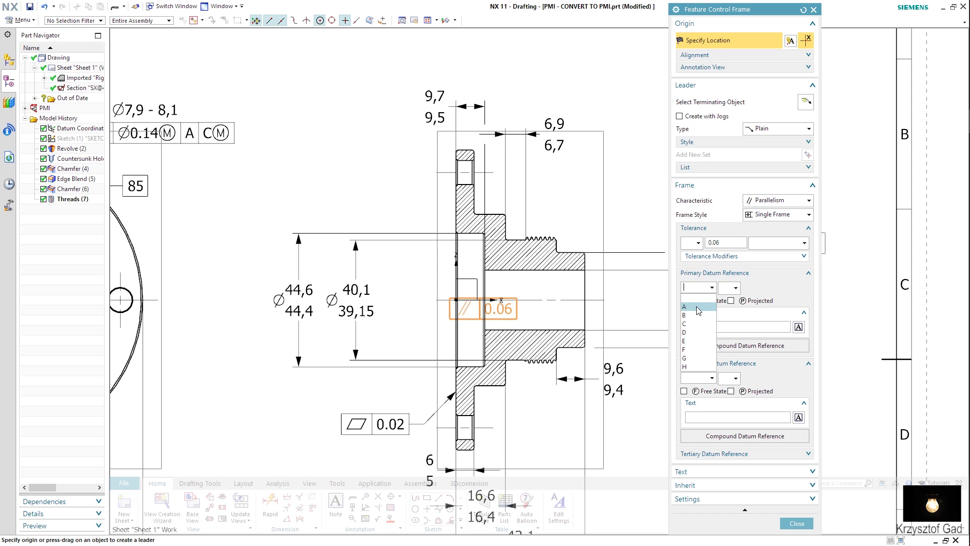
left_click(701, 308)
left_click(780, 129)
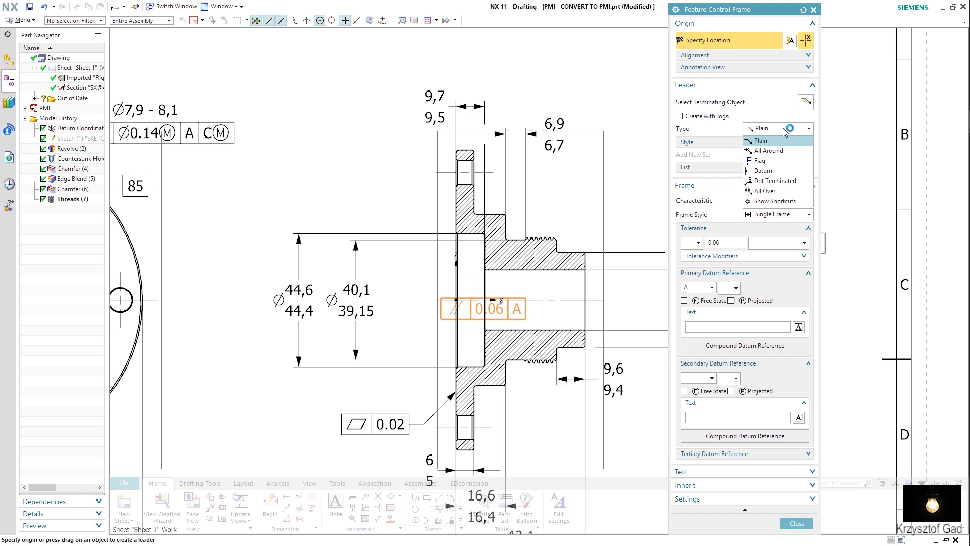
left_click(766, 163)
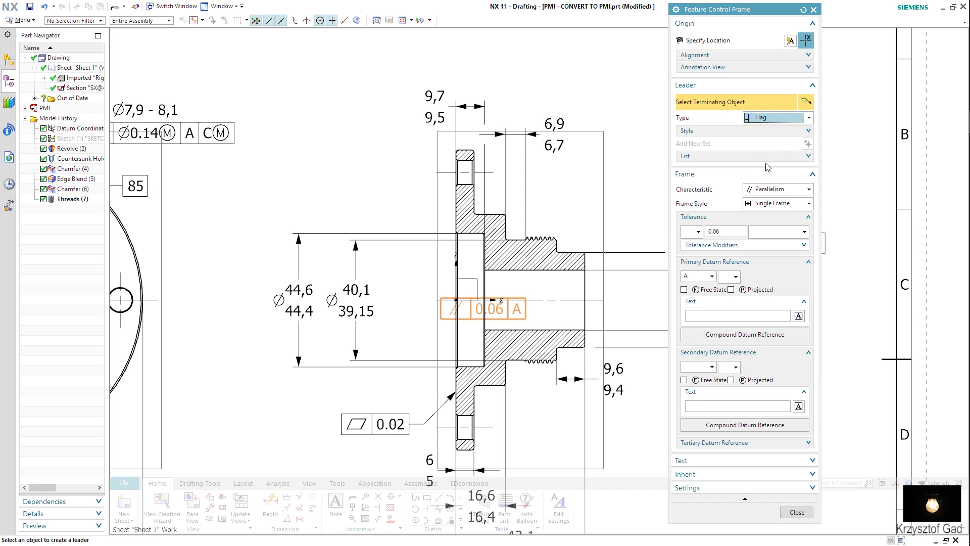
scroll(548, 232, "down", 2)
scroll(497, 259, "down", 1)
left_click(491, 276)
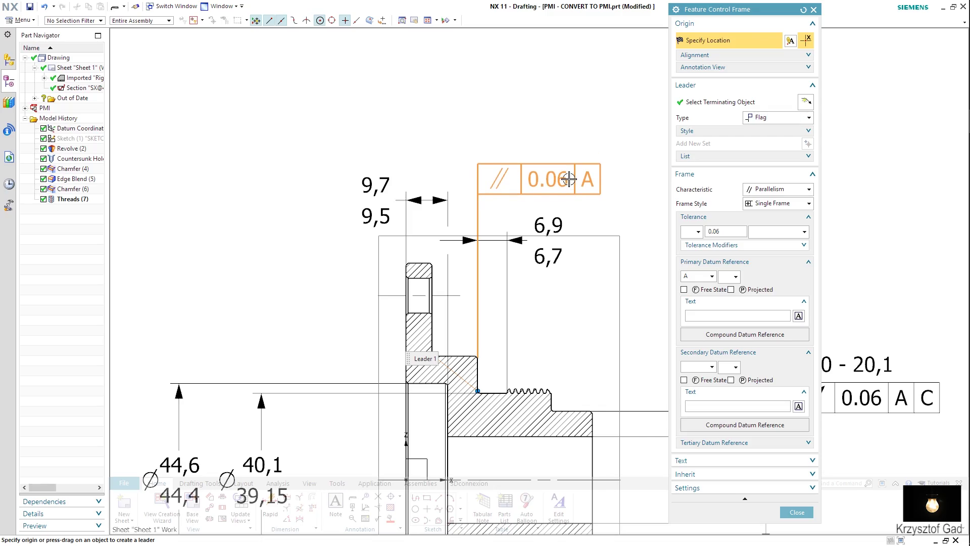
left_click(569, 179)
scroll(666, 186, "down", 3)
scroll(674, 189, "down", 3)
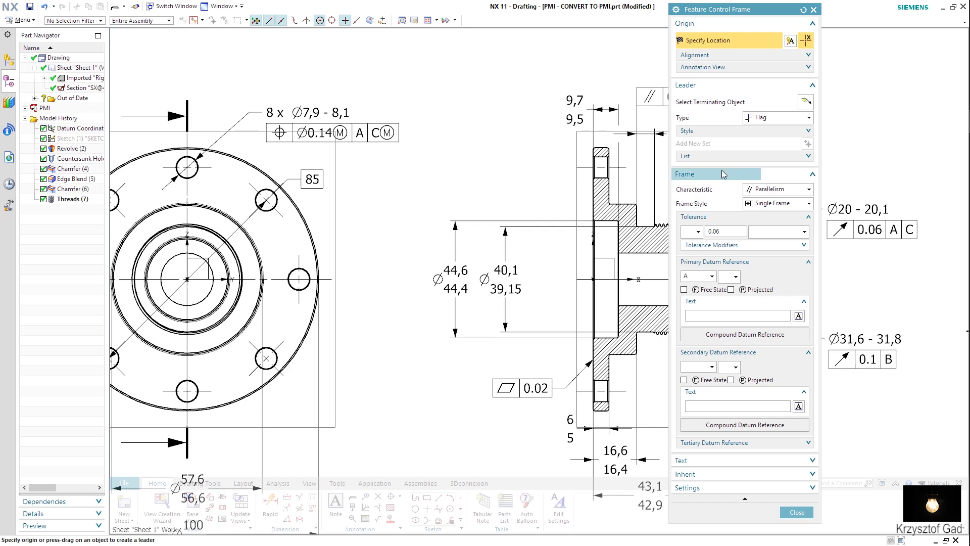
left_click(771, 189)
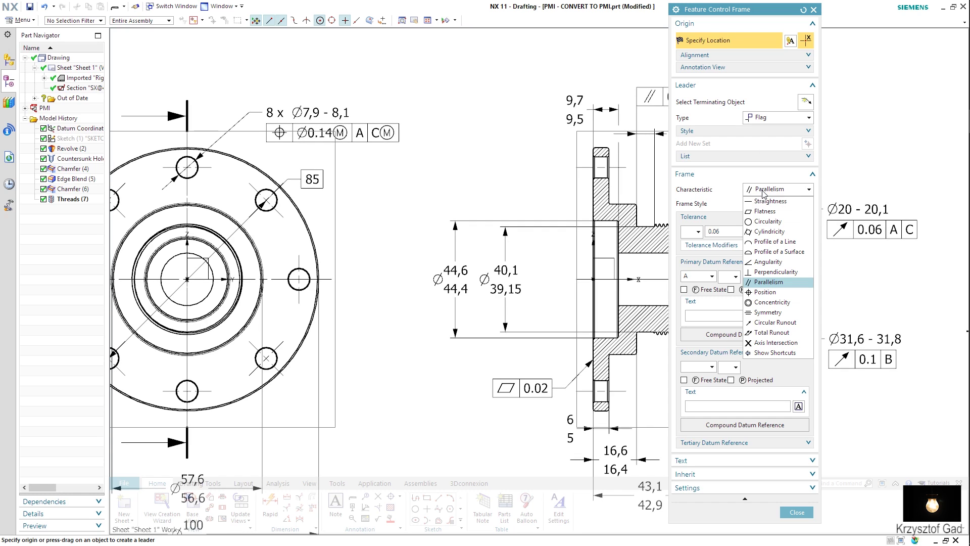
Step: Add a perpendicularity frame Ø0.08 at MMC to datum A on the Ø44,6 extension line
left_click(764, 272)
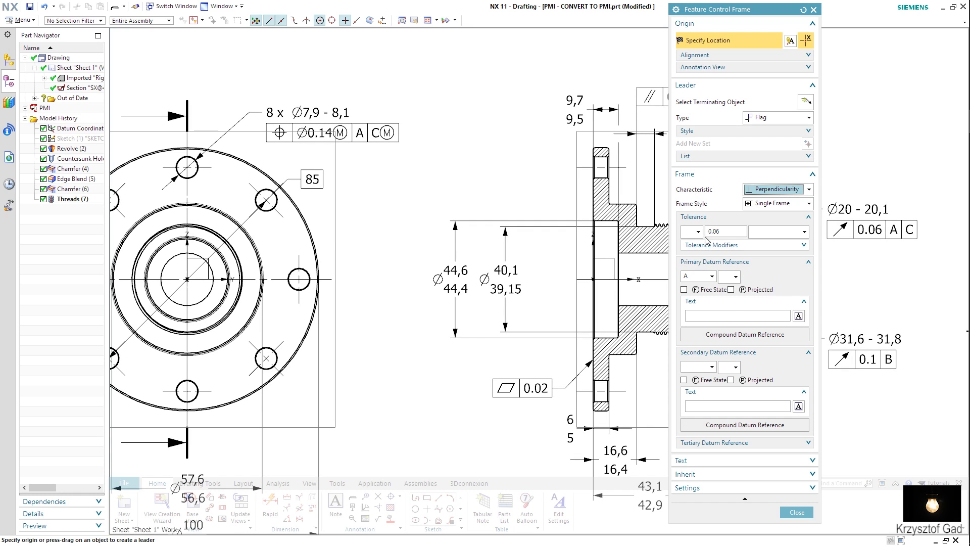
left_click(699, 232)
left_click(699, 256)
type("0.08")
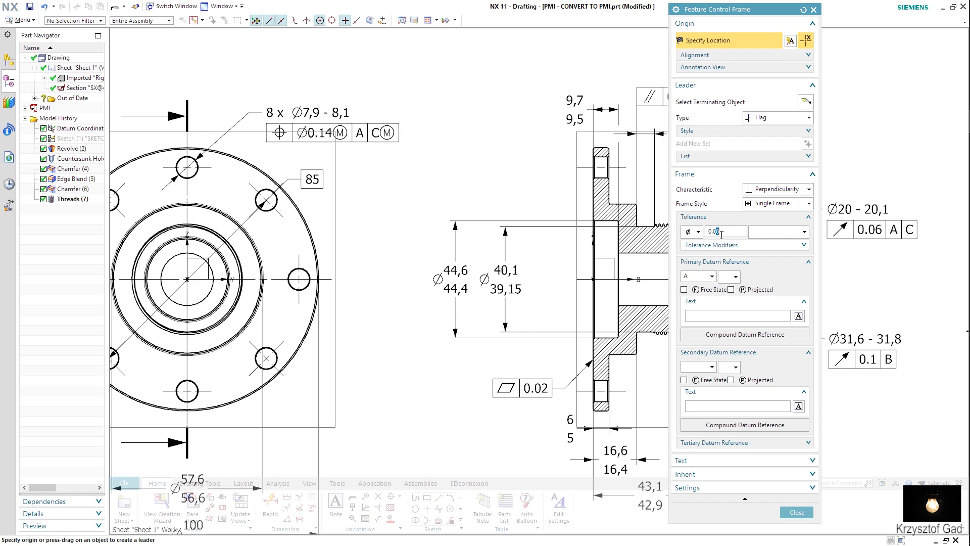
left_click(795, 239)
left_click(776, 267)
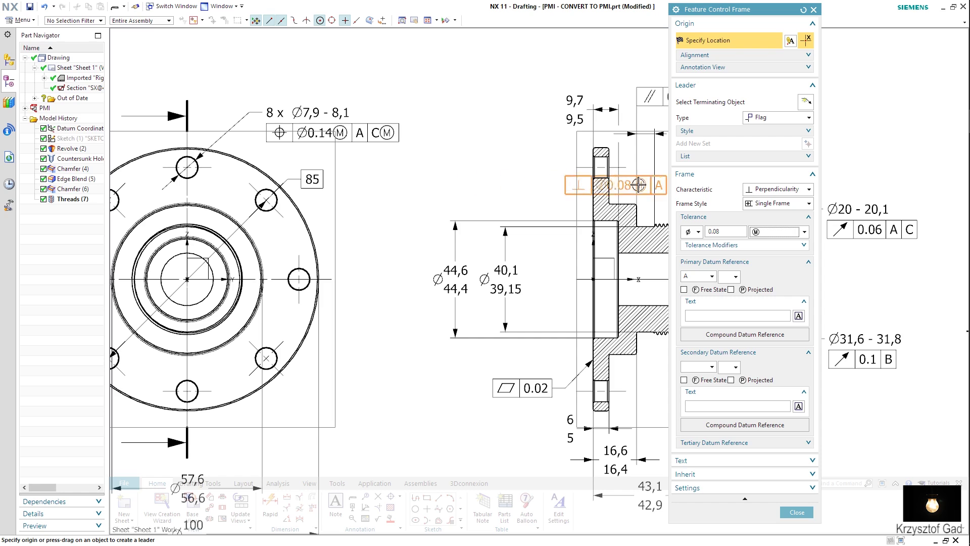
left_click(724, 103)
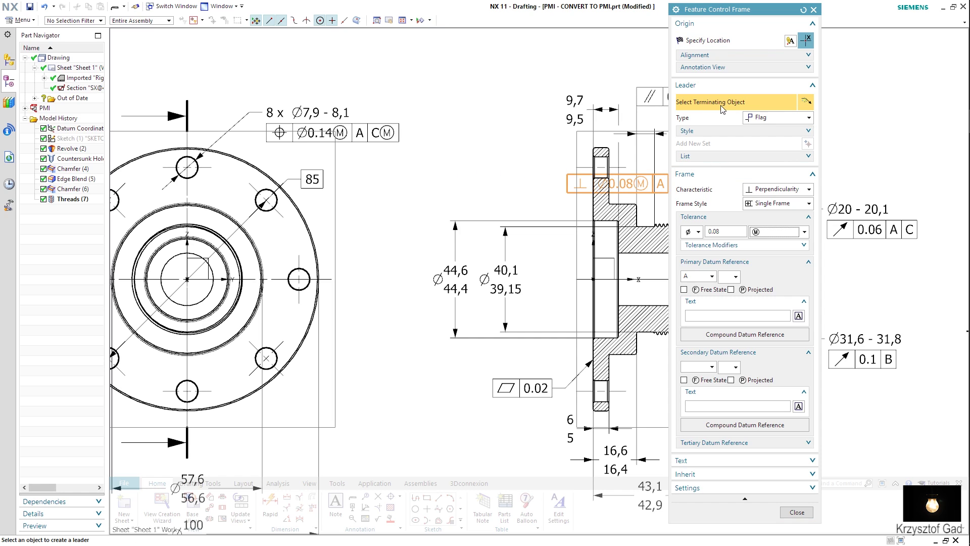
left_click(455, 220)
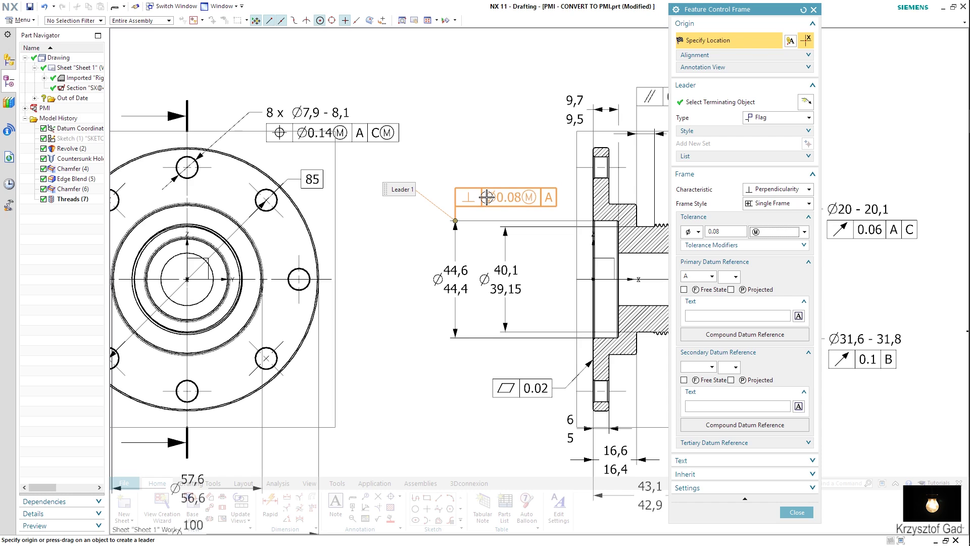
left_click(491, 192)
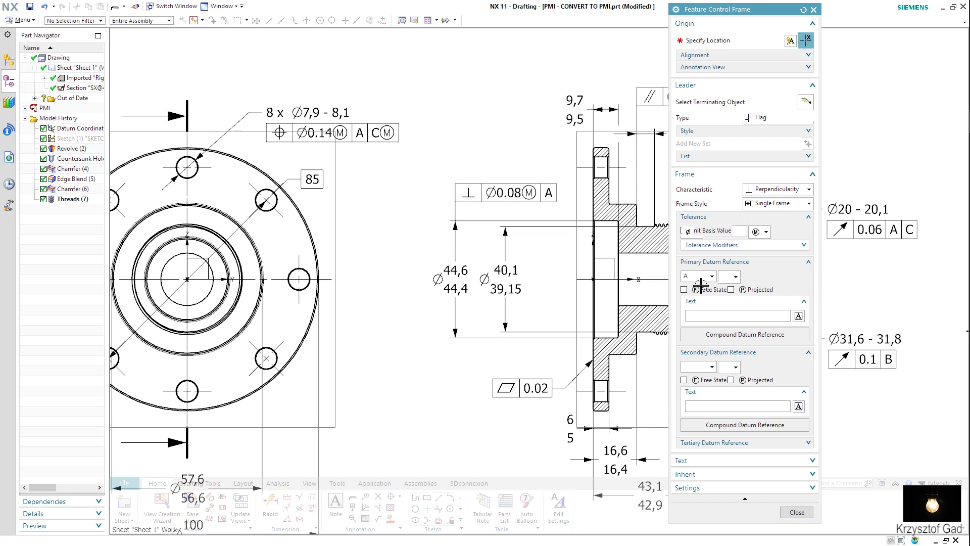
left_click(797, 512)
Step: Shift the Ø44,6 and Ø40,1 diameter dimensions to the left
left_click_drag(445, 271, 425, 272)
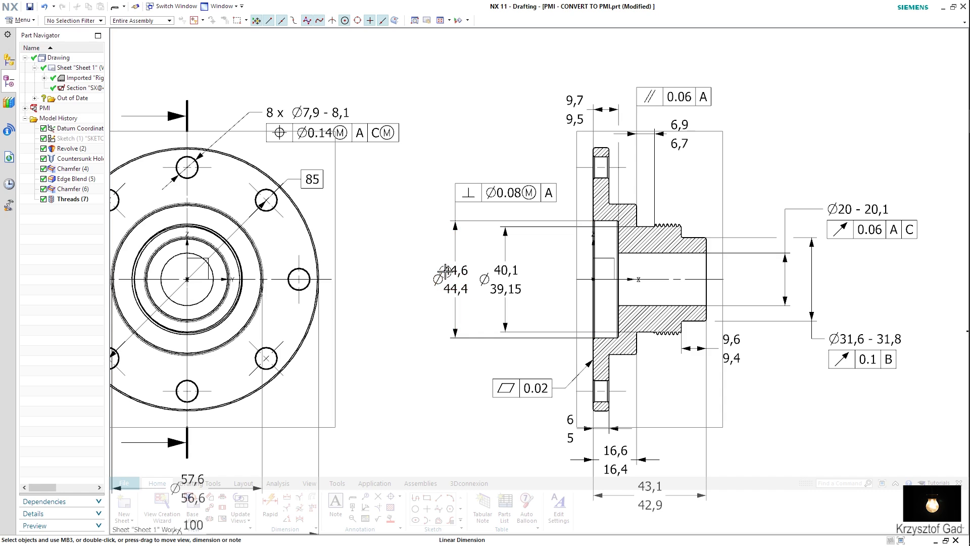
left_click_drag(528, 286, 510, 287)
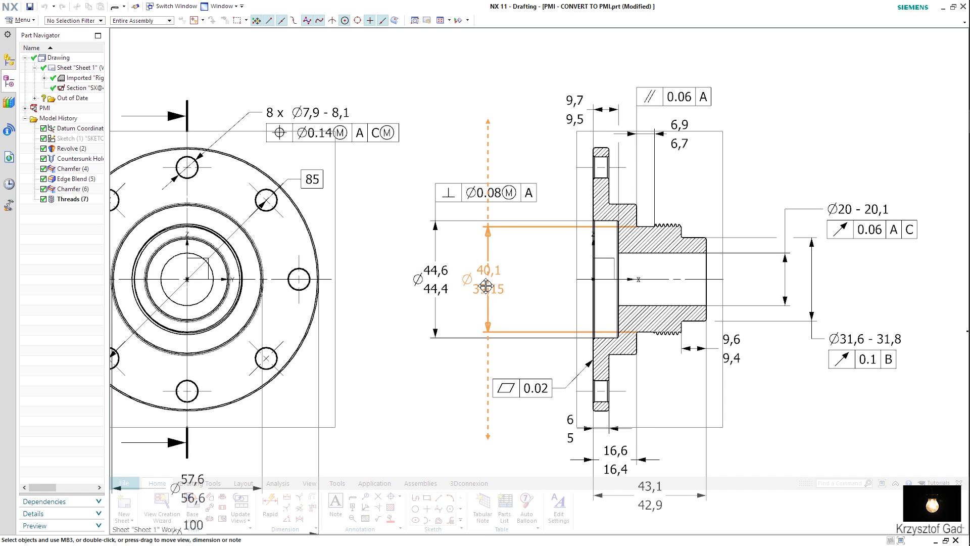
right_click(552, 203)
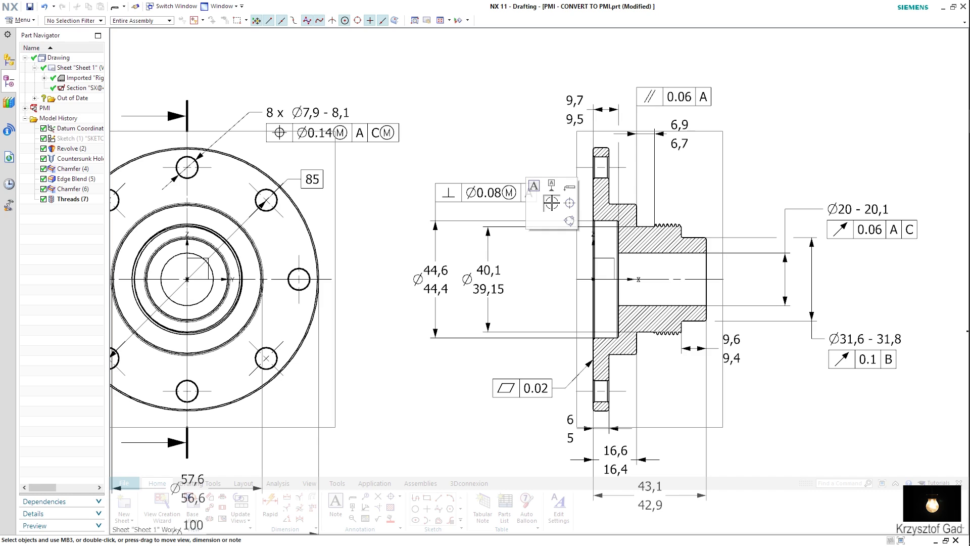
left_click(552, 188)
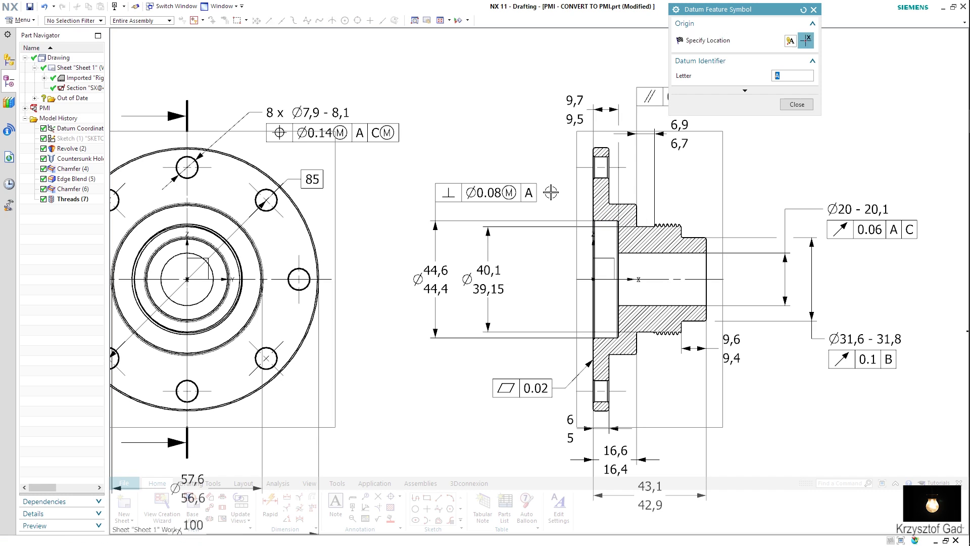
Step: Attach datum symbol A to the flange face edge and place it beside the face
left_click(744, 91)
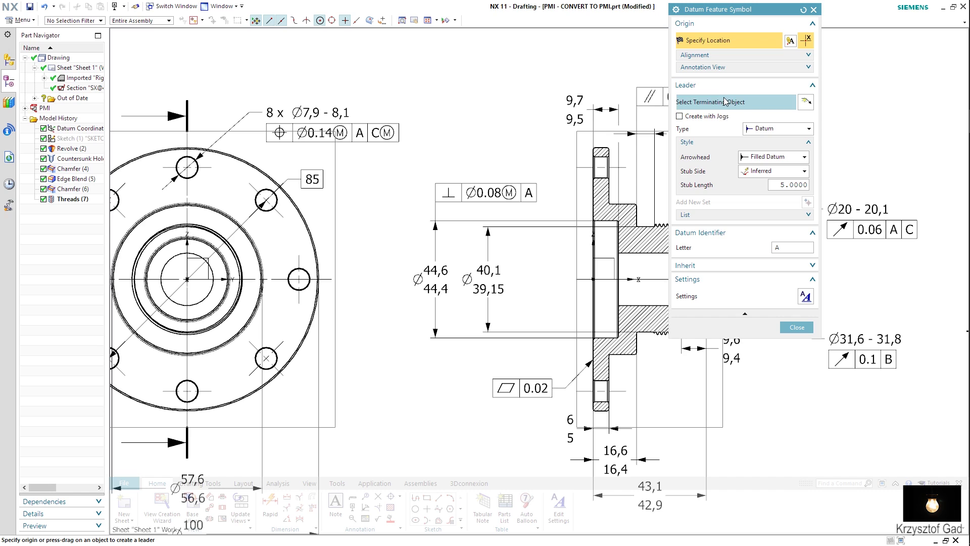
left_click(726, 100)
scroll(649, 131, "up", 3)
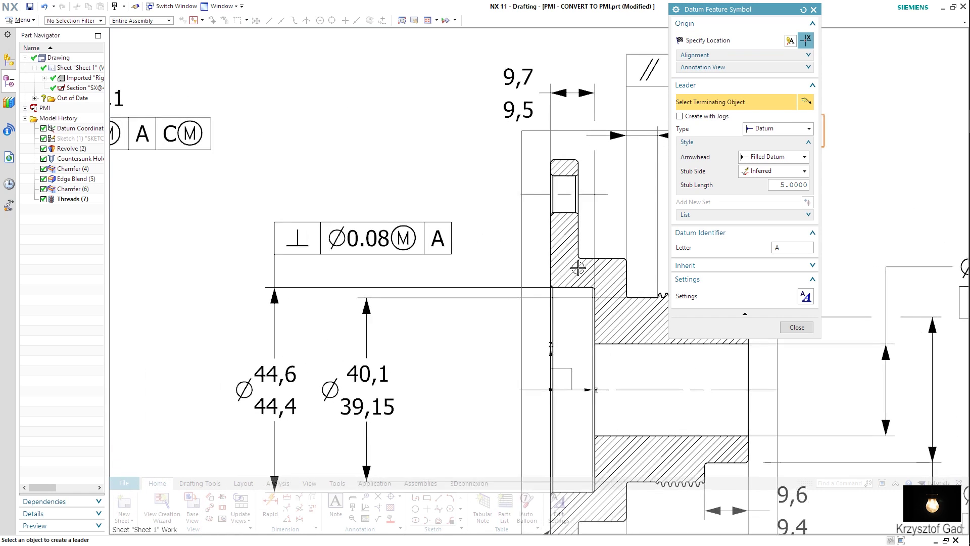
left_click(546, 251)
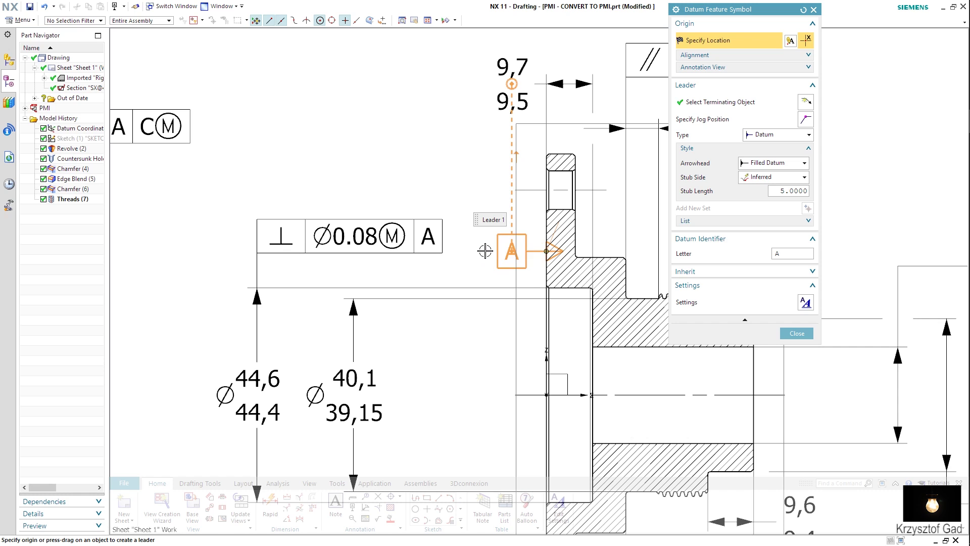
left_click(481, 251)
middle_click_drag(370, 278, 442, 280, "shift")
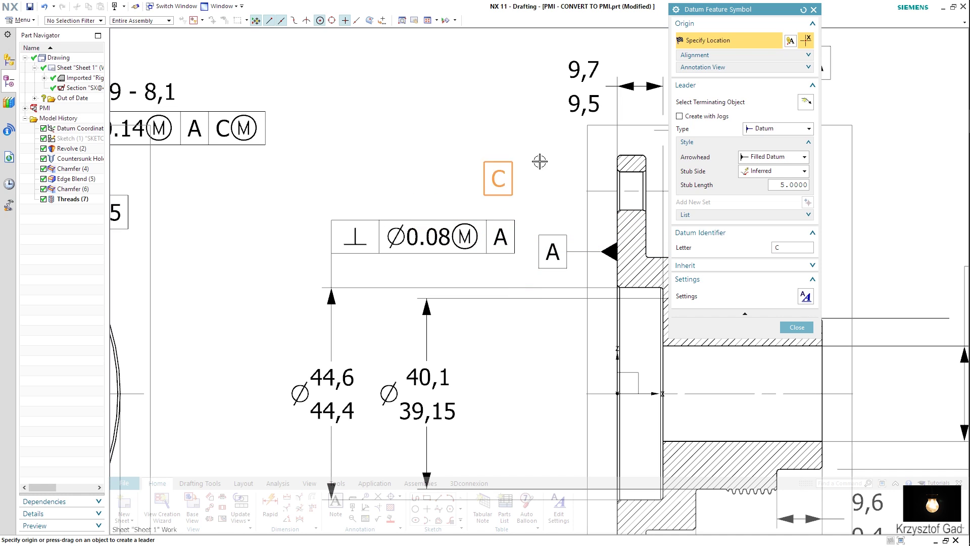
Step: Attach datum symbol C to the perpendicularity frame, placed above it
left_click(709, 107)
left_click(421, 225)
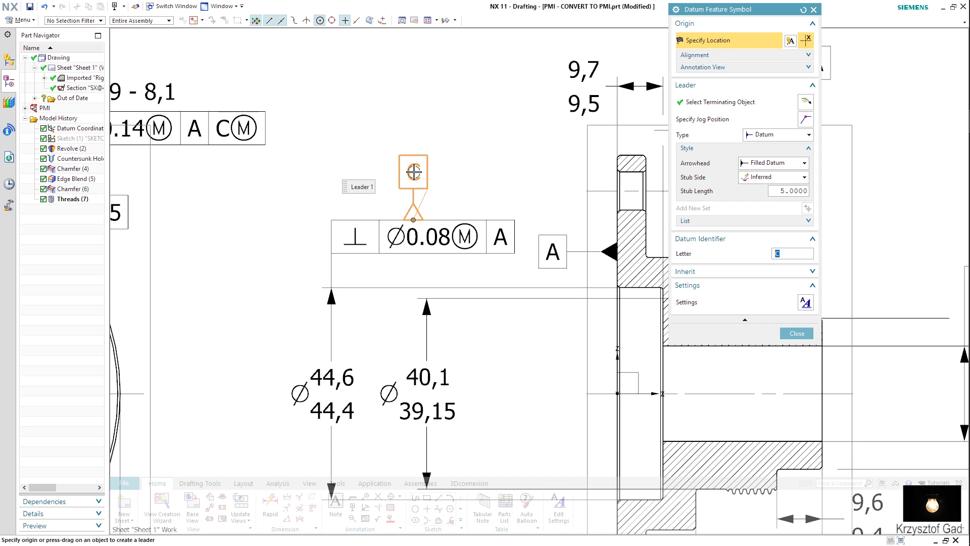
left_click(414, 167)
scroll(603, 189, "down", 2)
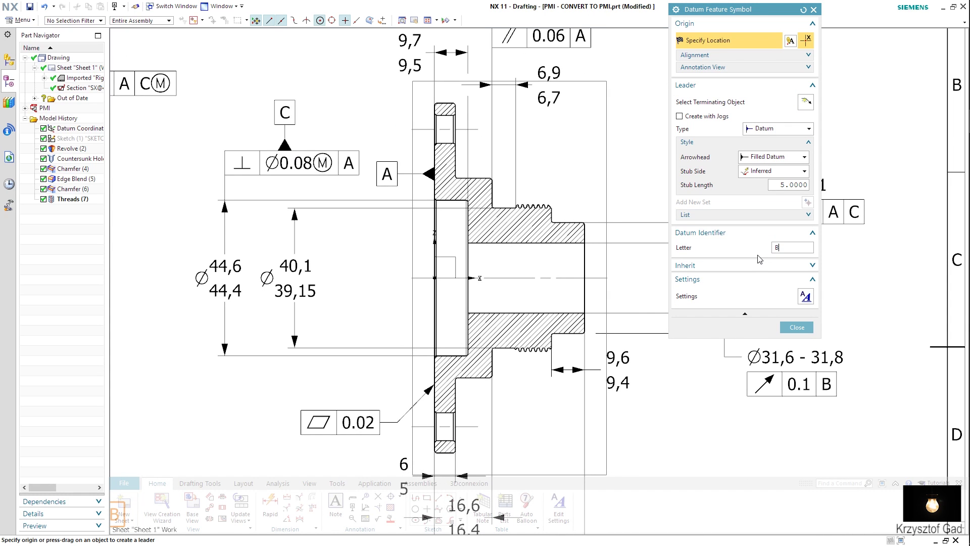
Step: Attach datum symbol B to the Ø20 dimension, placed below it, and close the dialog
middle_click_drag(649, 265, 465, 266)
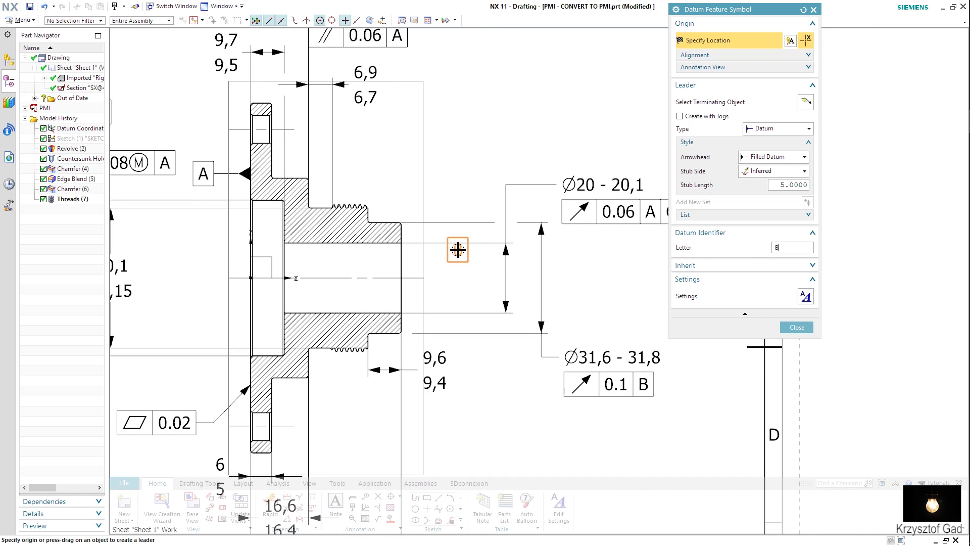
left_click(716, 104)
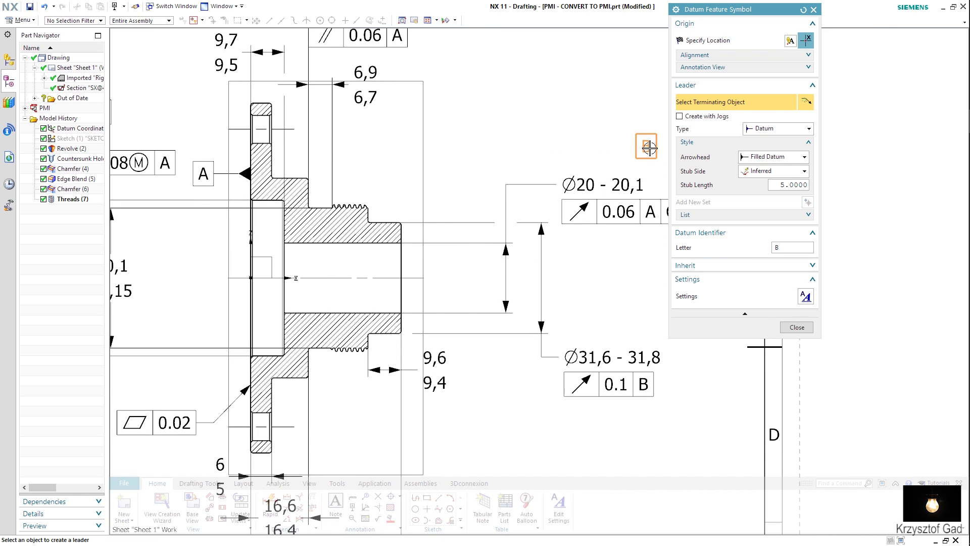
left_click(462, 242)
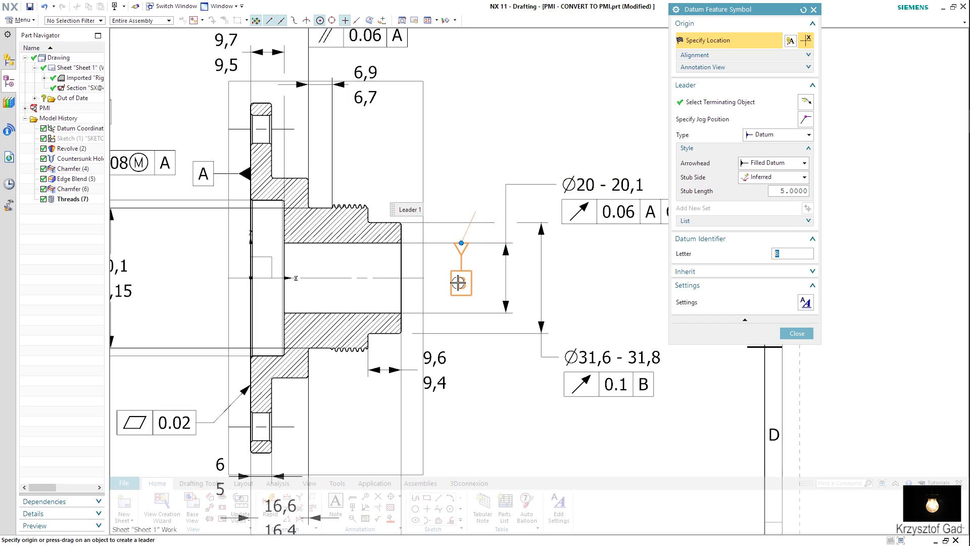
left_click(458, 282)
scroll(582, 297, "down", 5)
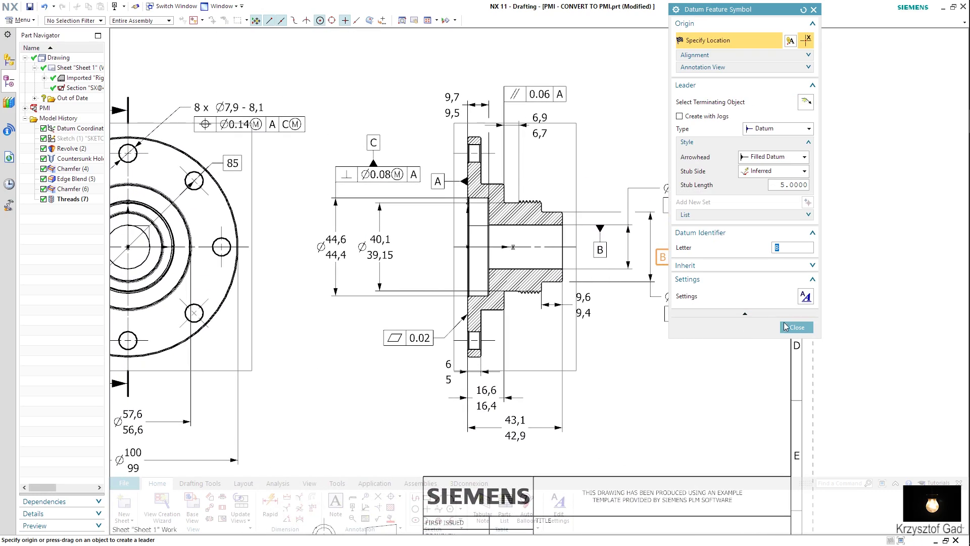
left_click(797, 327)
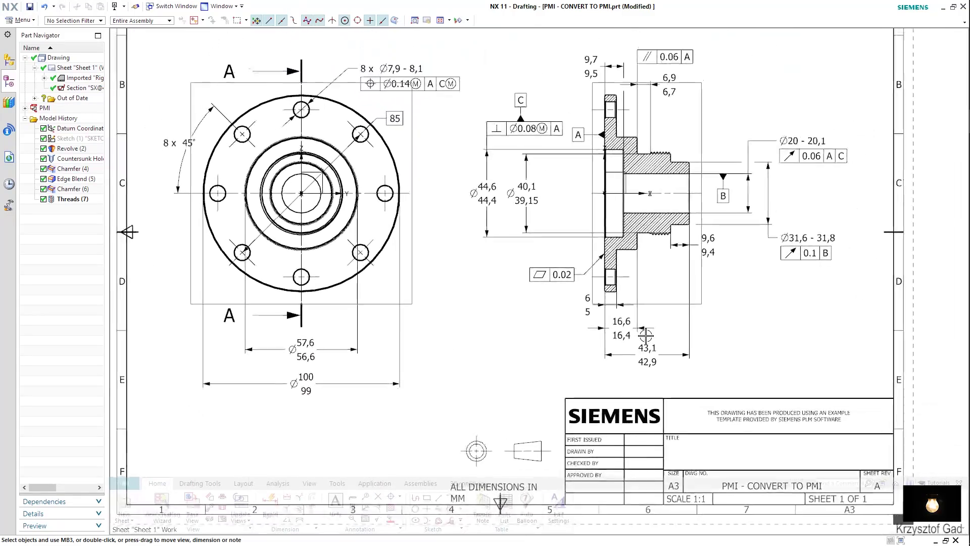
Step: Convert the drawing annotations to 3D PMI with type Drawing, then switch to Modeling
left_click(212, 485)
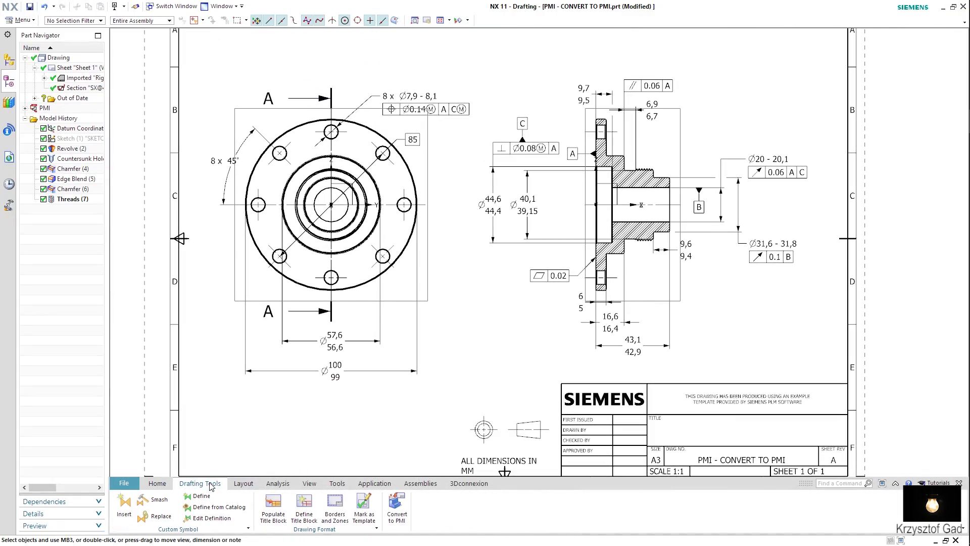
left_click(397, 505)
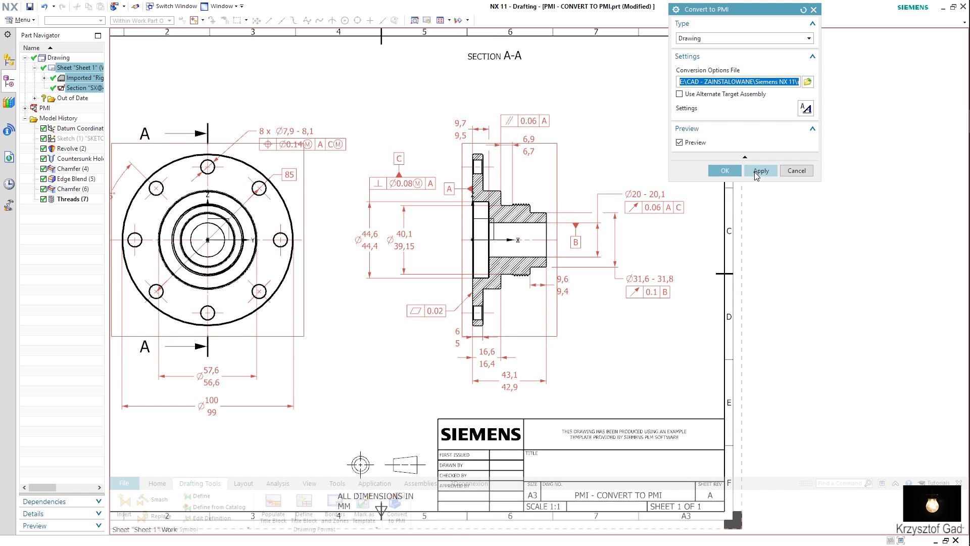
left_click(757, 175)
left_click(727, 171)
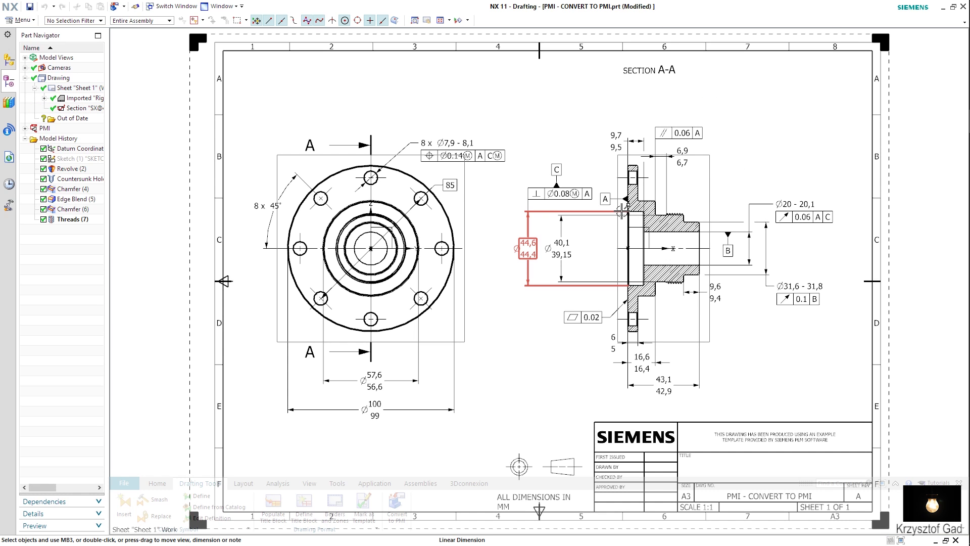
key("ctrl+m")
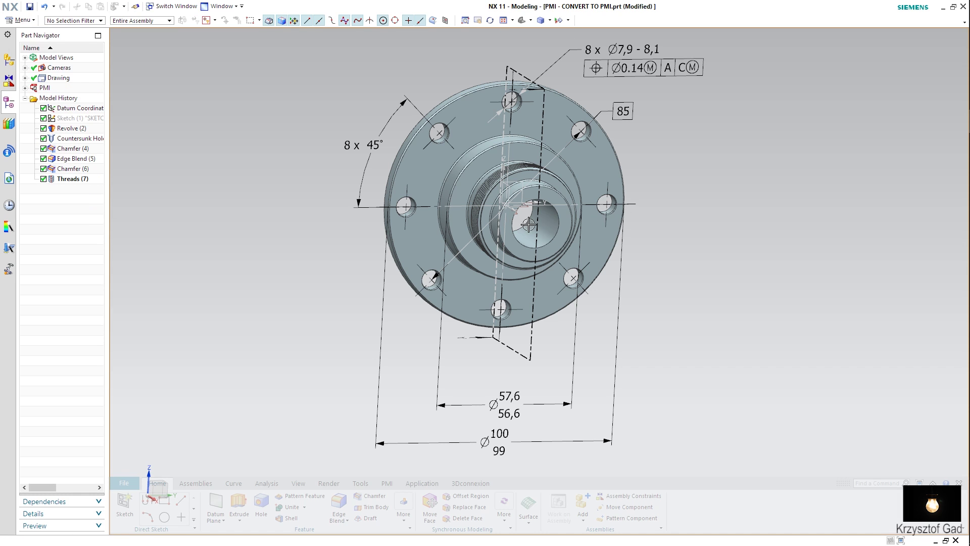
Step: Expand Model Views and make SX_4 the work view to see its PMI
left_click(25, 58)
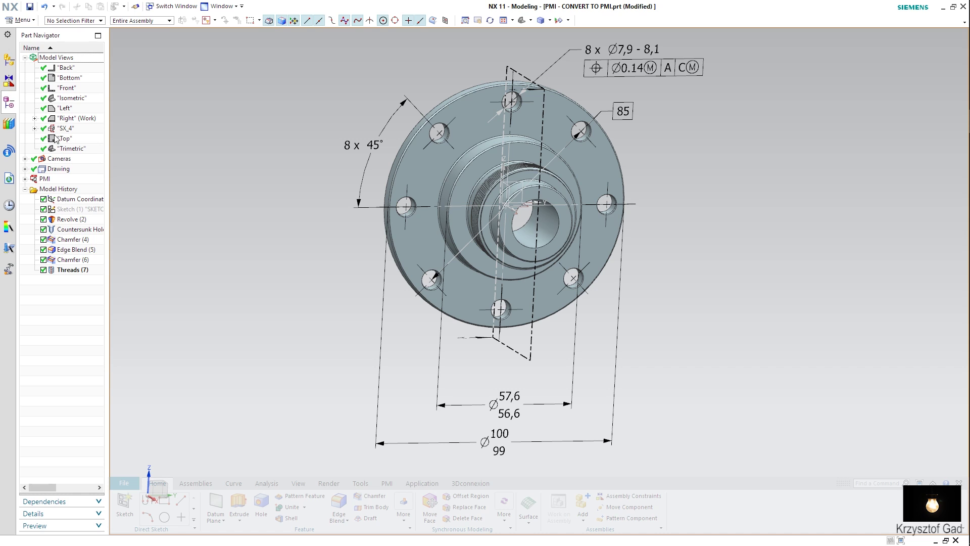
left_click(35, 129)
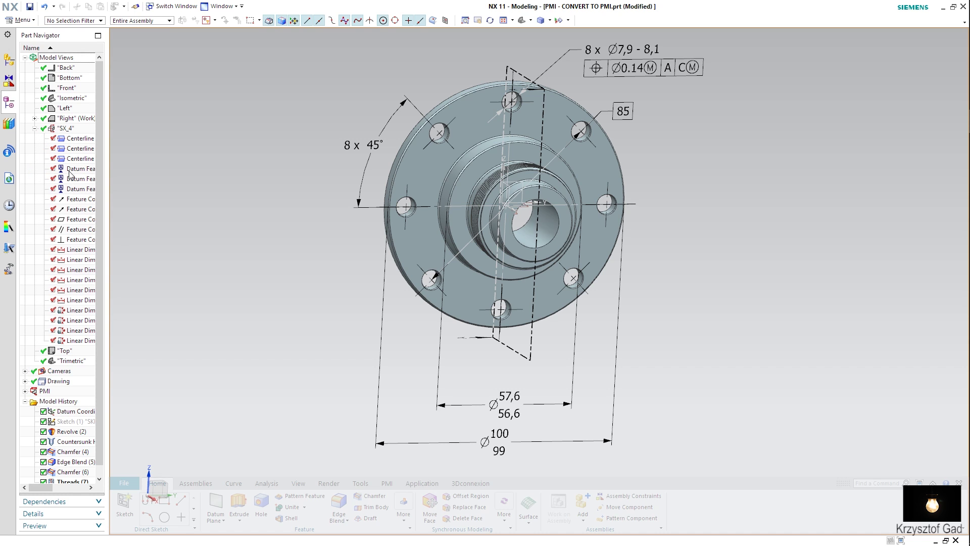
double_click(71, 131)
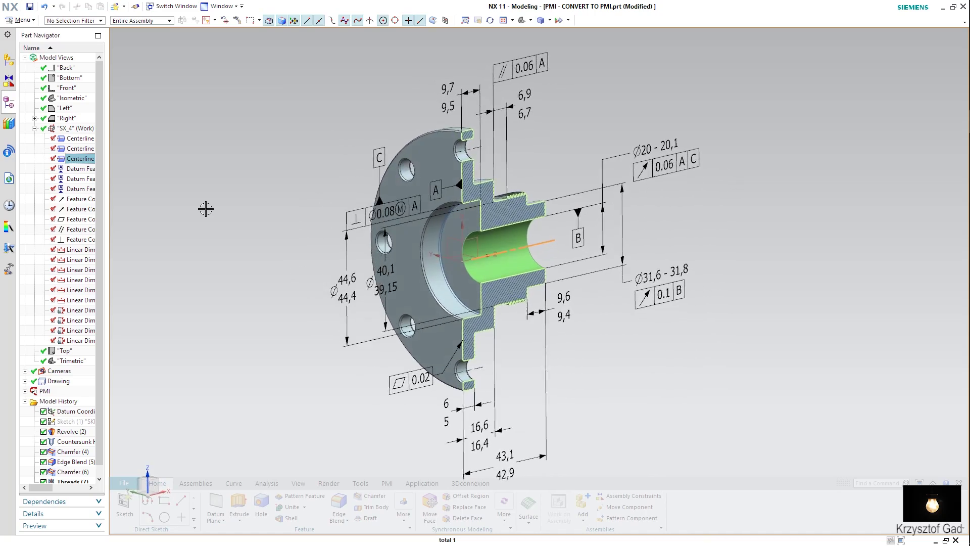
Step: Check the Right view's PMI, return to SX_4, and reopen drawing Sheet 1
double_click(65, 119)
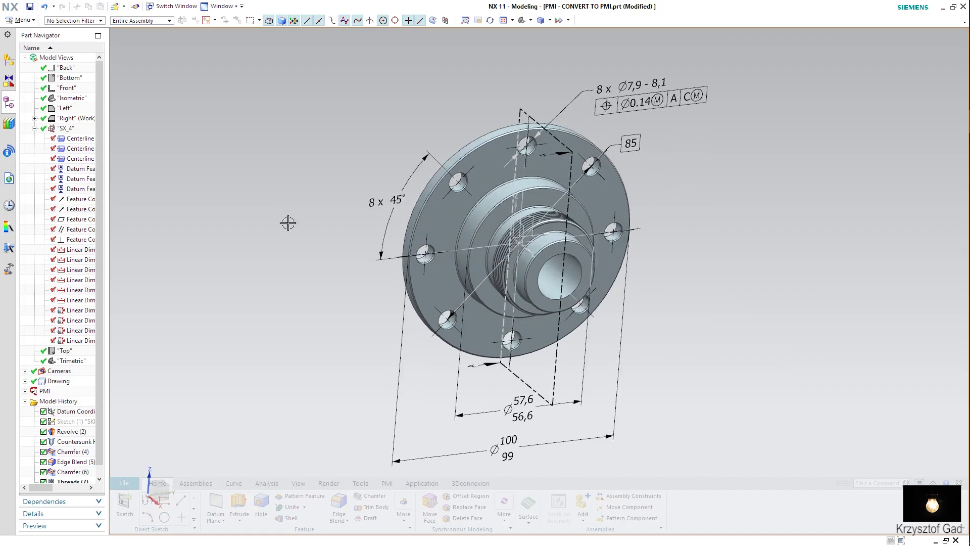
double_click(64, 130)
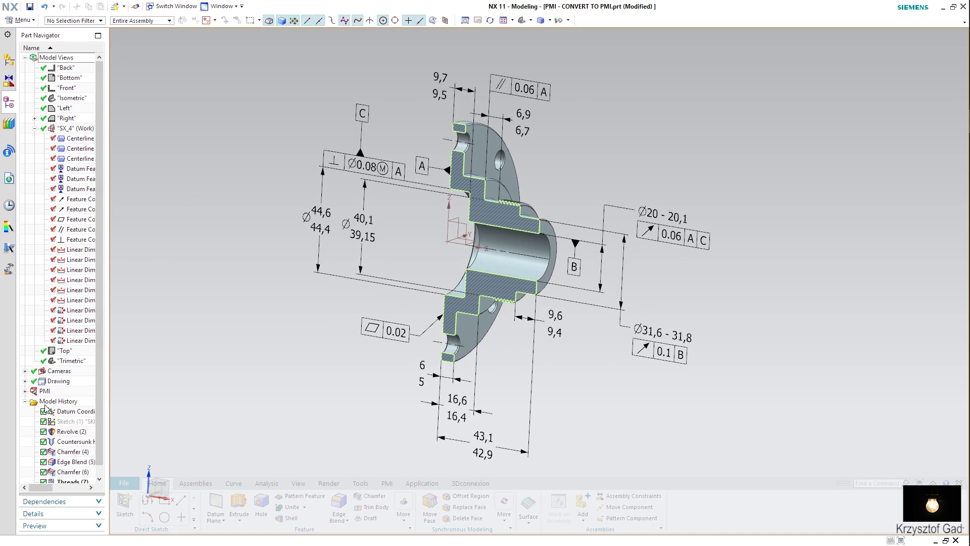
double_click(66, 391)
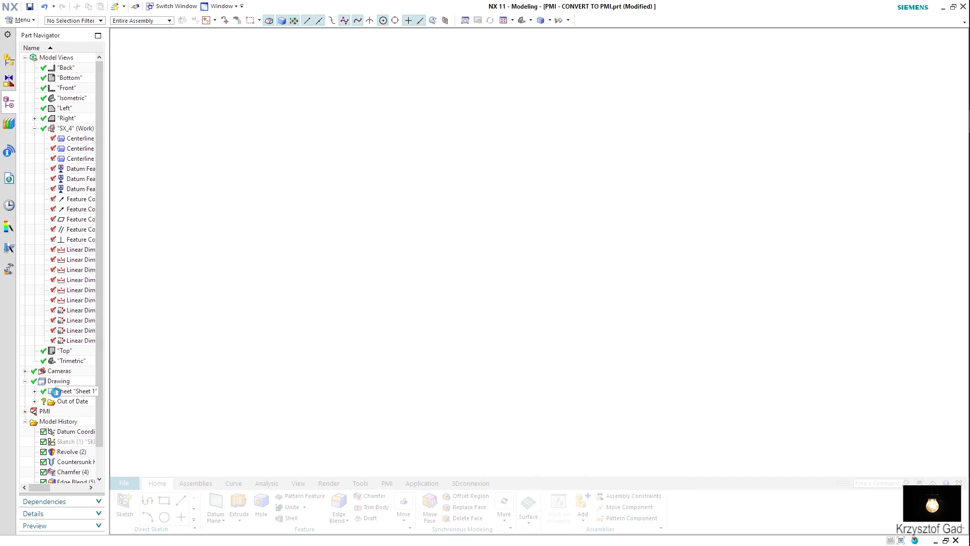
Step: Zoom and pan Sheet 1 to show the whole sheet with both annotated views
scroll(368, 249, "up", 5)
scroll(611, 422, "down", 1)
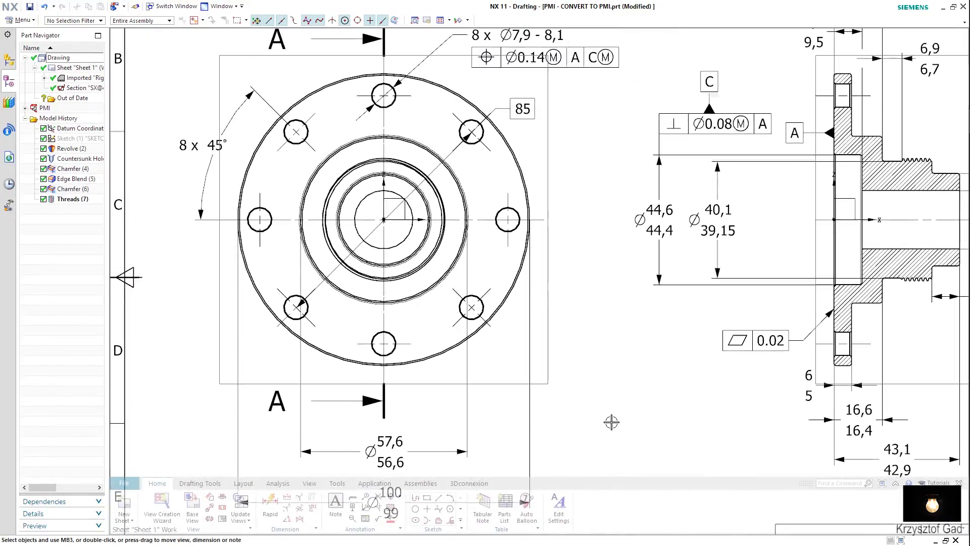
scroll(612, 422, "down", 1)
scroll(612, 422, "down", 1)
scroll(612, 422, "down", 1)
middle_click_drag(612, 421, 611, 421)
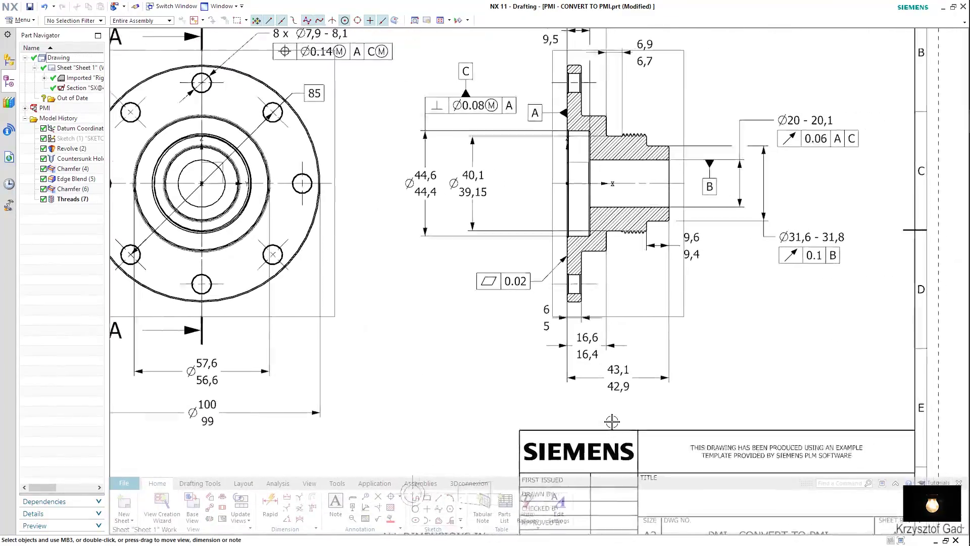
scroll(601, 423, "down", 1)
scroll(581, 423, "down", 1)
scroll(561, 424, "down", 1)
scroll(546, 420, "down", 1)
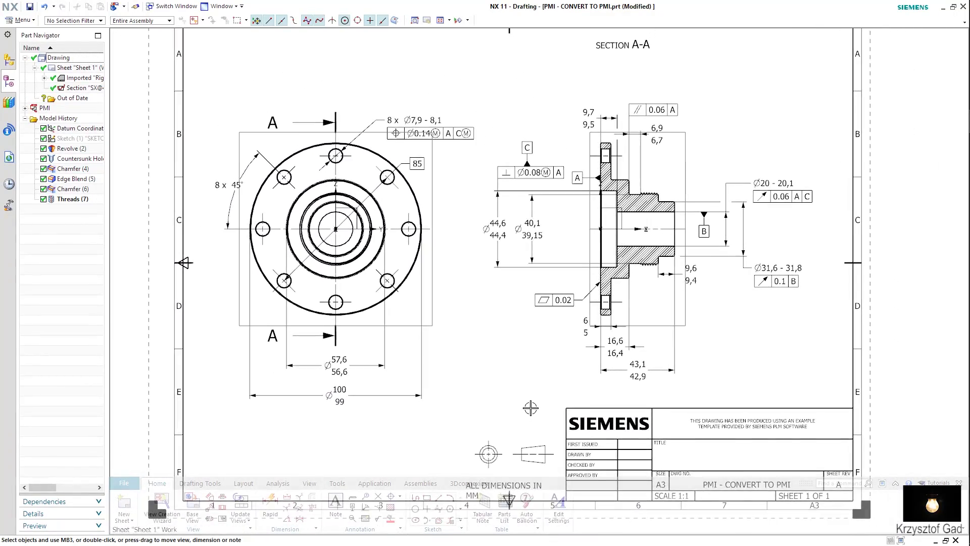